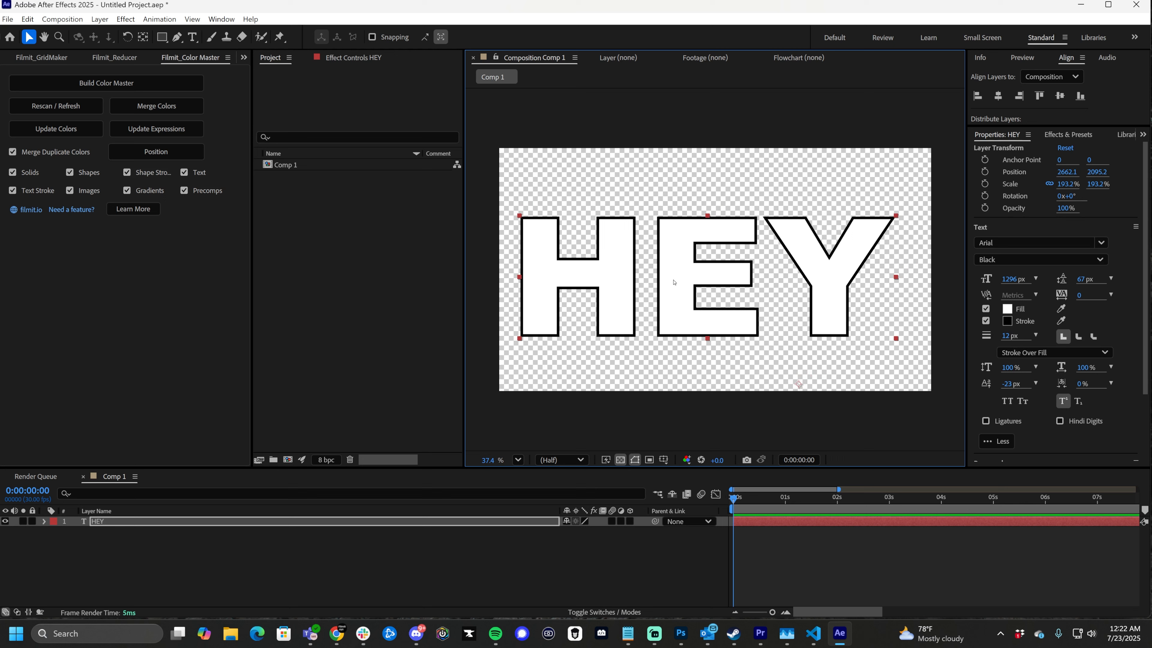
click(446, 565)
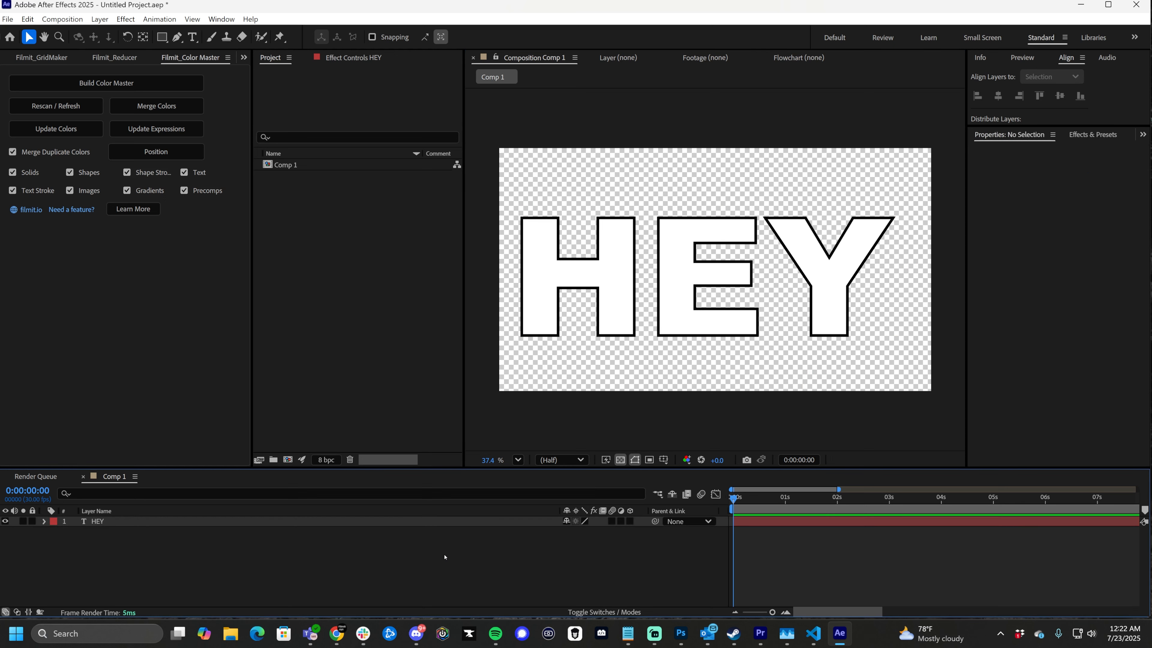
click(196, 520)
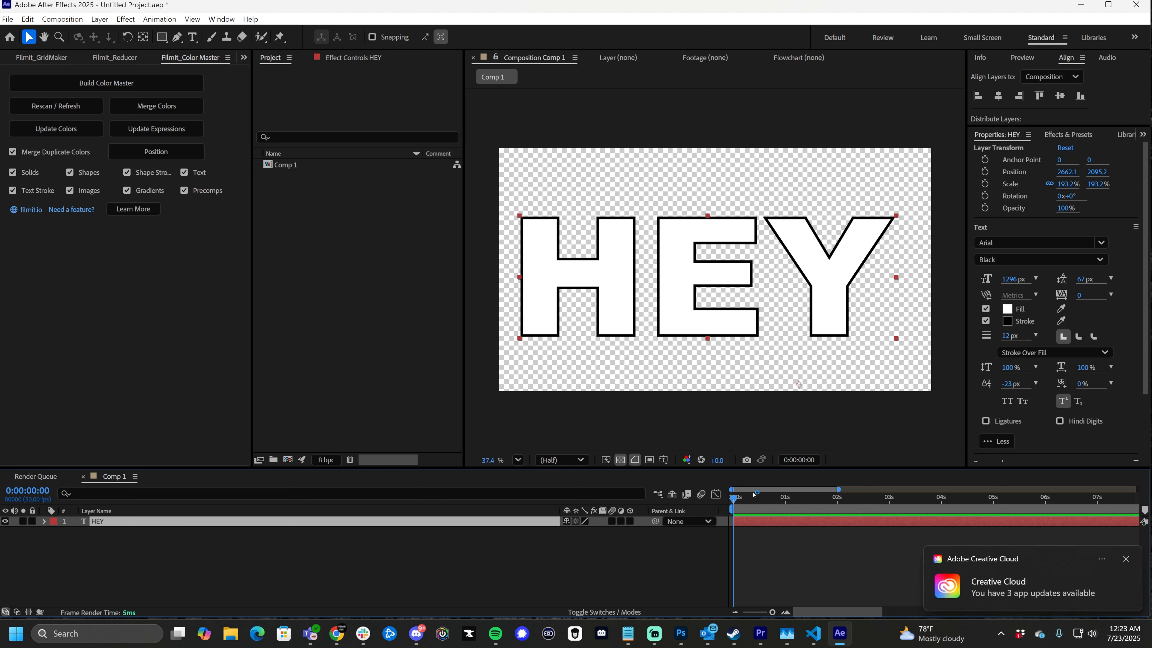
click(1126, 559)
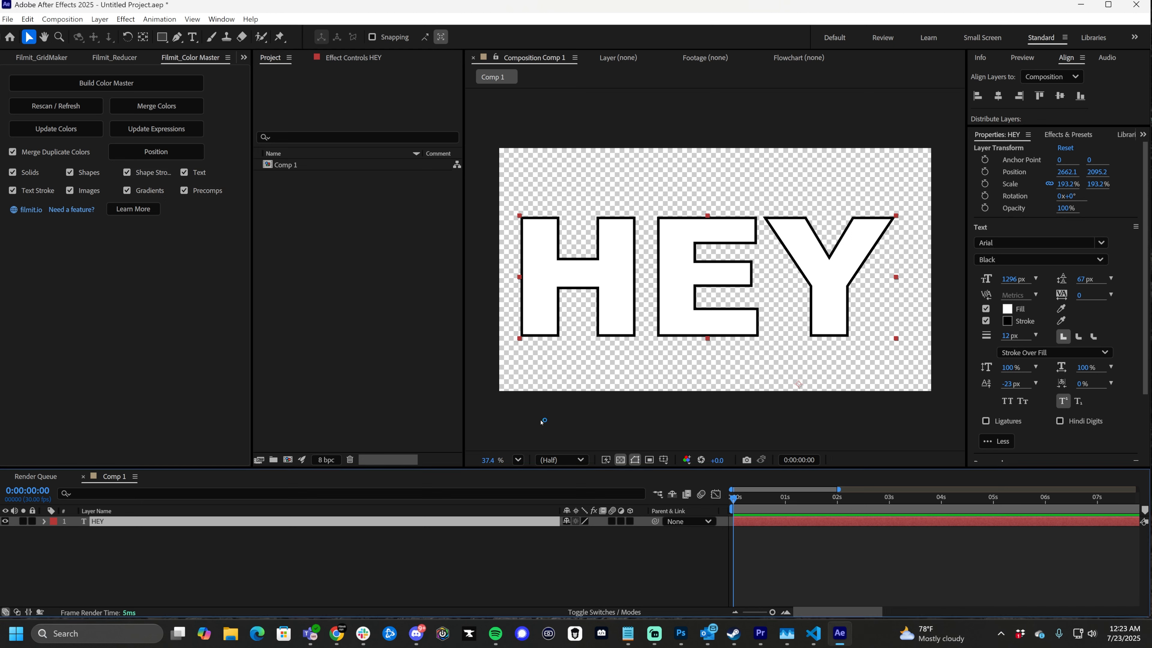
click(292, 575)
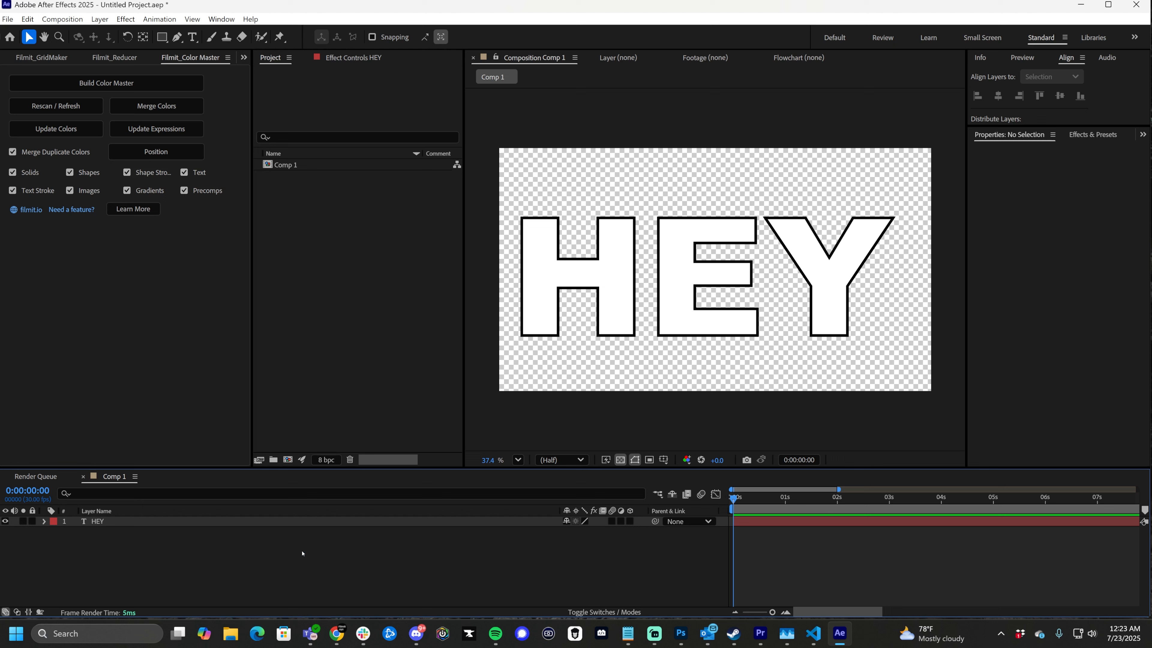
- Nudge the HEY text slightly to the right within the composition and deselect it
click(331, 60)
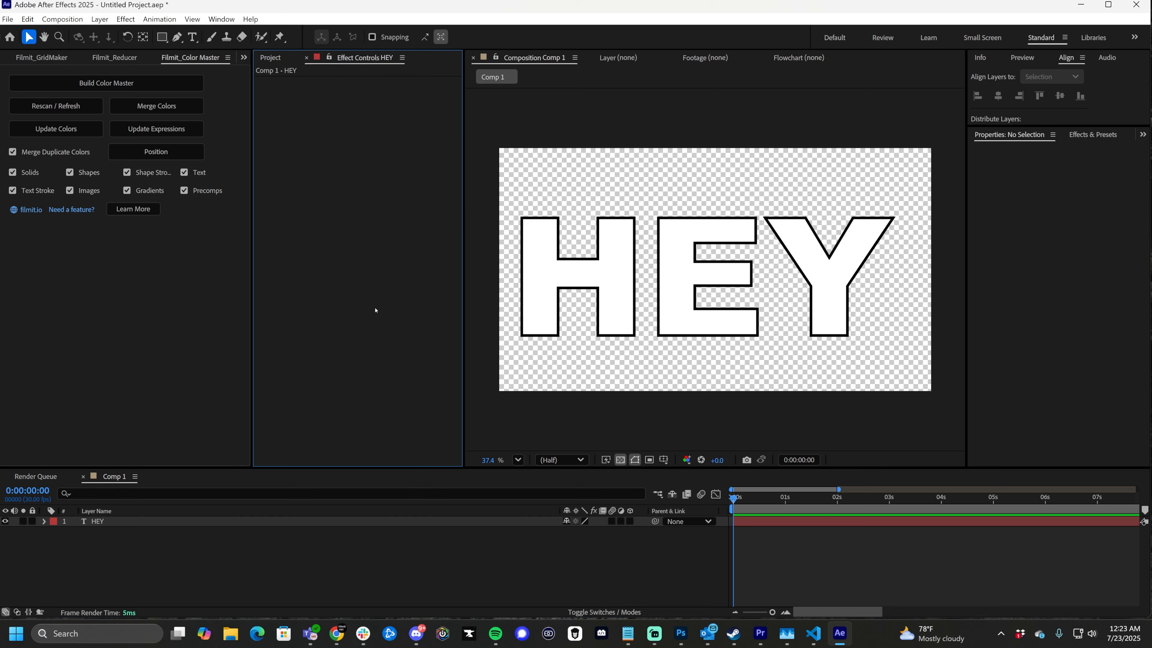
drag(688, 278, 695, 277)
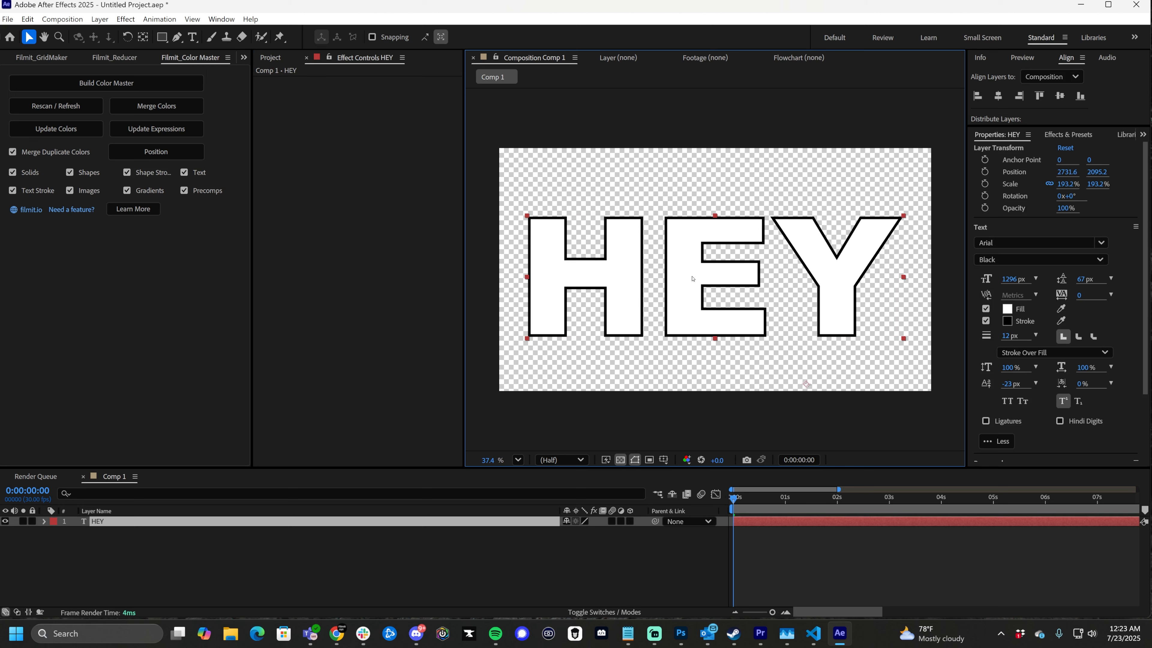
click(252, 575)
- Create a null object in Comp 1 and rename it Control
right_click(212, 568)
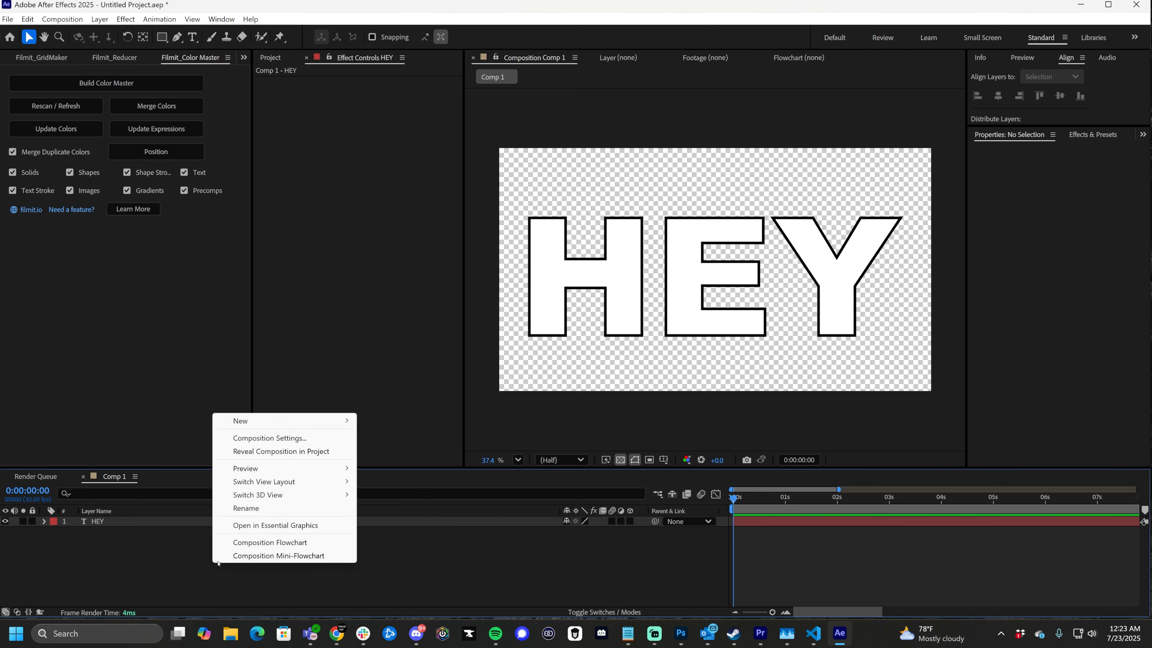
mouse_move(294, 423)
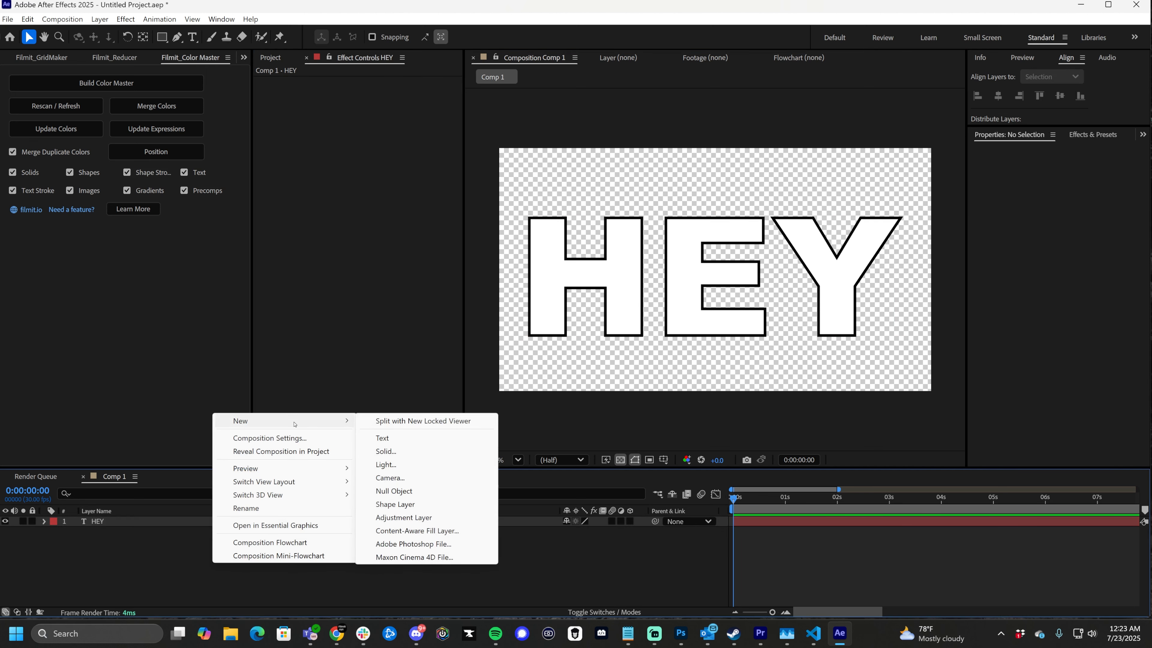
click(399, 491)
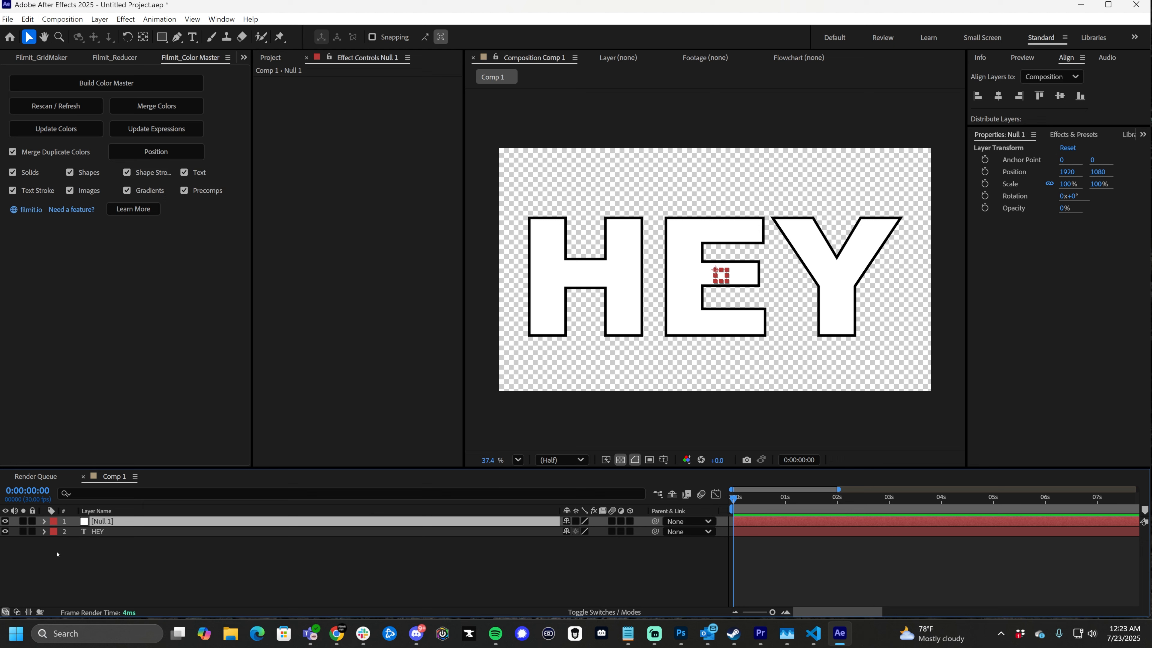
key(Return)
text(Control)
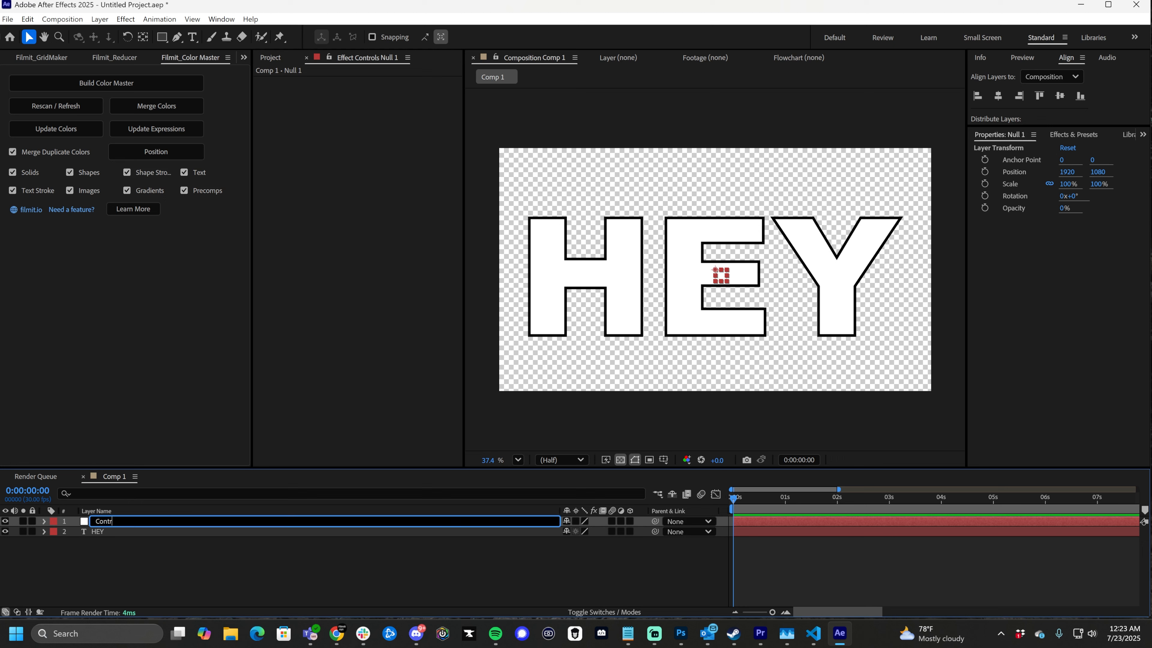
key(Return)
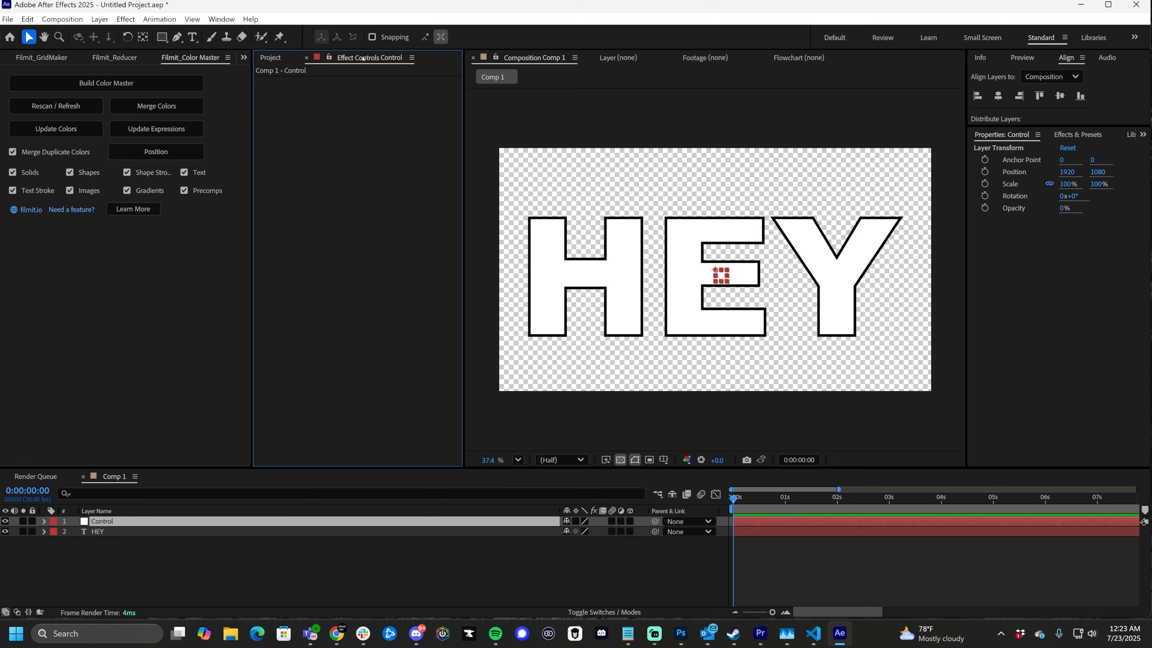
- Add two Color Control expression effects to the Control null
right_click(336, 163)
mouse_move(418, 257)
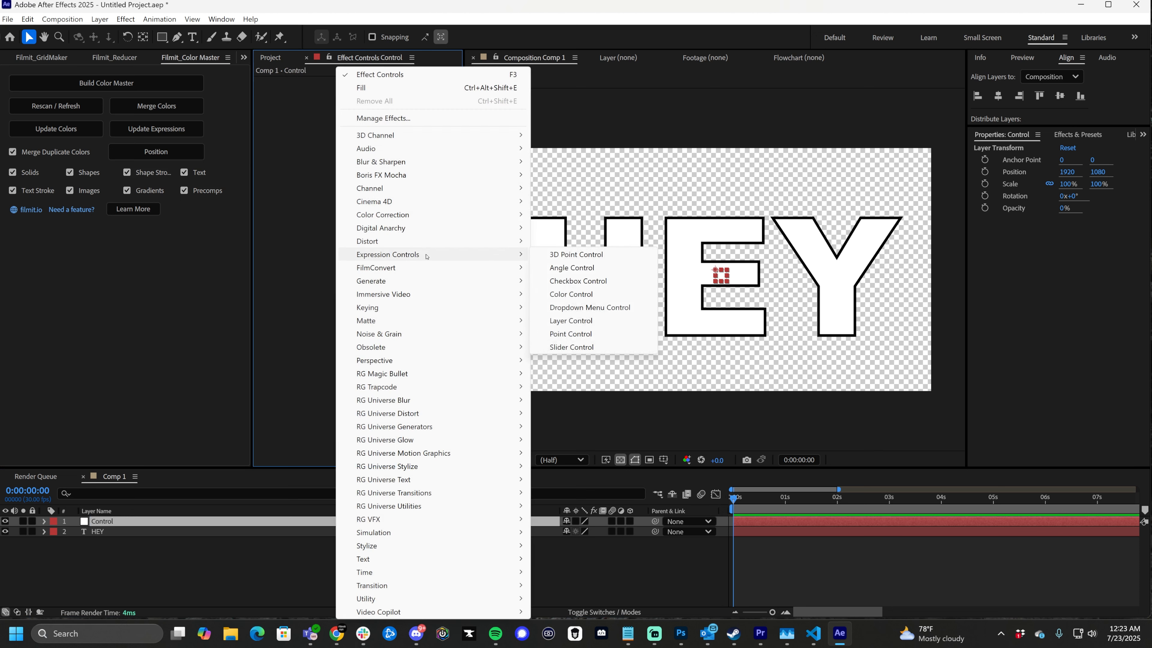
click(571, 293)
right_click(303, 130)
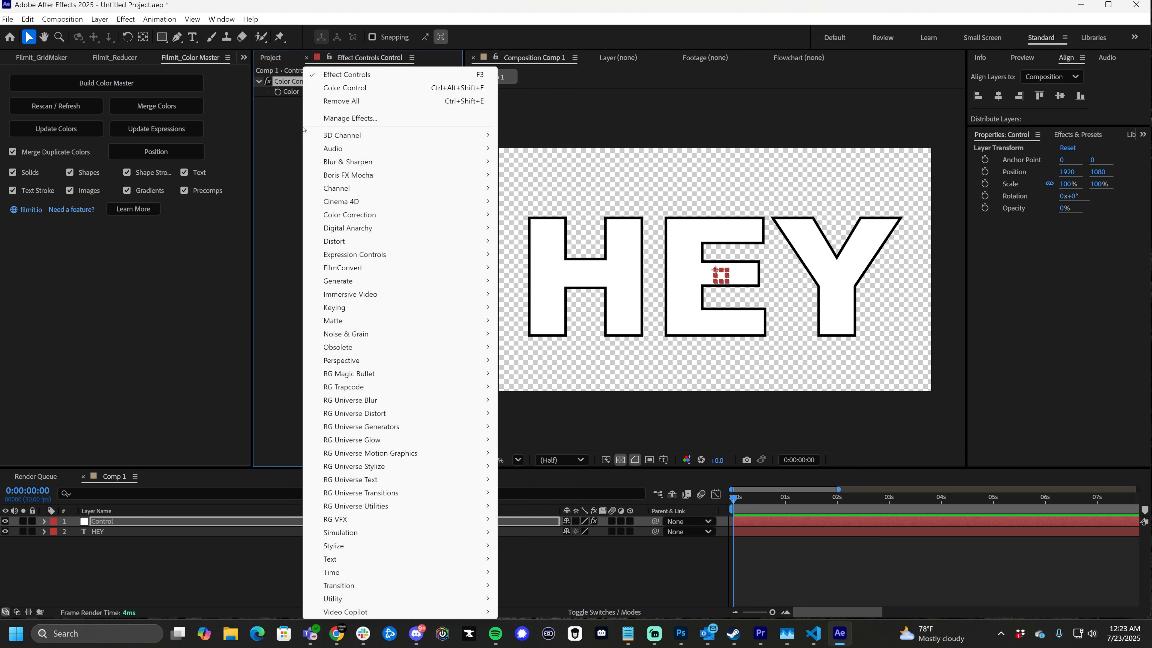
mouse_move(422, 255)
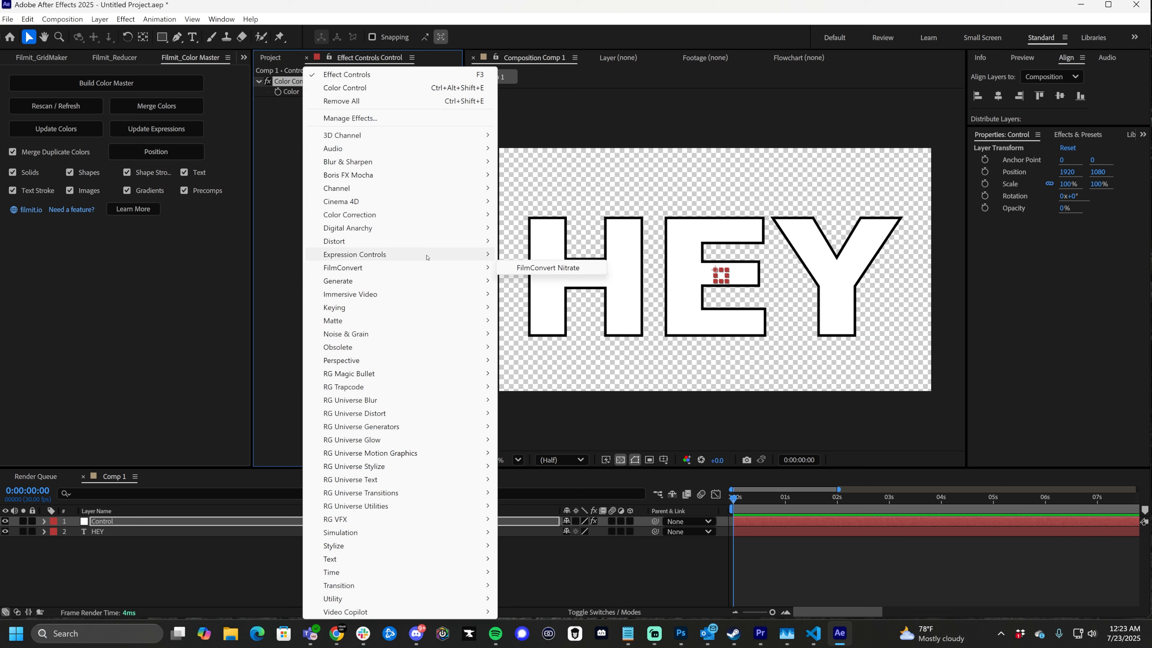
click(528, 293)
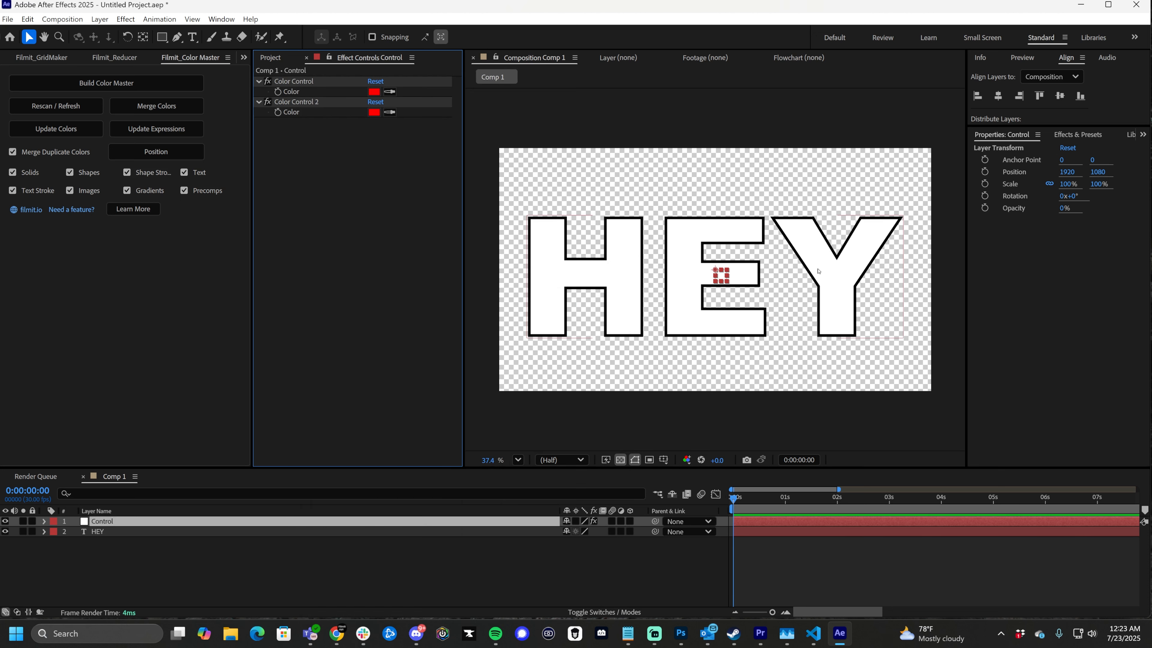
click(1143, 134)
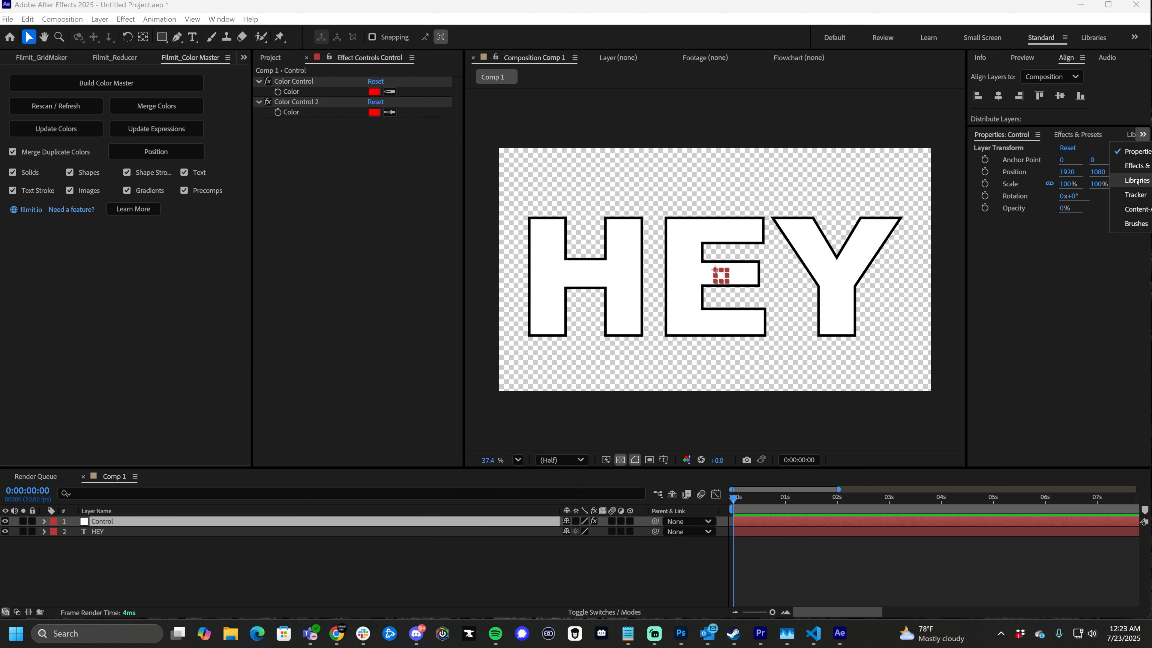
click(1138, 152)
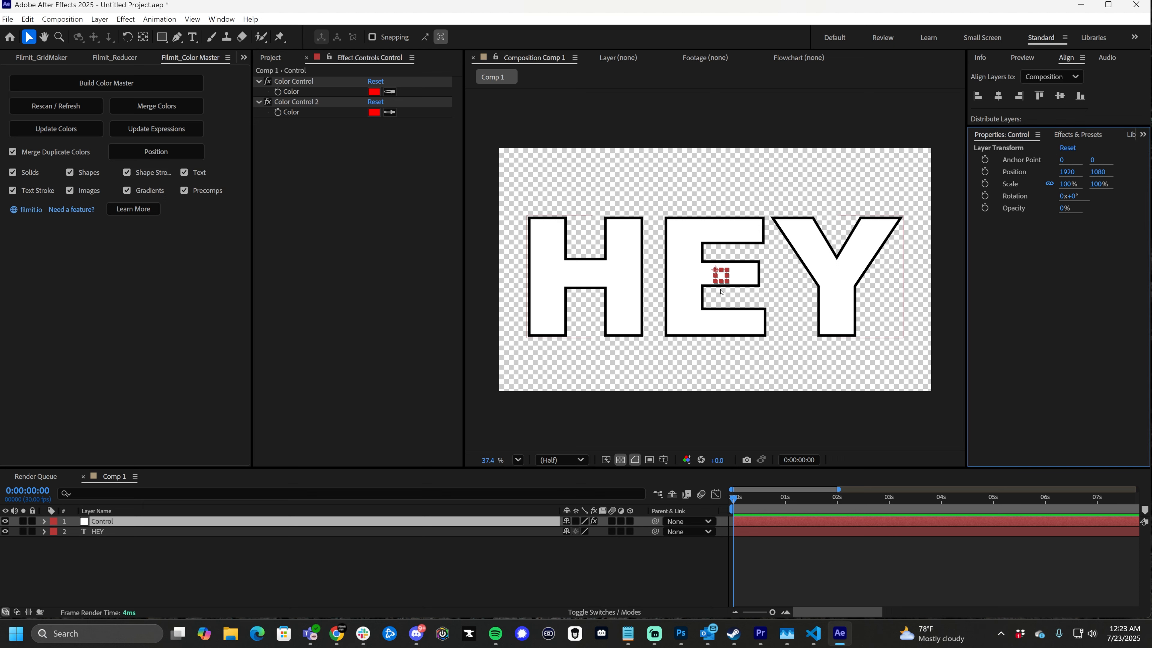
click(862, 247)
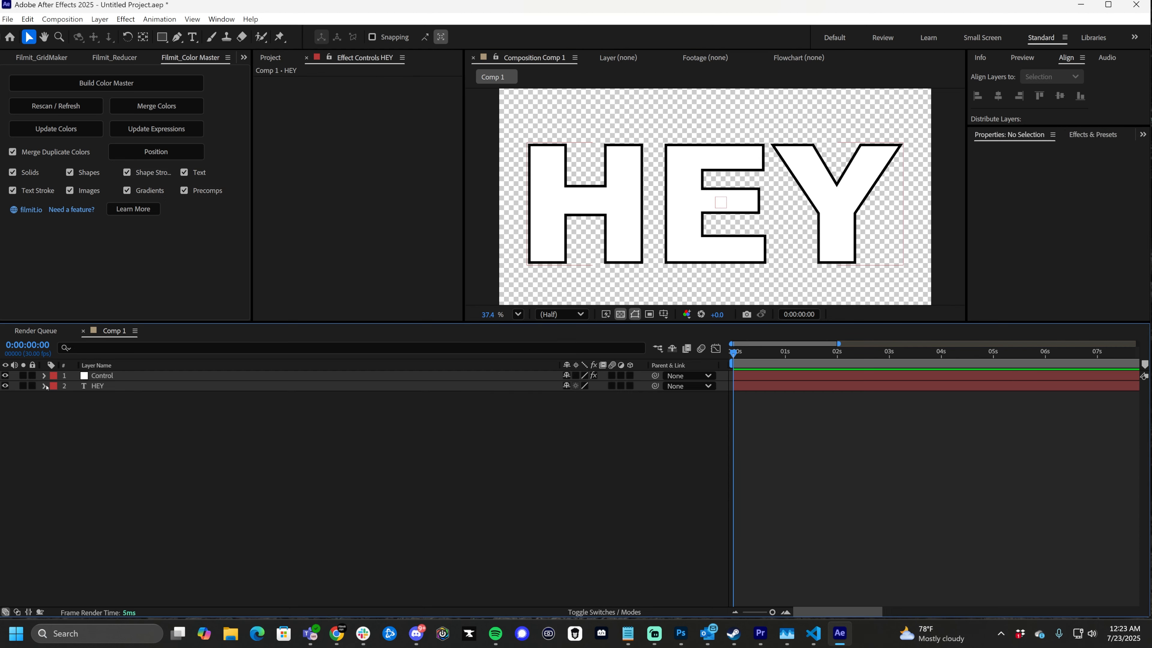
- Add a text animator with a Fill Color property to the HEY text layer
click(45, 386)
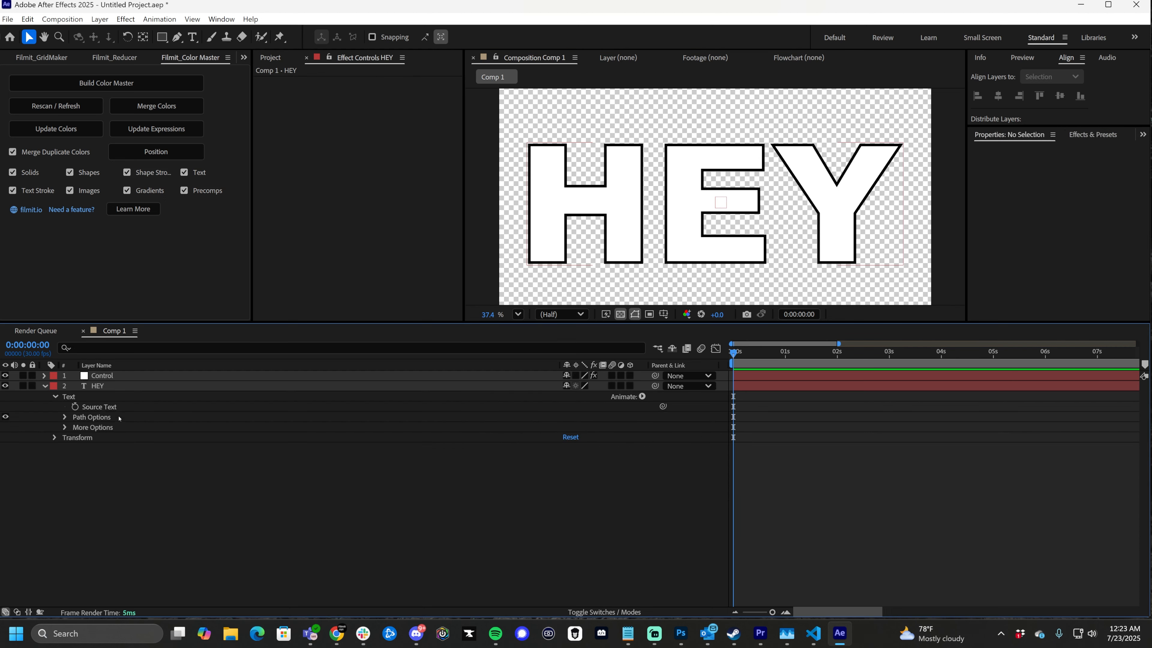
click(642, 396)
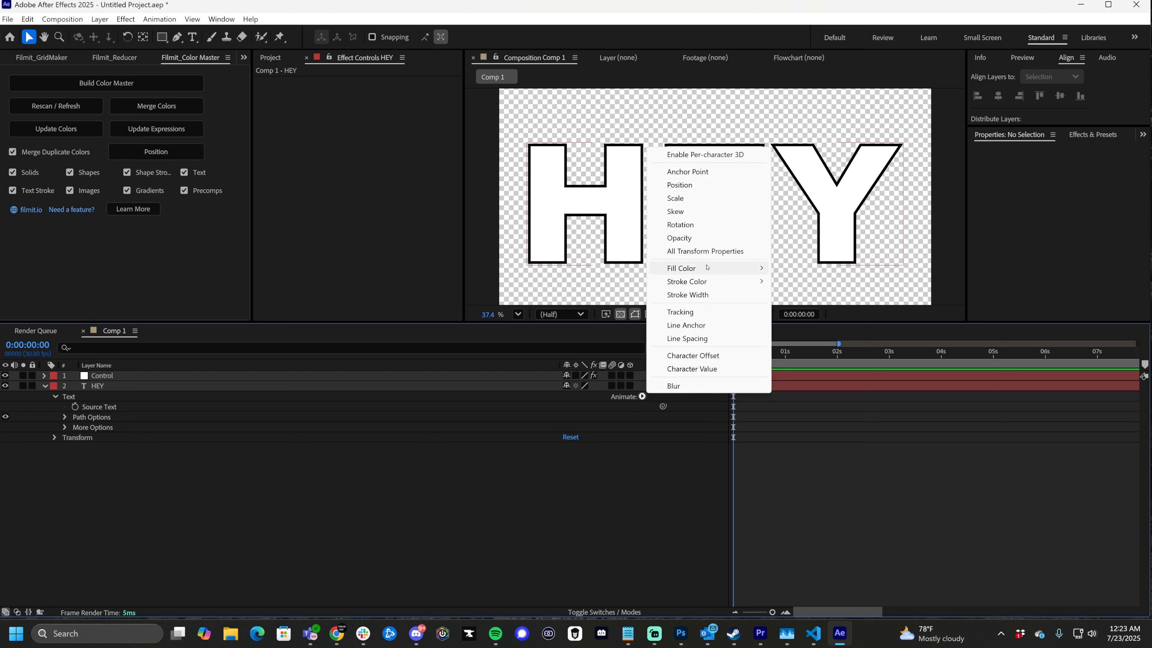
mouse_move(725, 268)
click(797, 268)
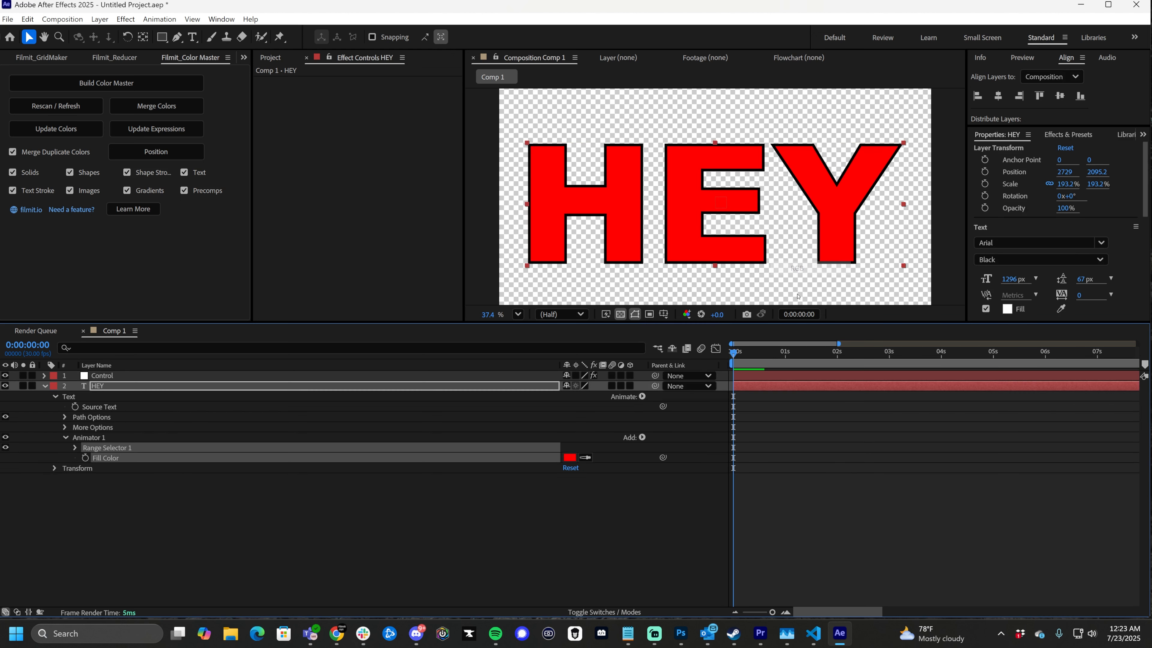
- Add a Stroke Color property to the HEY layer's existing text animator
click(643, 438)
mouse_move(684, 443)
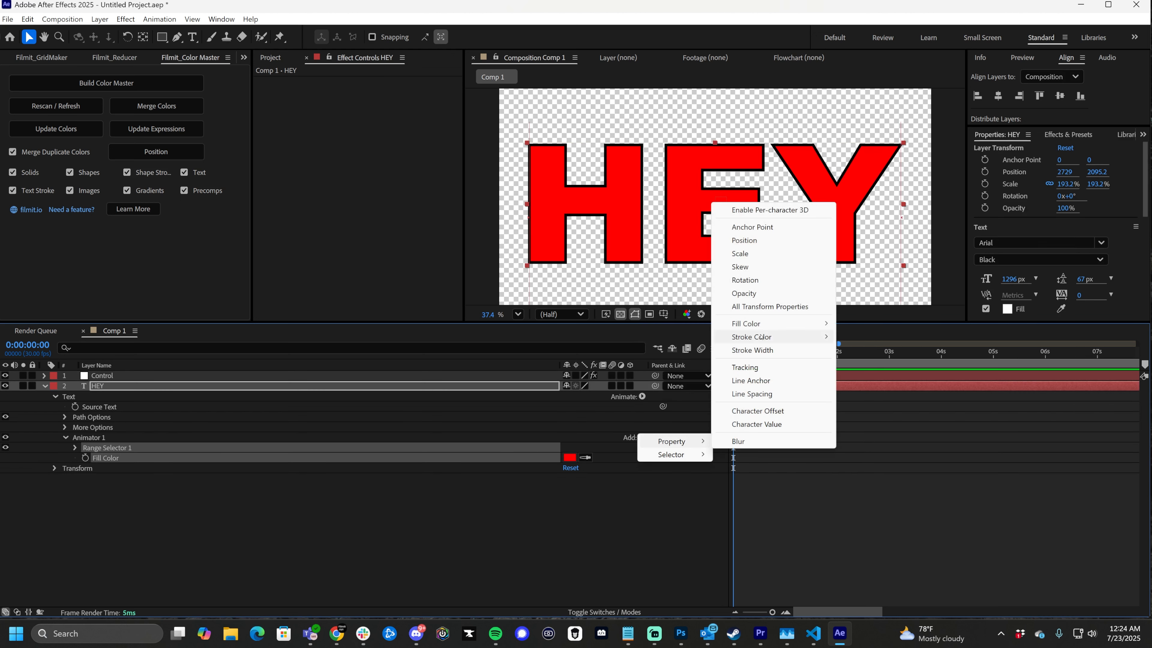
mouse_move(790, 340)
click(862, 337)
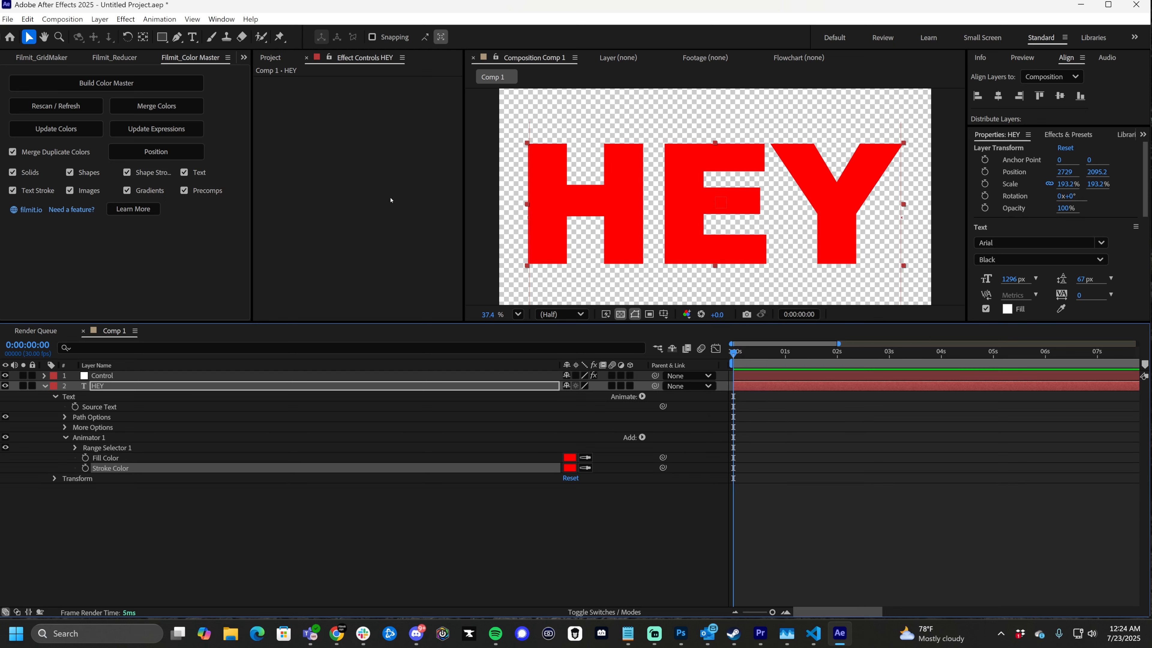
click(109, 375)
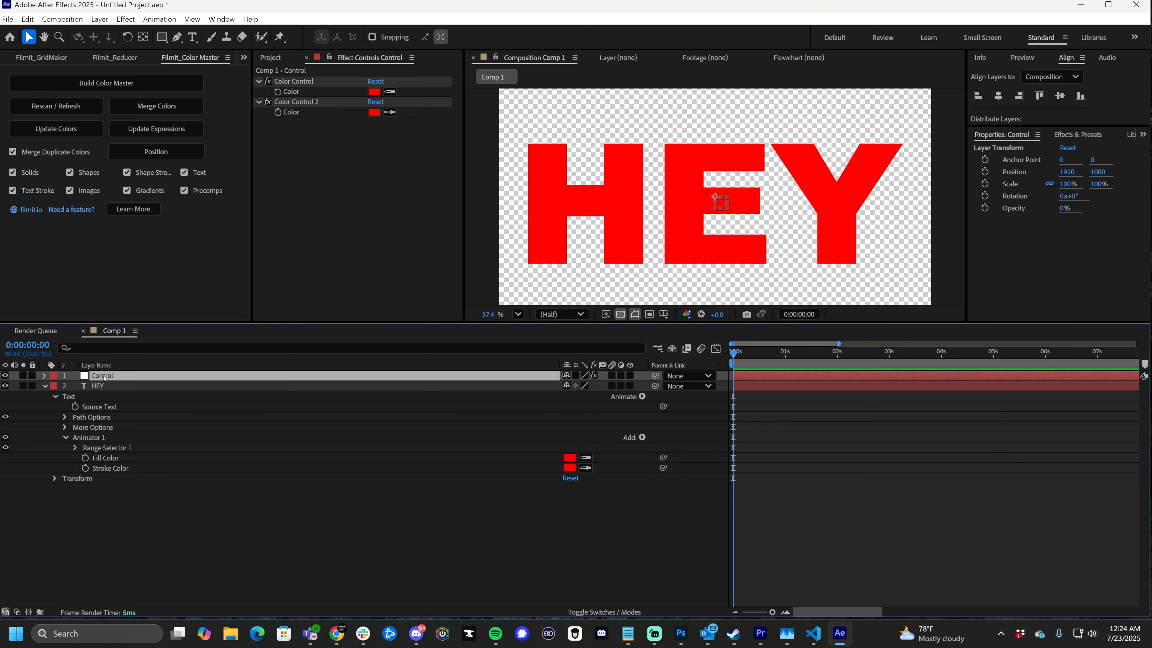
alt+click(85, 458)
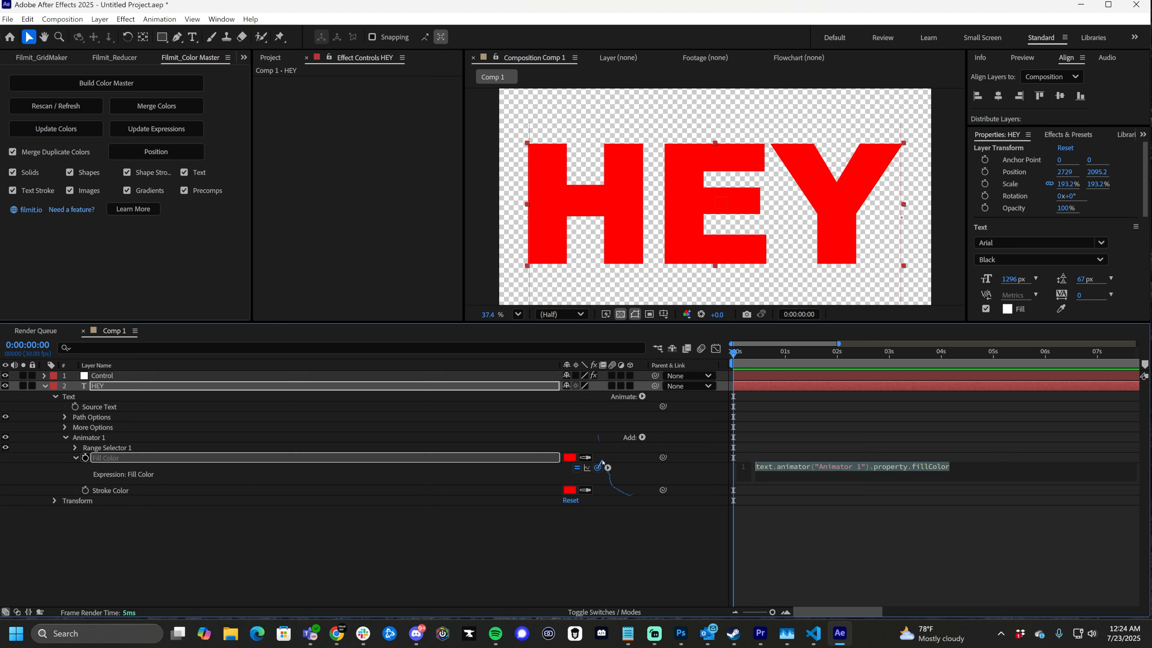
click(107, 376)
click(310, 67)
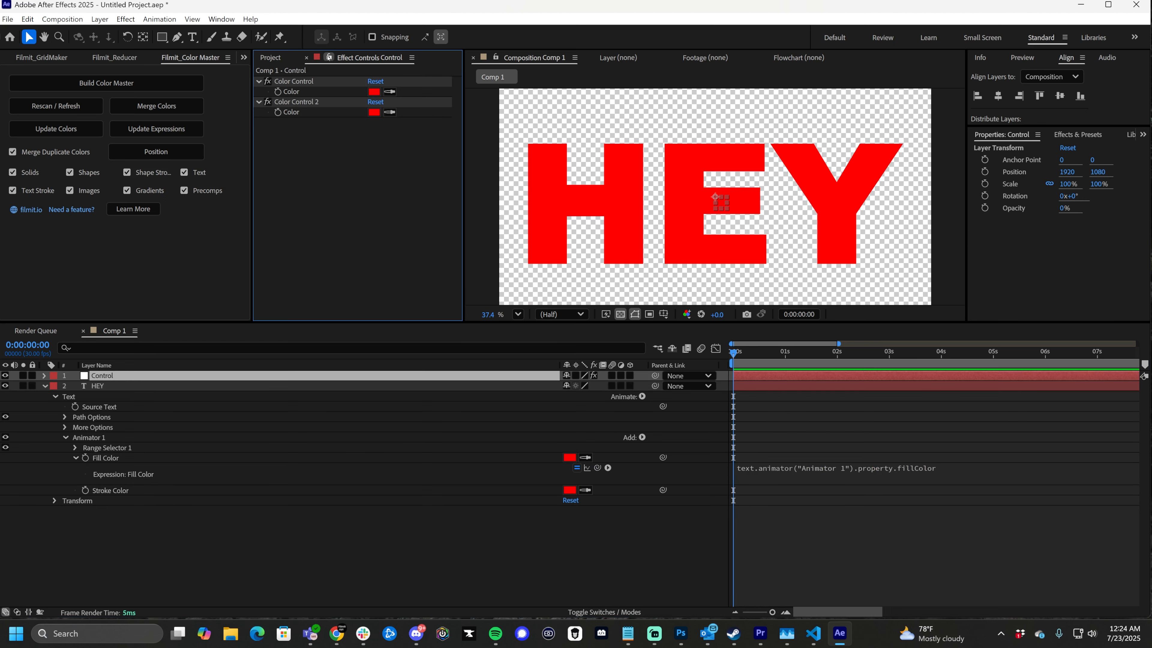
click(150, 574)
key(ctrl+z)
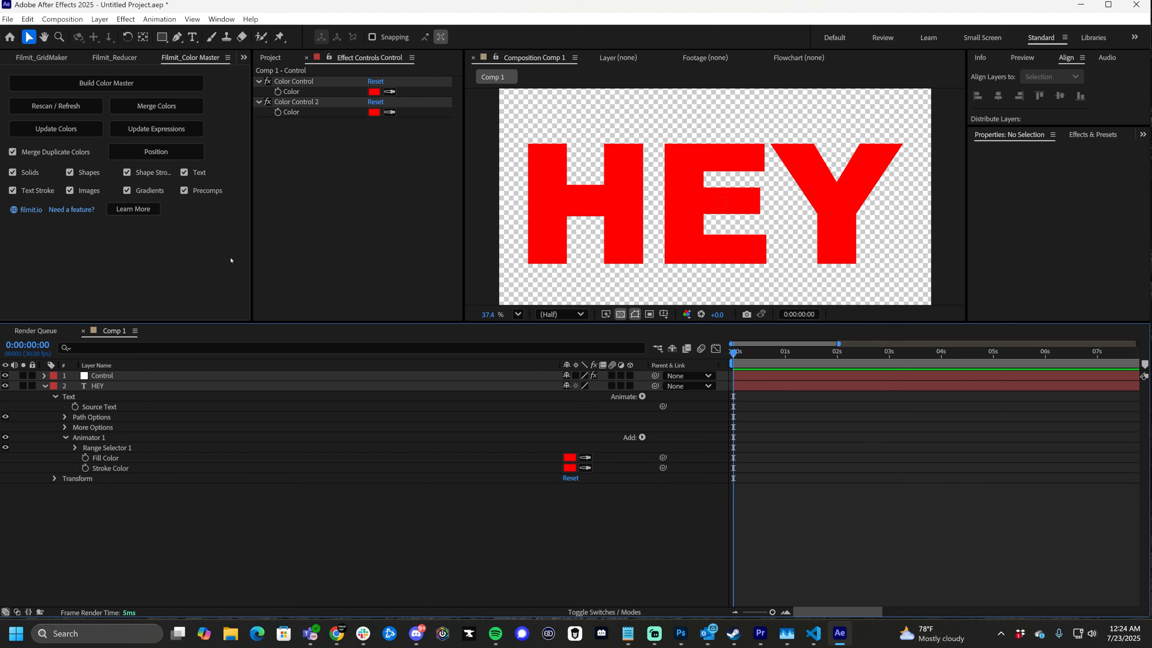
- Lock the effect controls to the Control layer and link HEY's animator Fill Color by expression to the first Color Control's color
click(110, 376)
click(322, 66)
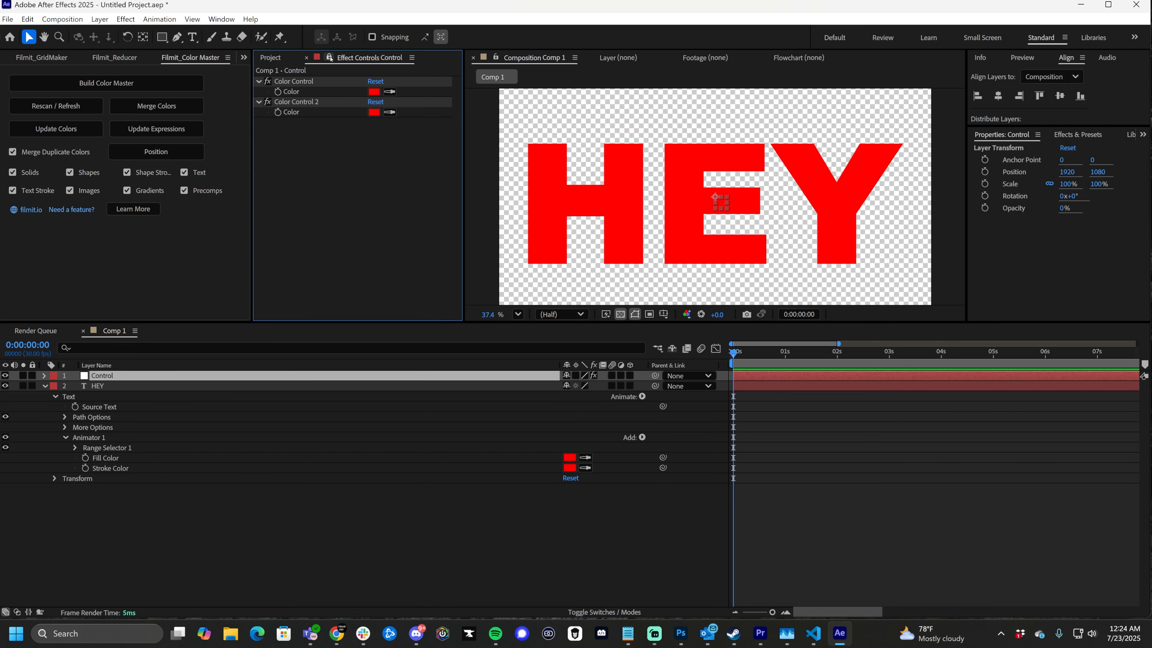
alt+click(85, 458)
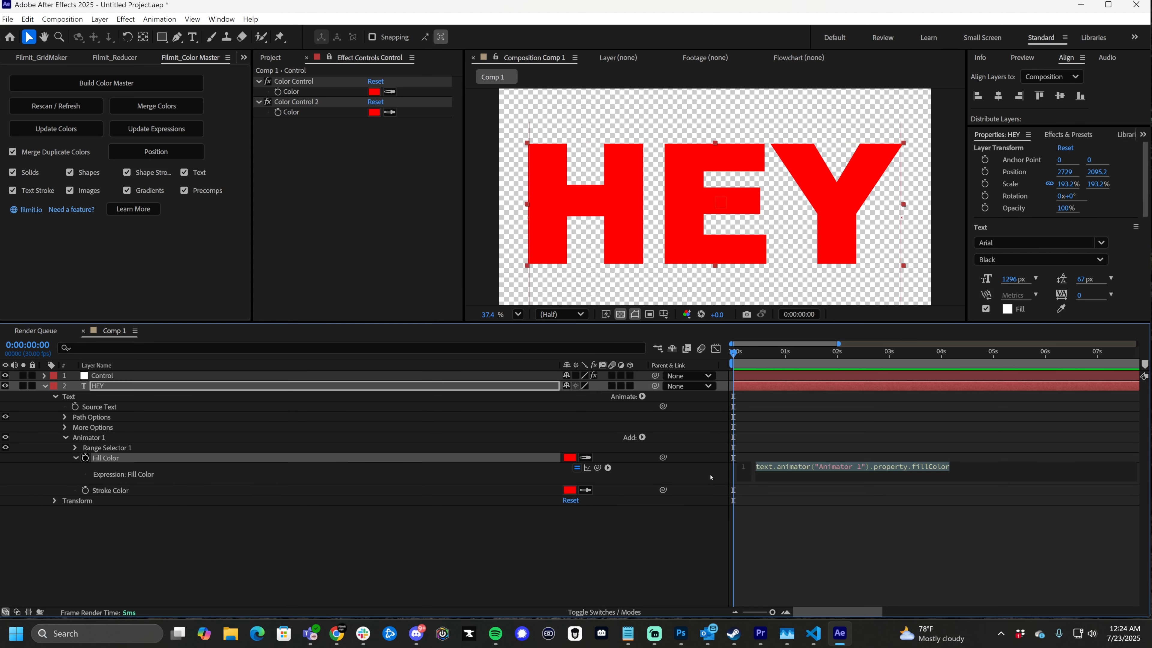
drag(597, 468, 292, 91)
click(134, 497)
- Link HEY's animator Stroke Color by expression to the color of Color Control 2 on the Control layer
click(311, 491)
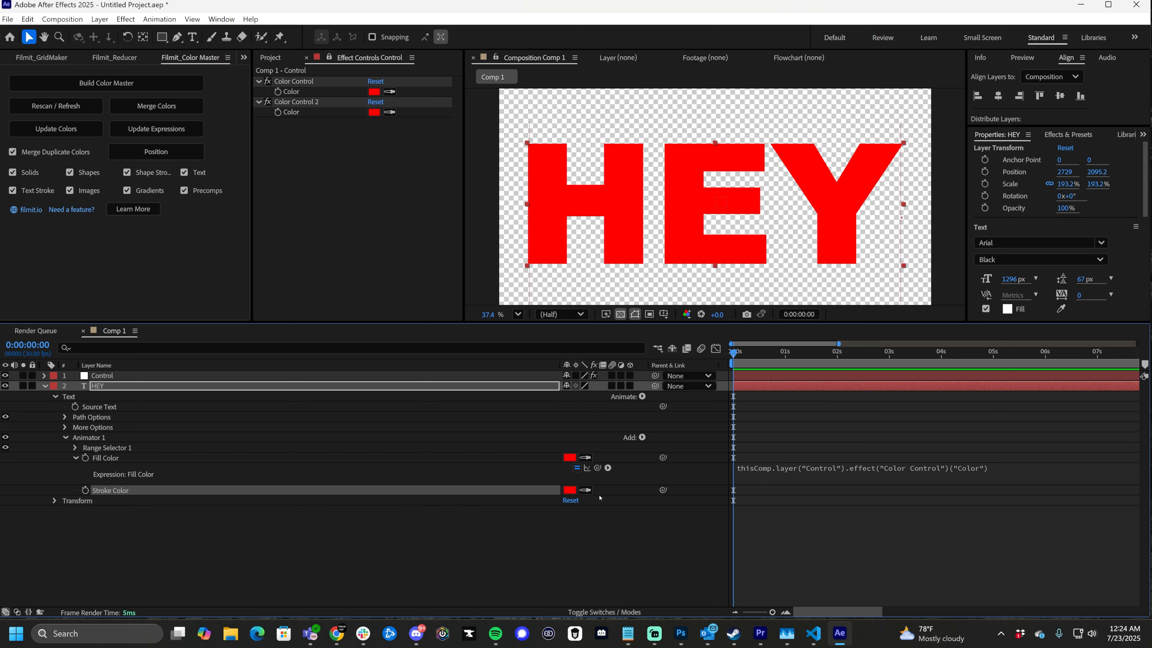
alt+click(85, 490)
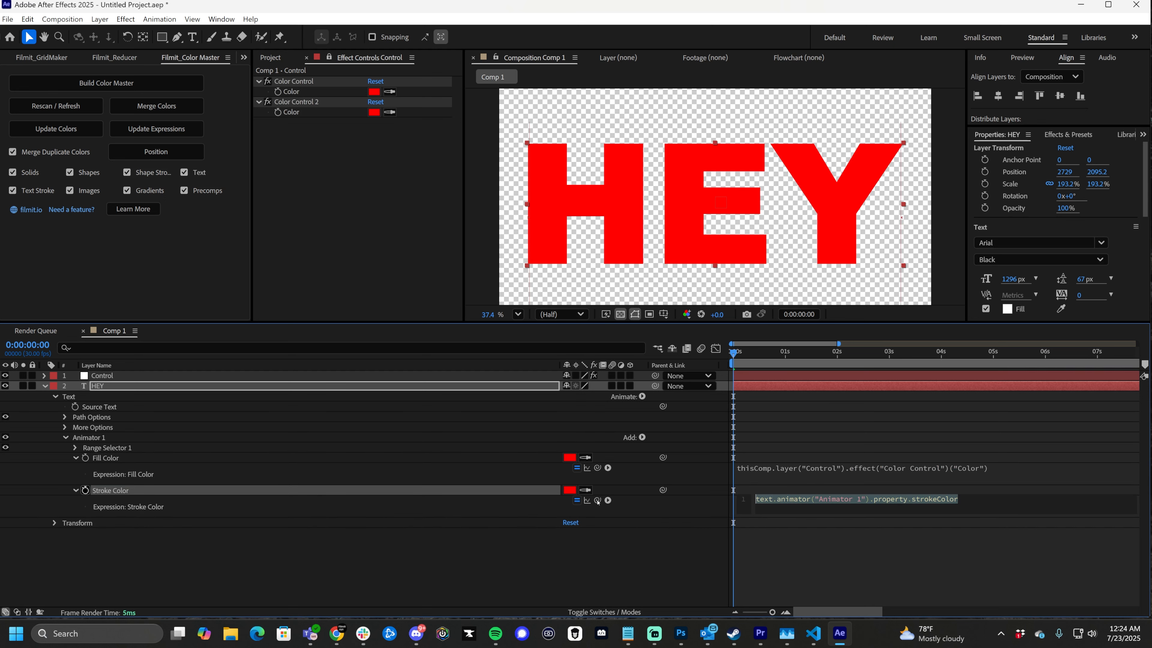
mouse_move(608, 500)
mouse_down()
mouse_move(553, 373)
mouse_move(291, 112)
mouse_up()
click(427, 200)
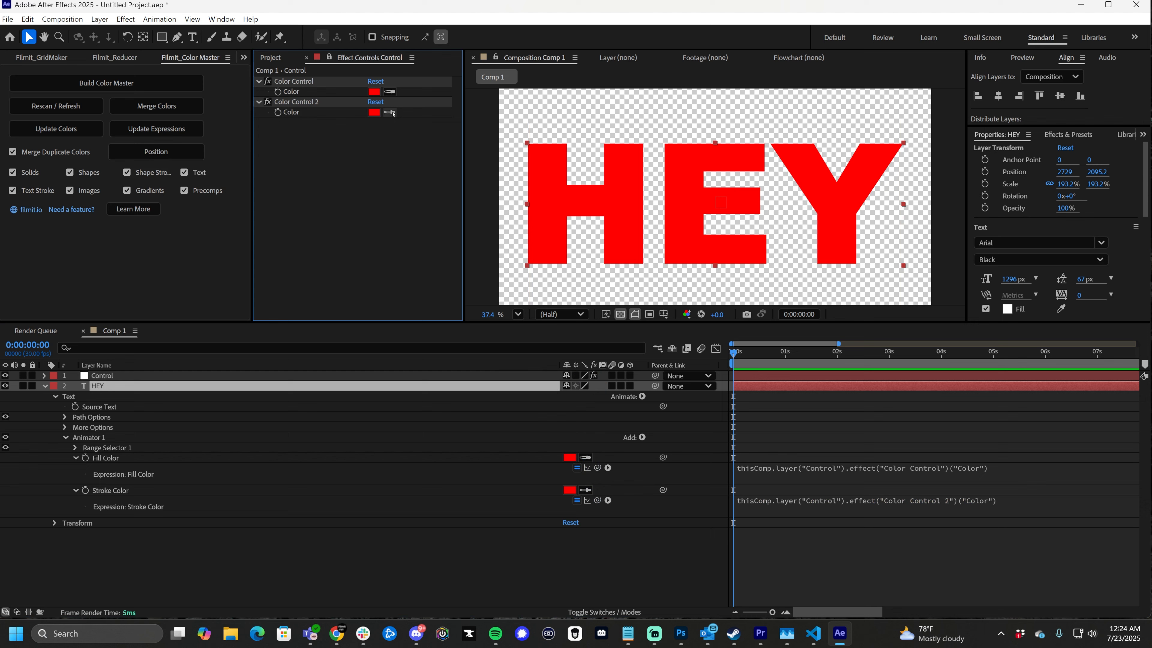
- Set the color of Color Control 2 to blue
click(374, 112)
click(601, 307)
click(601, 290)
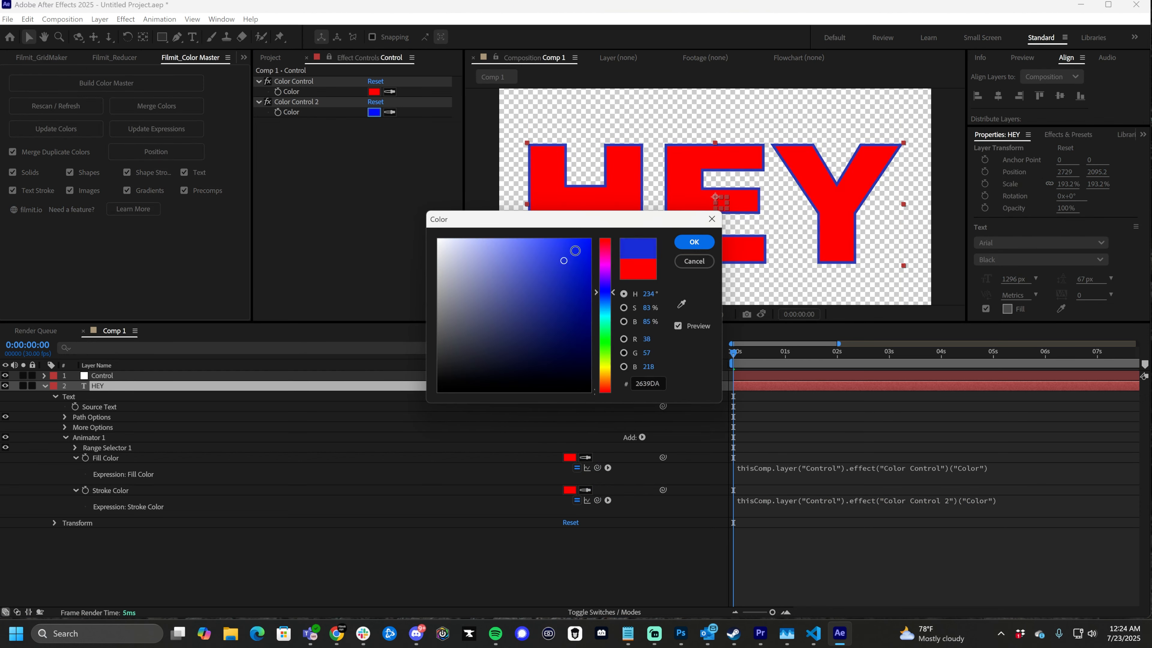
key(Return)
- Set the color of the first Color Control to white
click(374, 93)
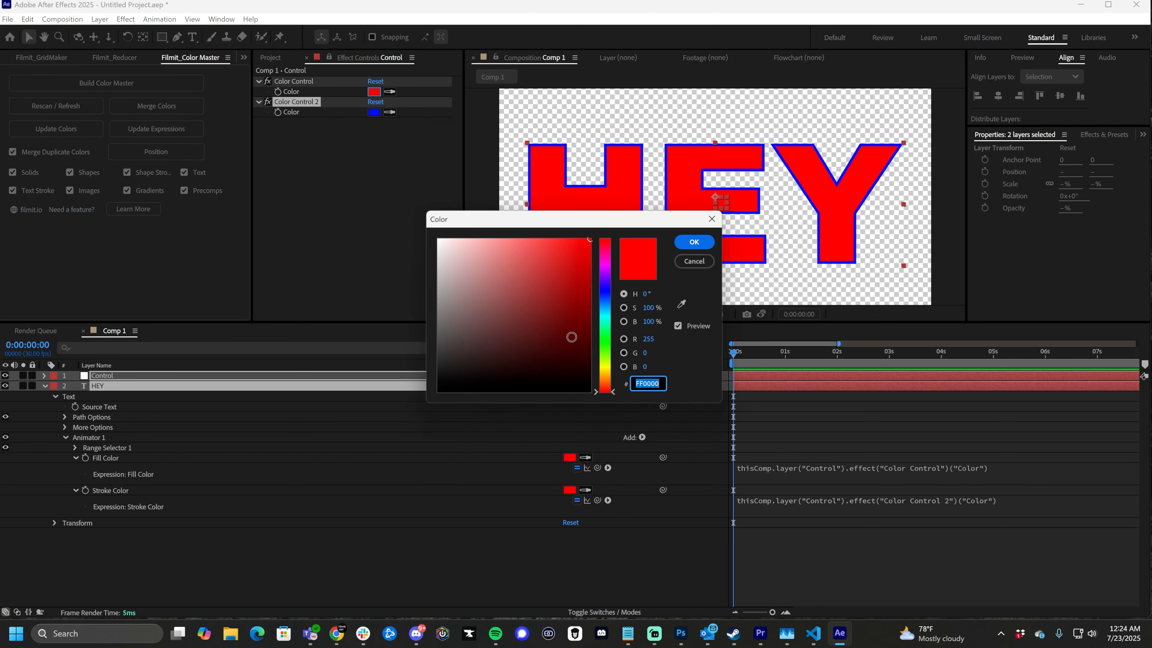
click(502, 335)
click(438, 239)
click(694, 242)
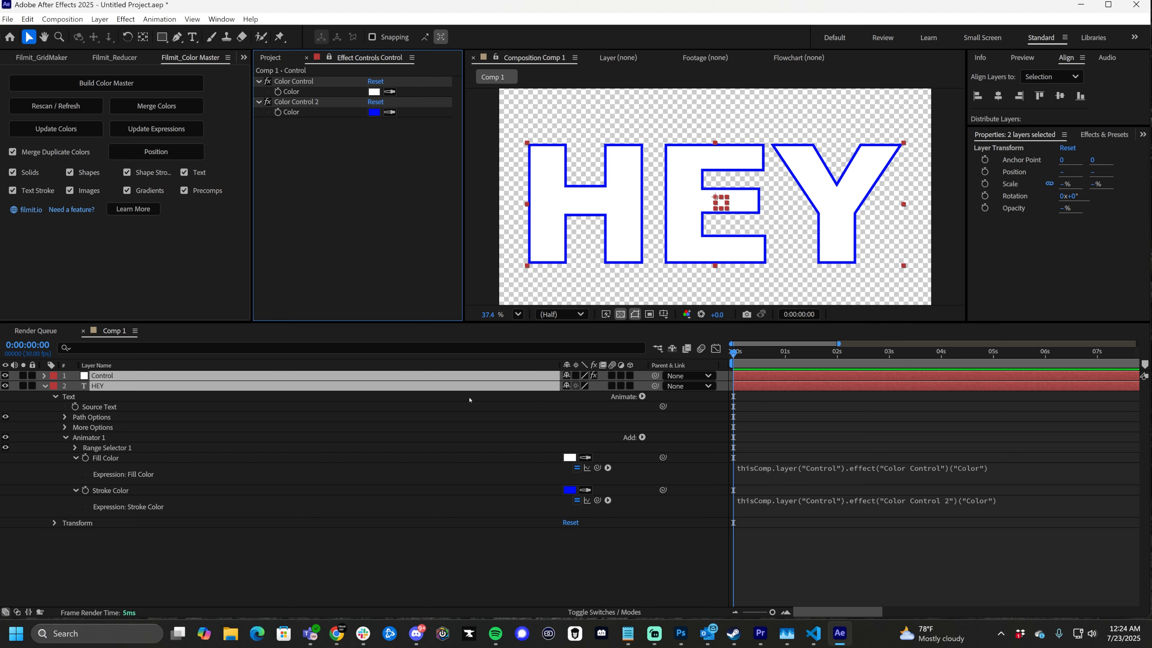
- Duplicate the HEY text layer five times
click(236, 564)
click(142, 386)
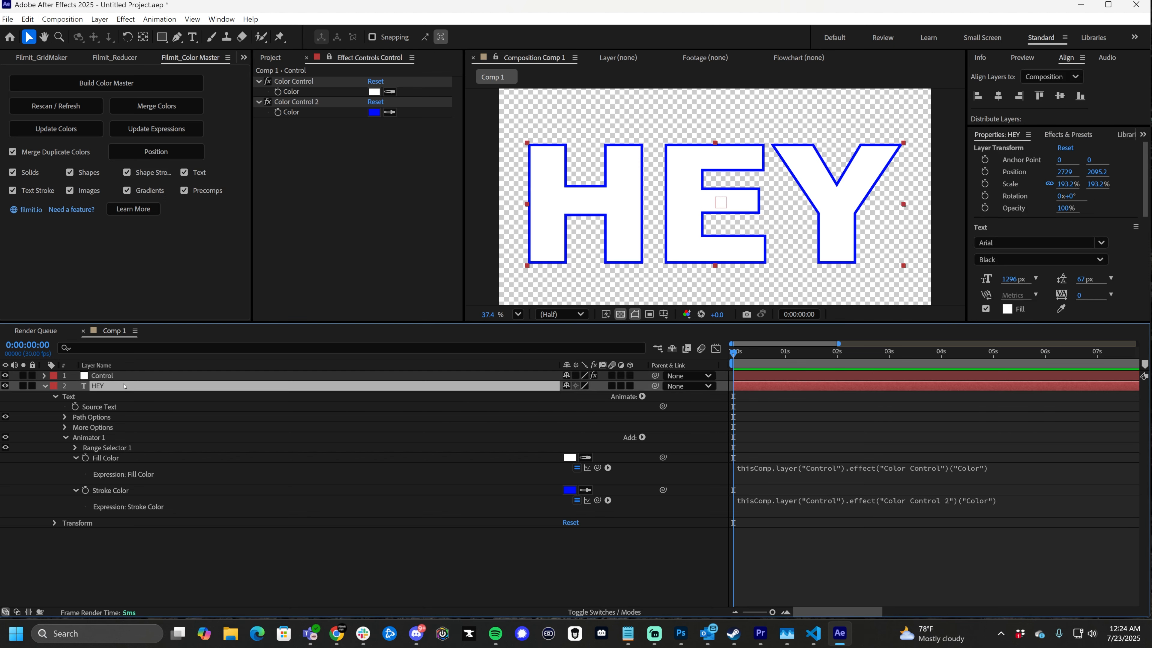
key(ctrl+d)
key(ctrl+d)
key(ctrl+d)
key(ctrl+d)
key(ctrl+d)
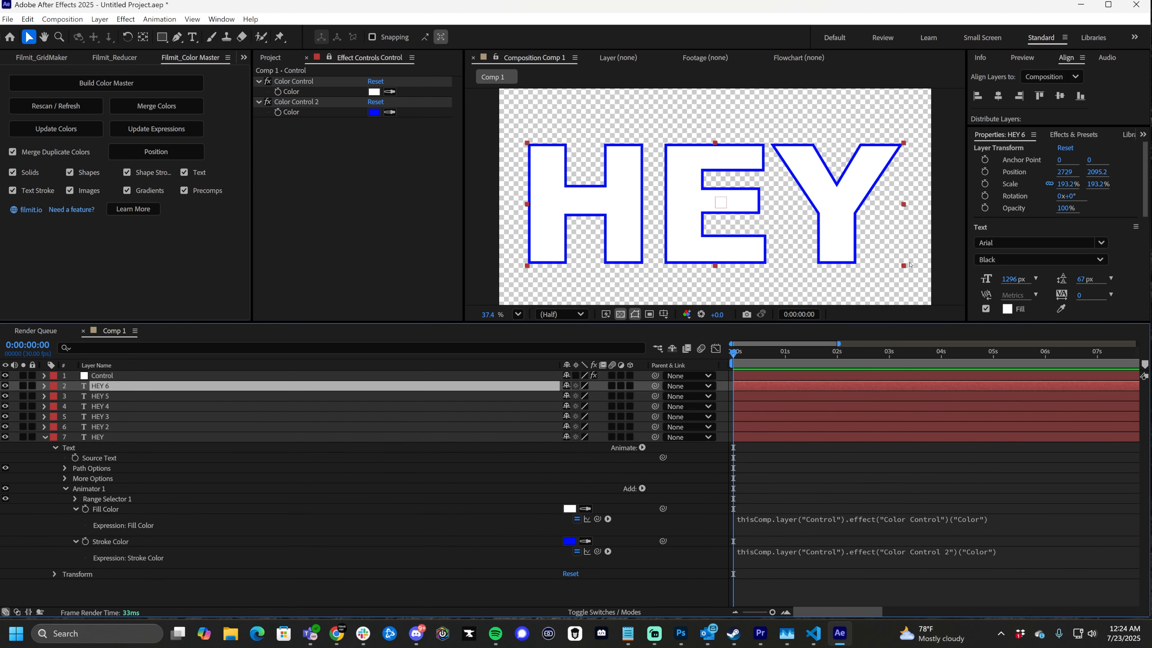
- Move the topmost HEY copy up and to the left, and the HEY 5 copy down and to the right
drag(798, 207, 721, 161)
click(782, 397)
drag(867, 183, 900, 214)
- Set the color of Color Control 2 to teal, hex 72C8B0
click(375, 112)
click(467, 251)
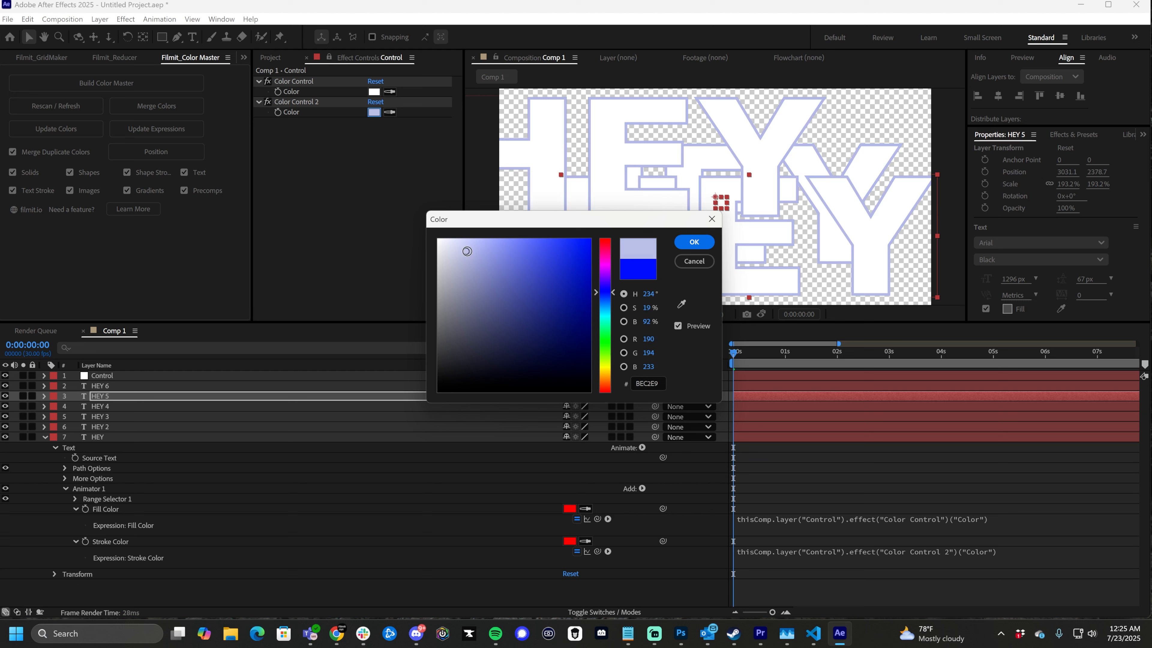
drag(467, 251, 503, 271)
click(606, 322)
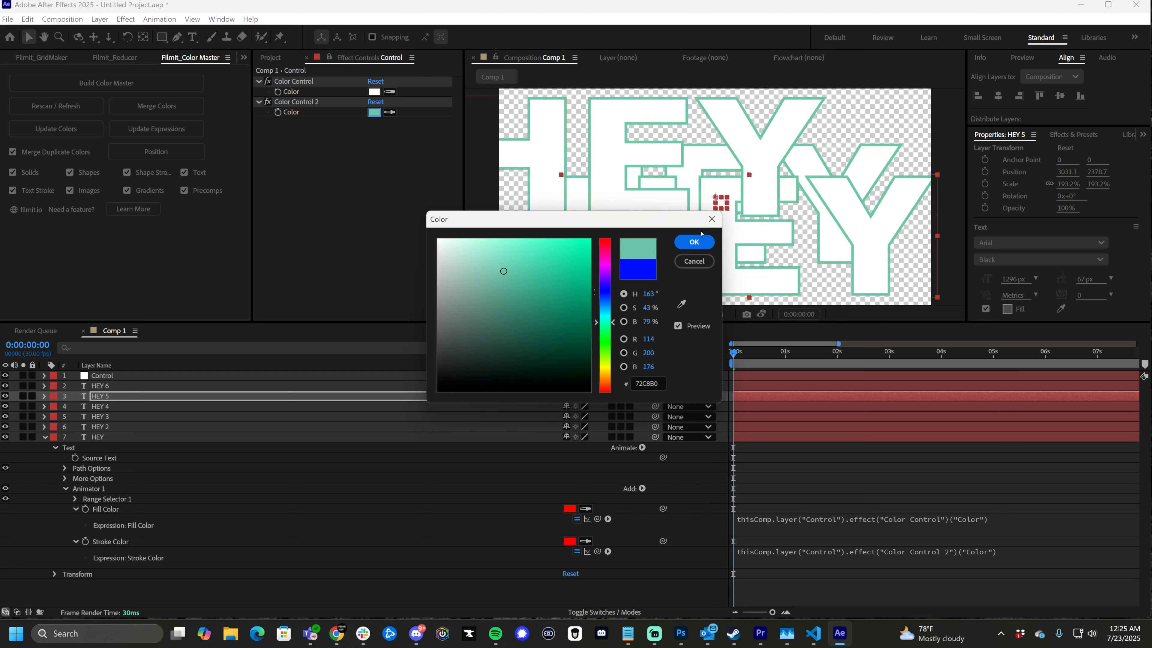
click(694, 242)
click(383, 193)
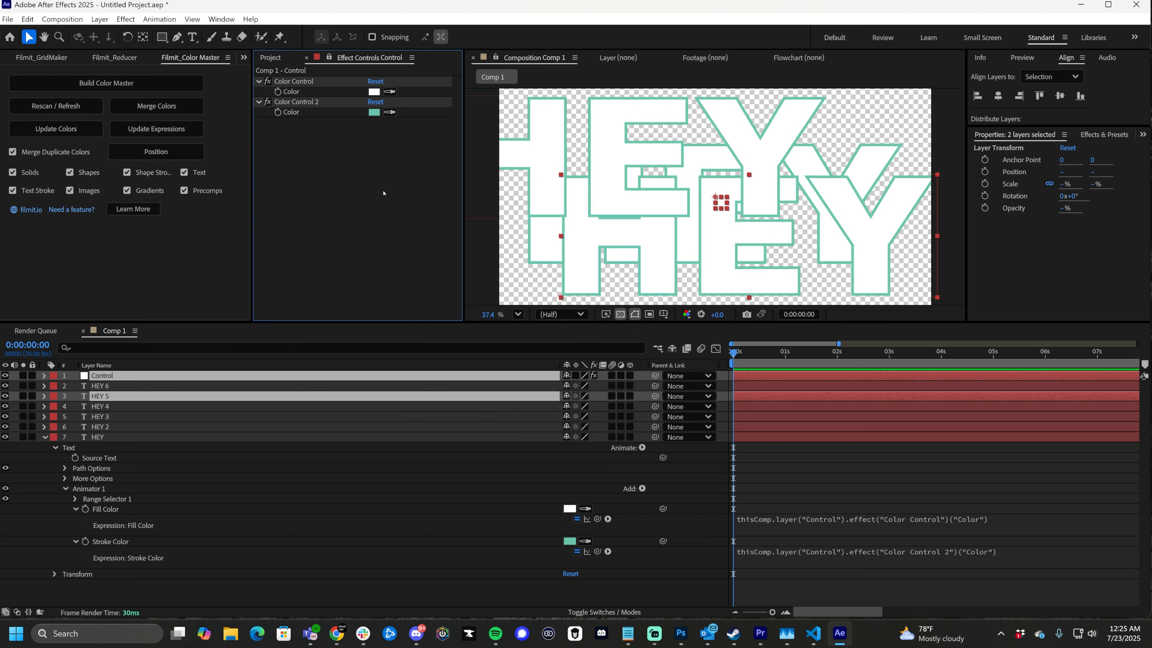
- Undo the stroke color change, the moved HEY copies, the duplicates and the Control layer setup, back to the plain HEY text
key(ctrl+z)
key(ctrl+z)
key(ctrl+z)
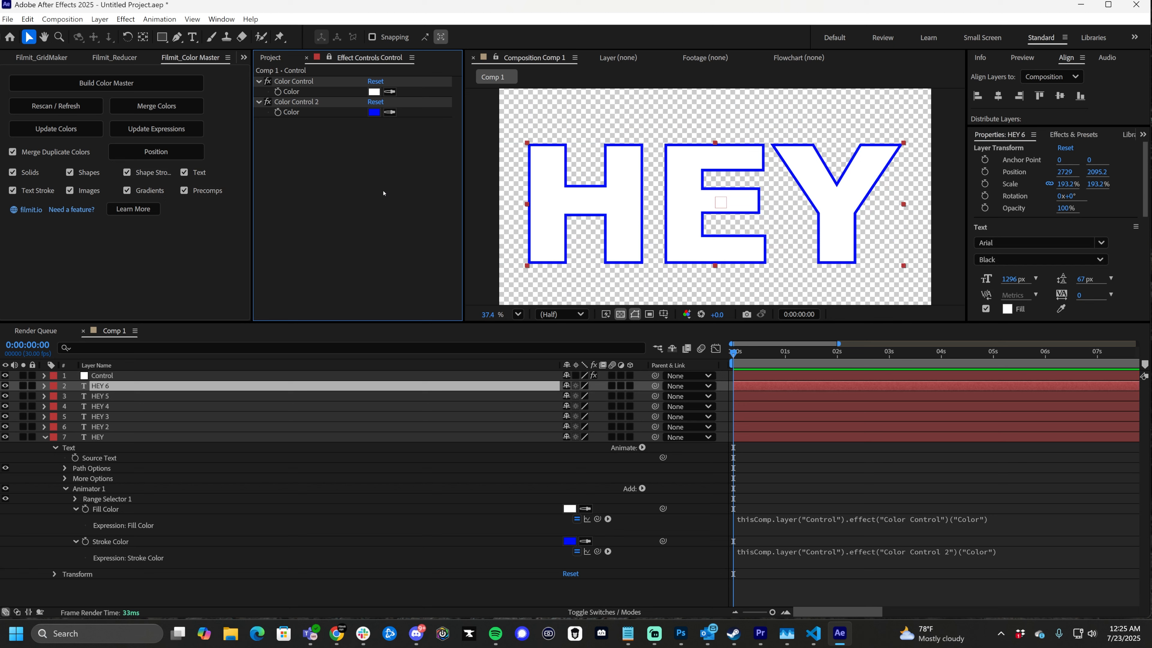
key(ctrl+z)
key(ctrl+z)
key(ctrl+z)
key(ctrl+z)
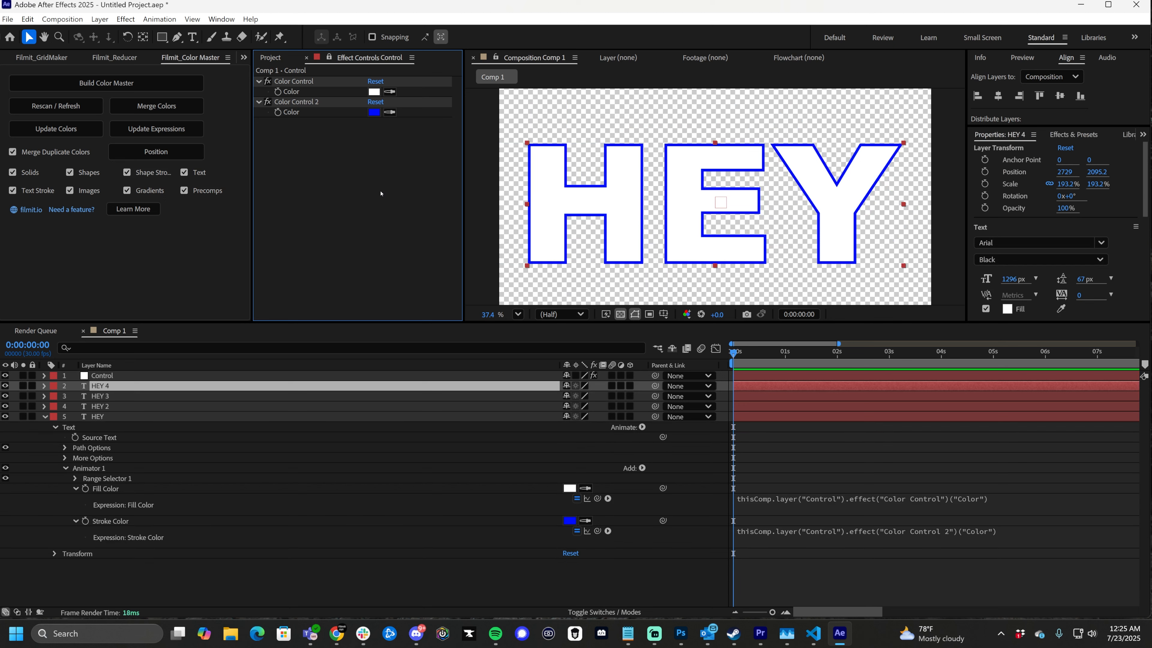
key(ctrl+z)
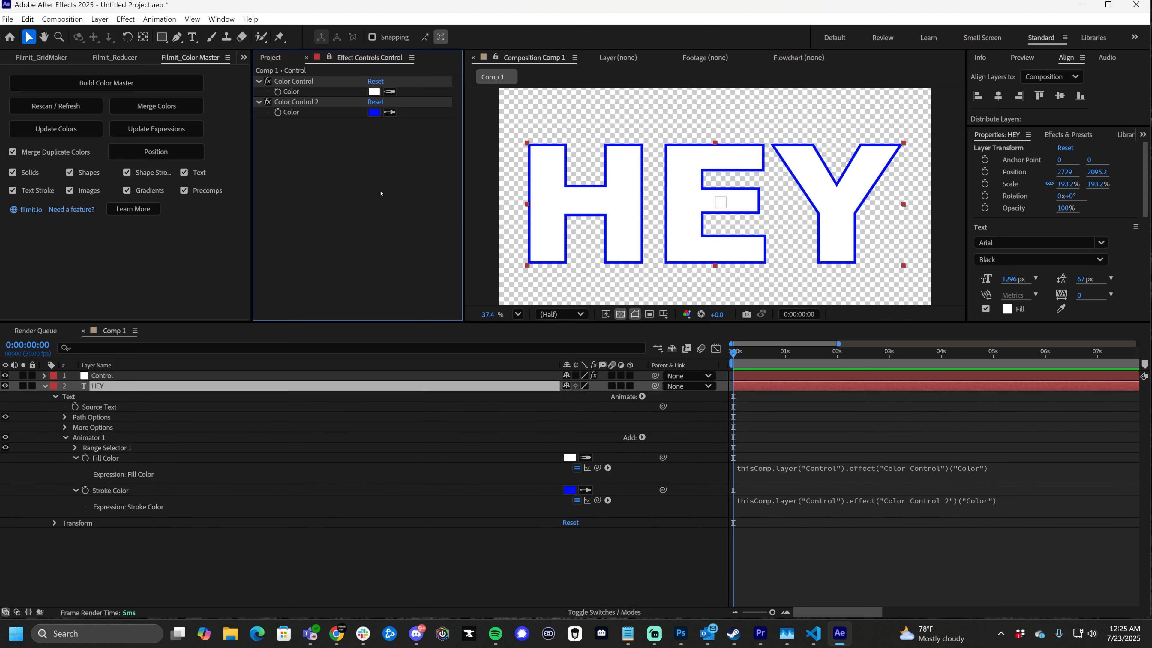
key(ctrl+z)
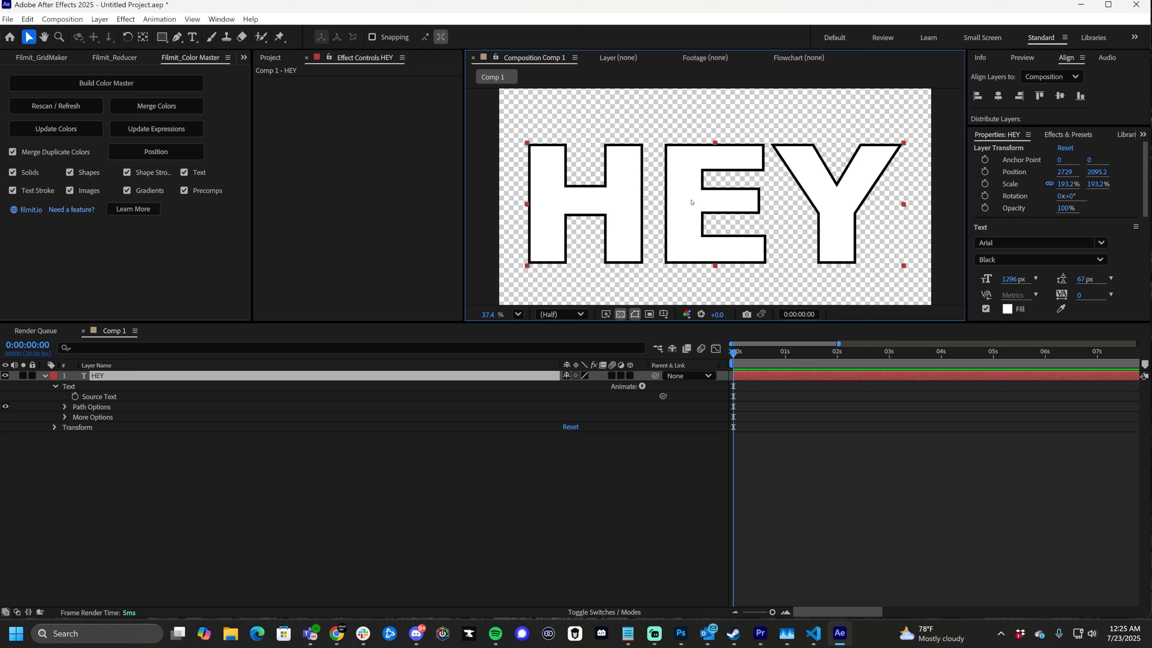
- Build a Color Master for the composition with the Filmit Color Master script and dismiss its alerts
click(111, 84)
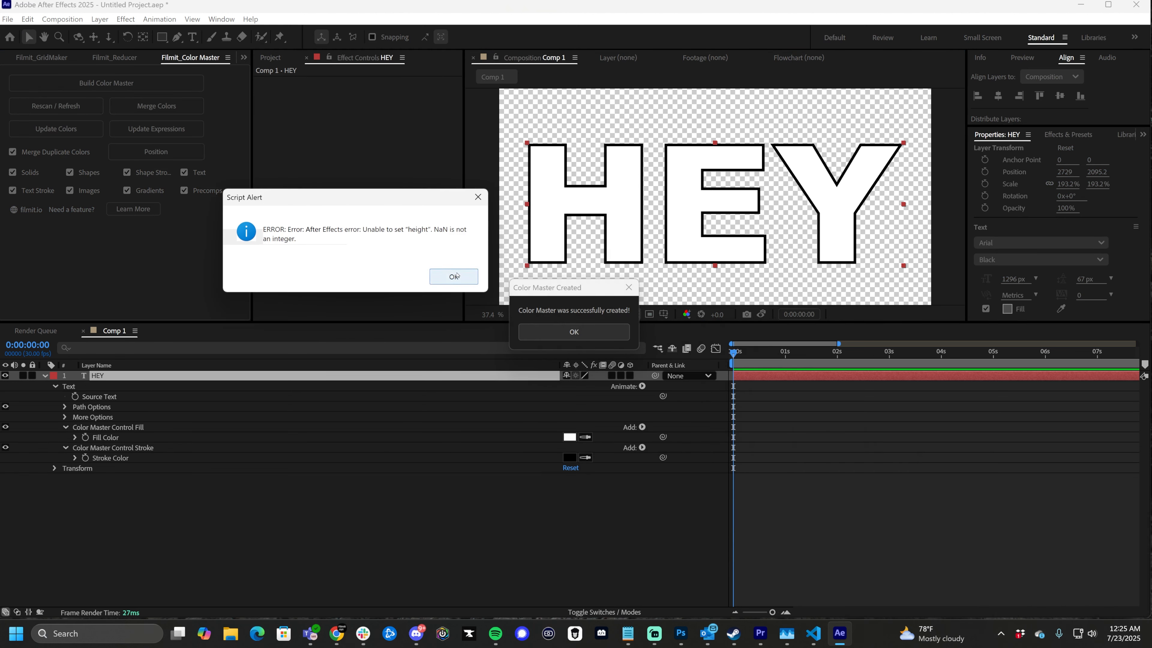
click(455, 276)
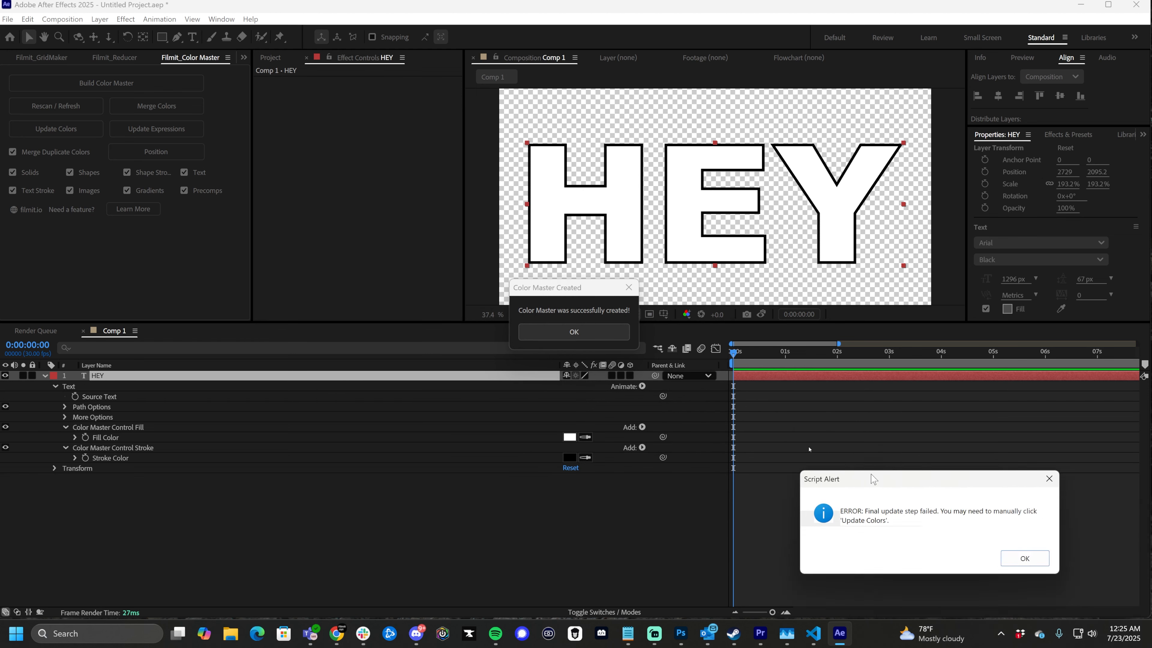
click(394, 272)
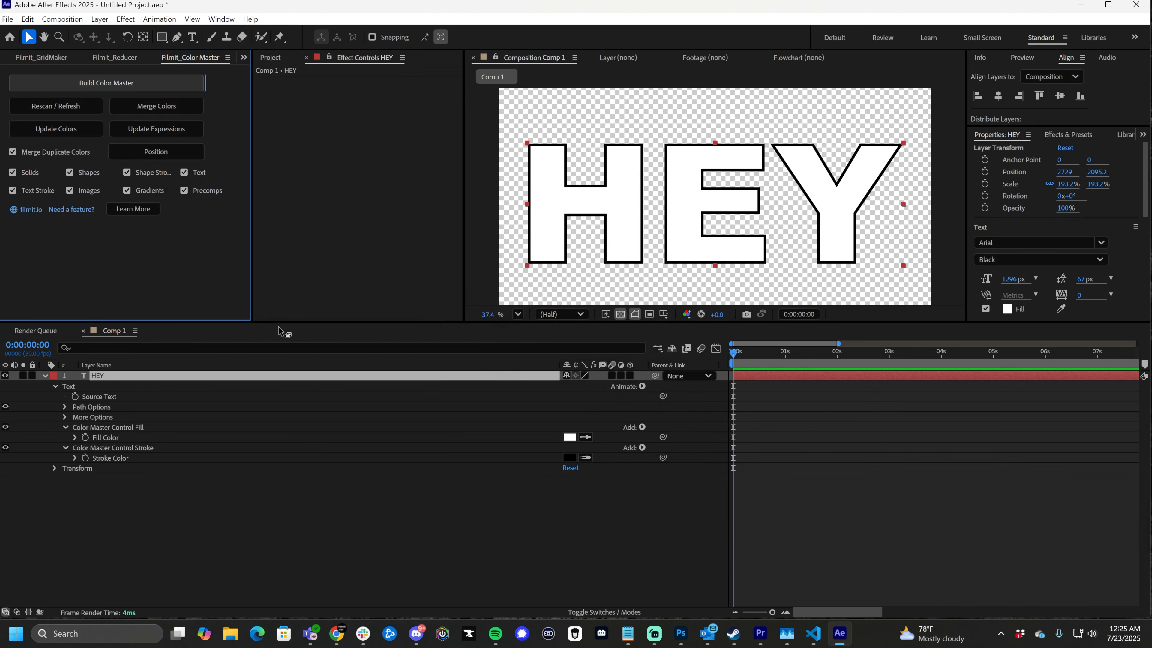
- Expand the Filmitio_Color_Master project folder and open the Filmitio_Color_Master composition
click(271, 58)
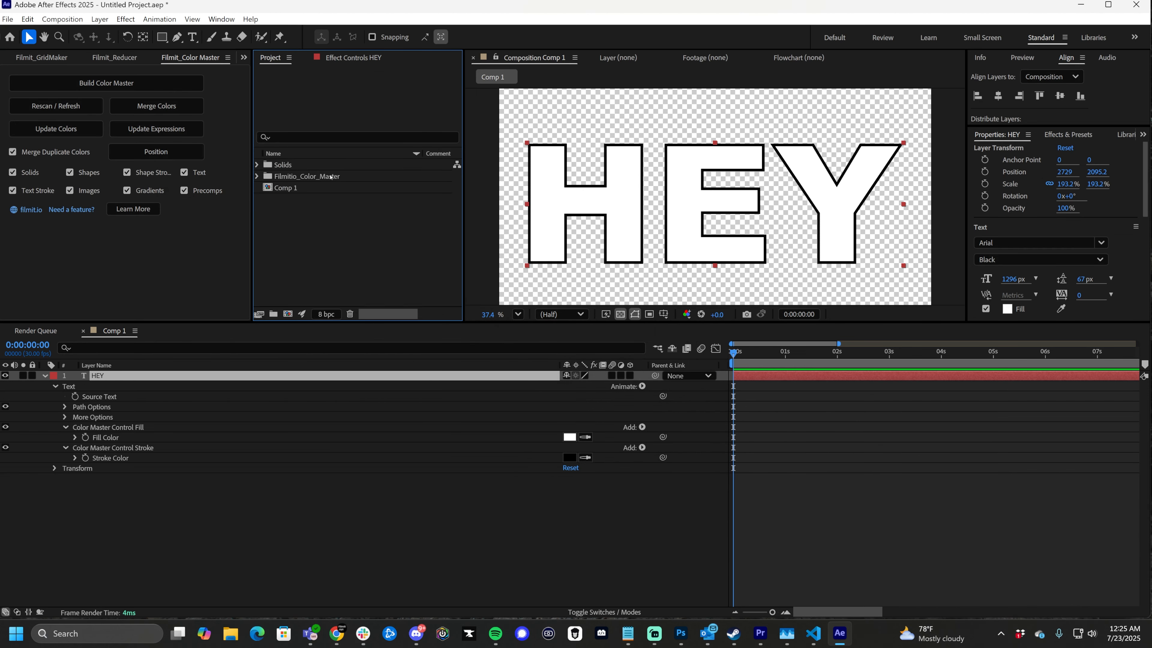
click(301, 177)
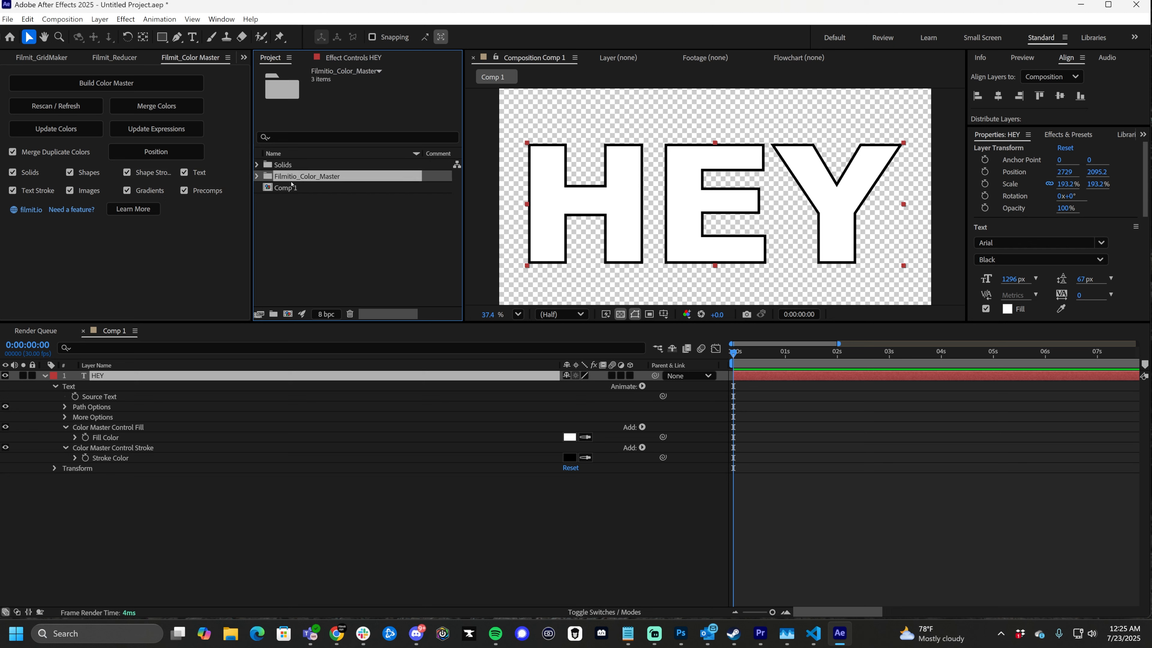
click(261, 176)
click(360, 210)
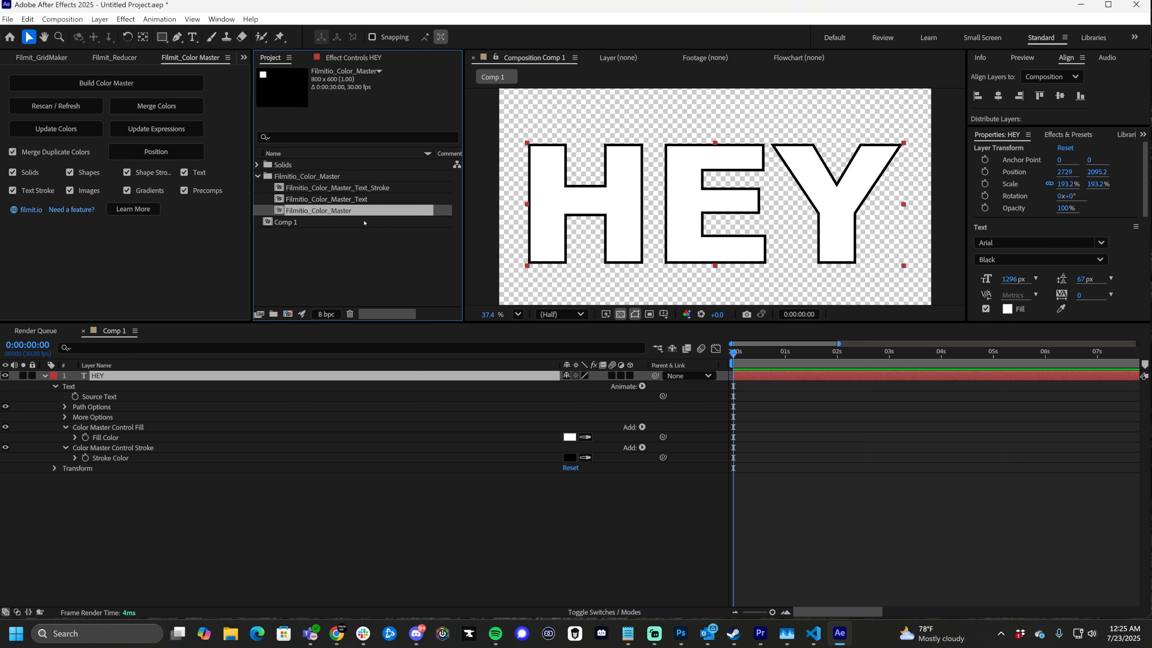
double_click(335, 210)
scroll(689, 235, up, 3)
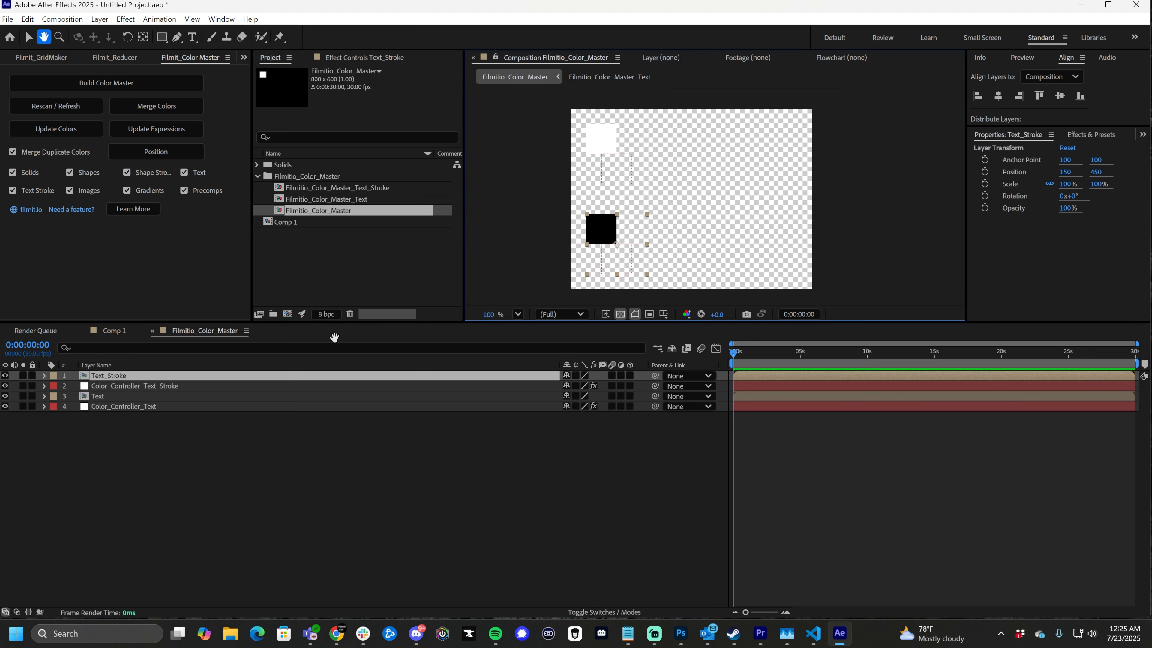
- Set the color effect on the Color_Controller_Text layer to red
click(135, 406)
click(336, 60)
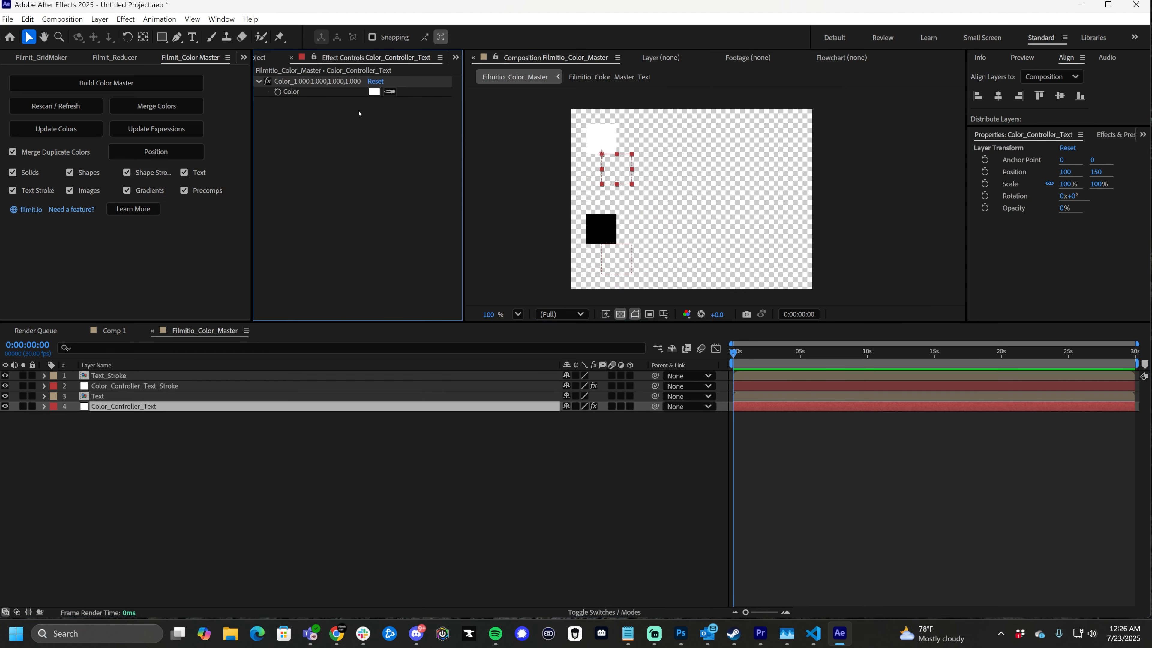
click(376, 91)
drag(562, 245, 594, 238)
click(706, 244)
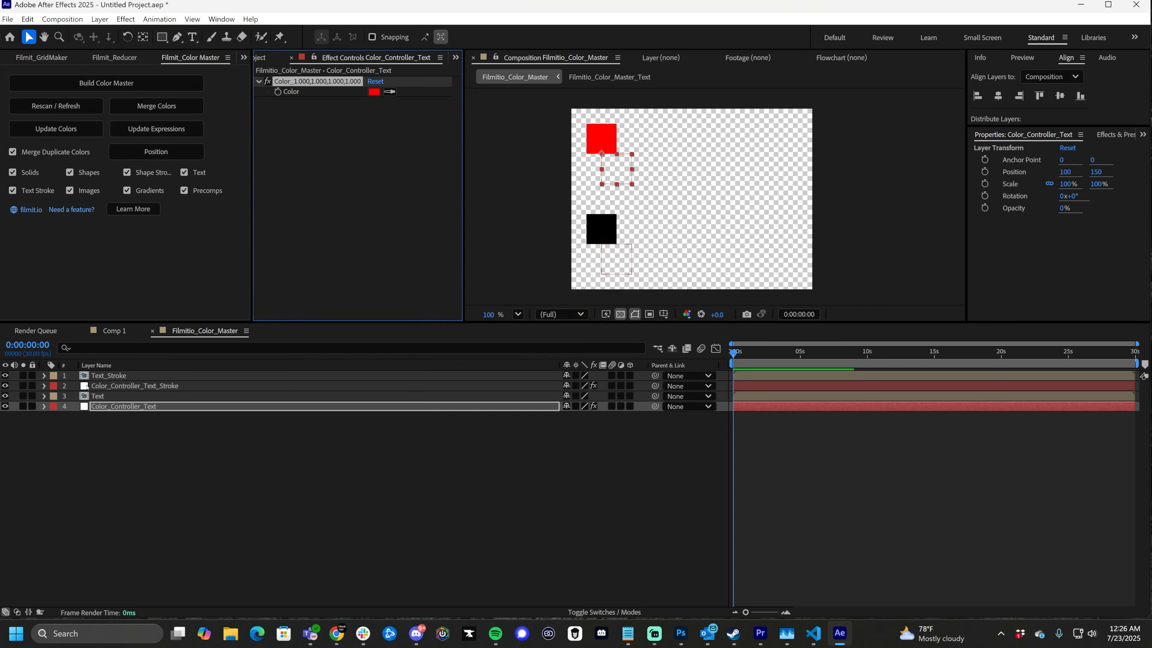
- Set the color effect on the Color_Controller_Text_Stroke layer to purple
click(134, 388)
click(373, 92)
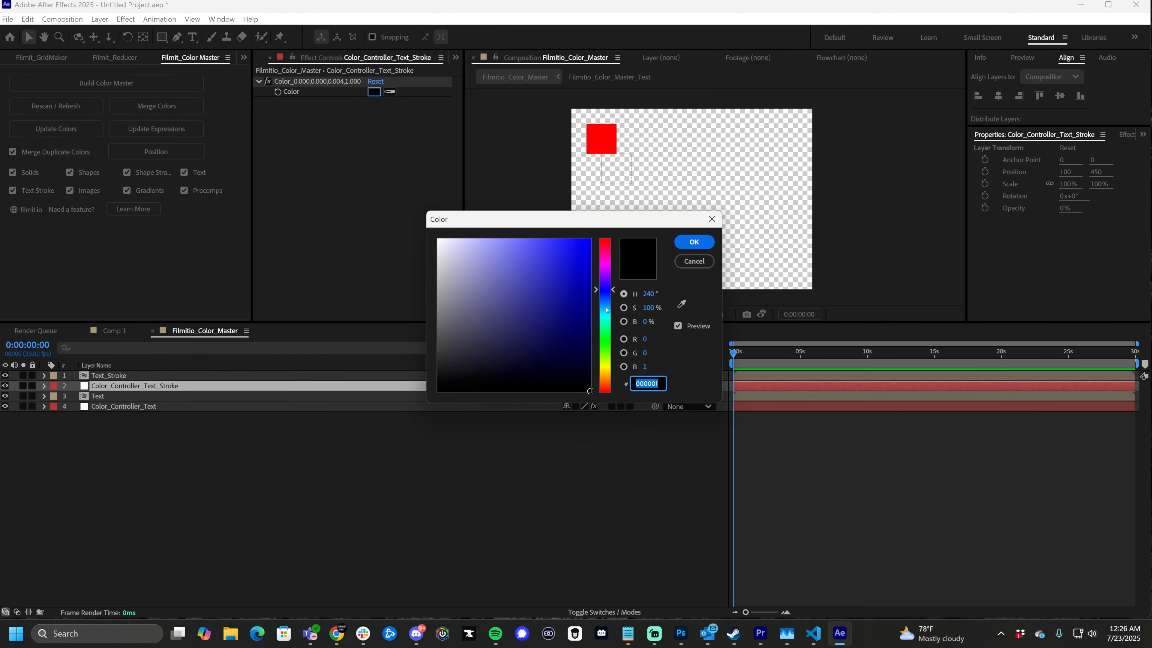
click(605, 270)
drag(581, 254, 638, 215)
click(694, 242)
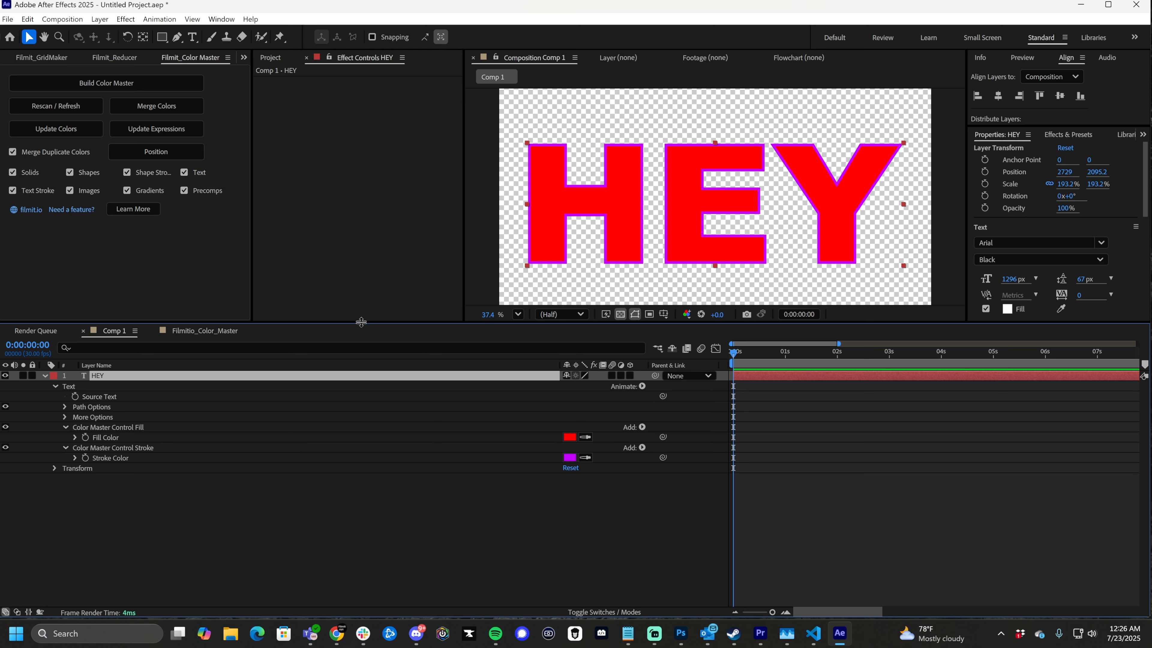
- Undo the controller color changes and the Color Master build, and delete the HEY text layer from Comp 1
click(338, 548)
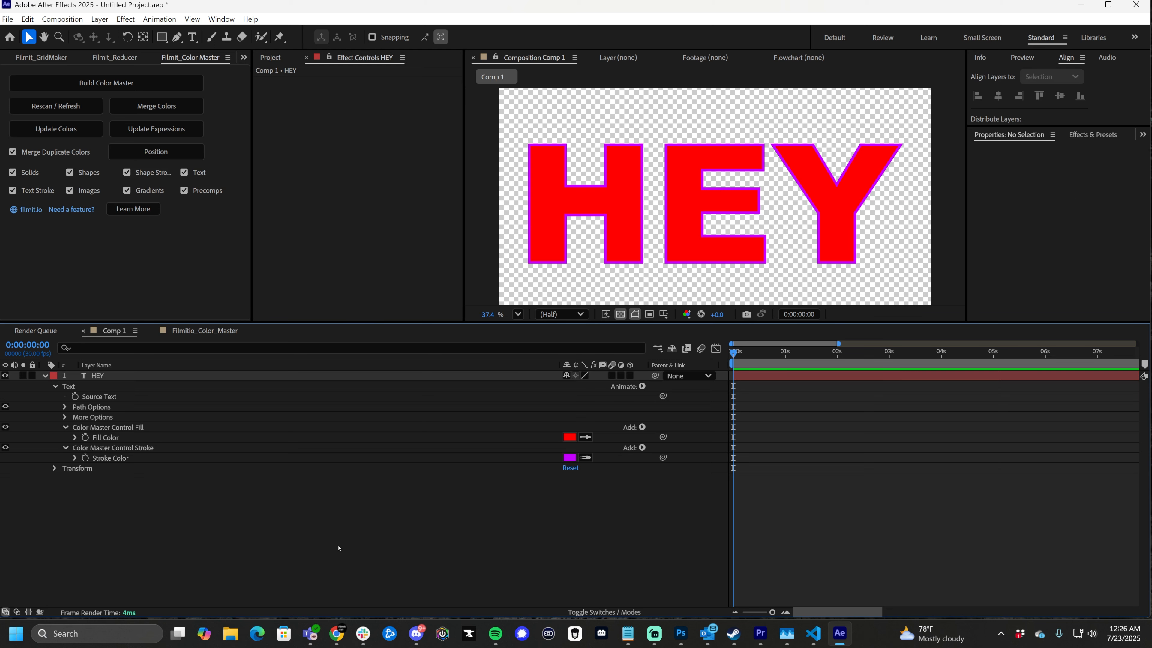
key(ctrl+z)
key(ctrl+z)
key(ctrl+z)
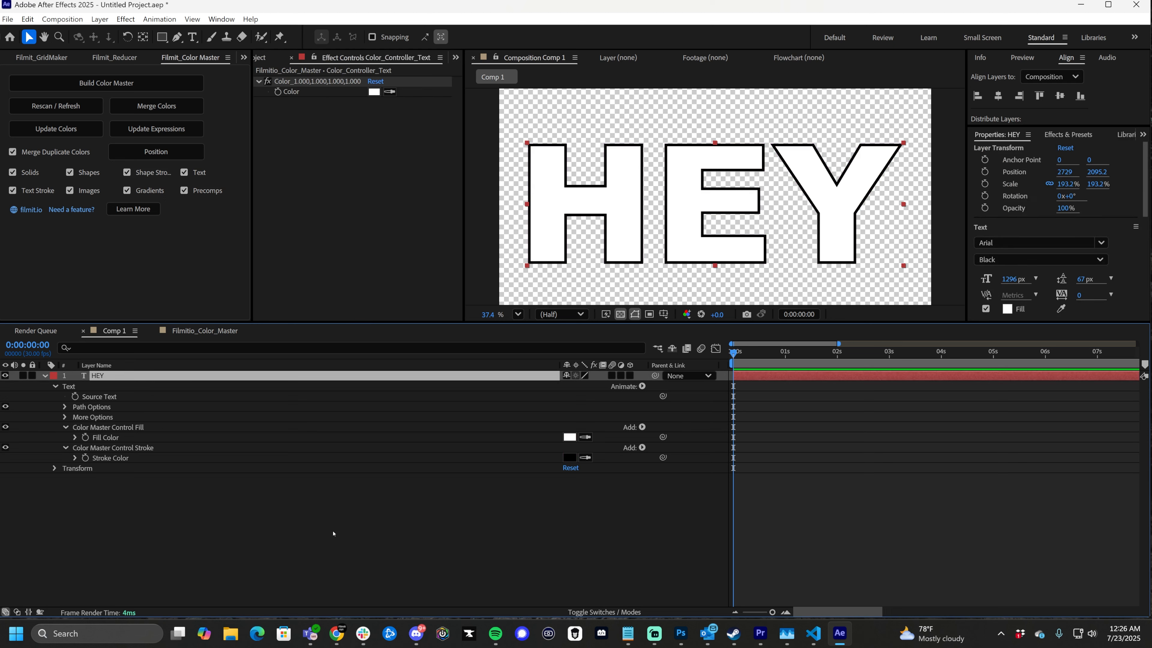
key(ctrl+z)
key(ctrl+z)
key(ctrl+z)
key(ctrl+z)
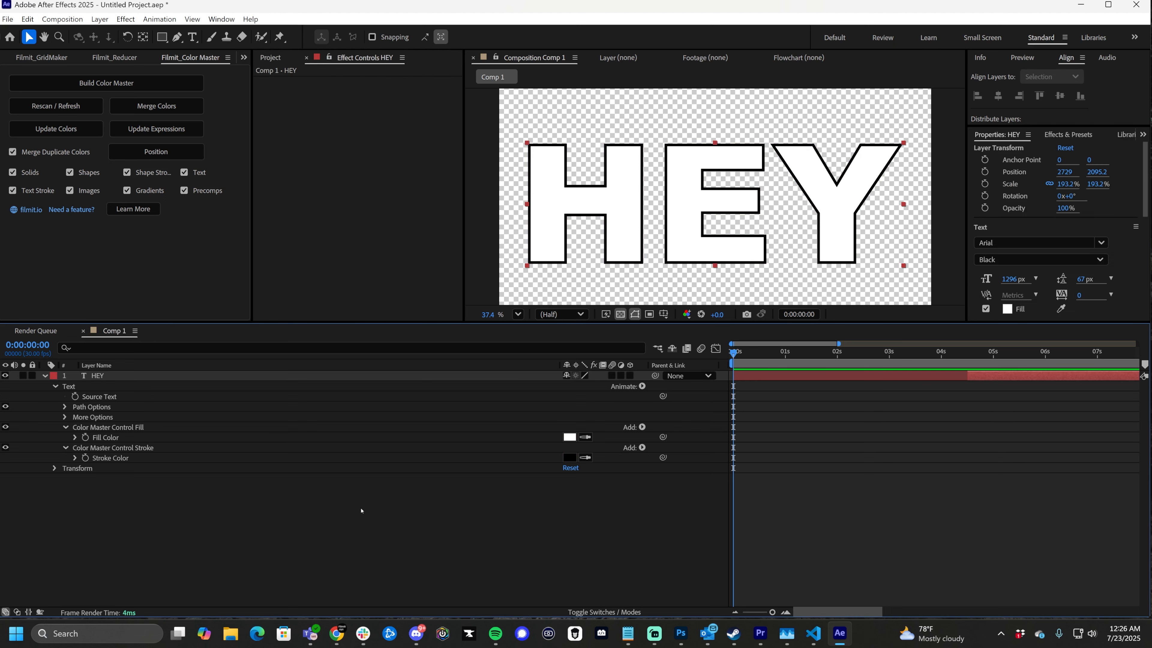
key(ctrl+z)
key(ctrl+z)
key(ctrl+z)
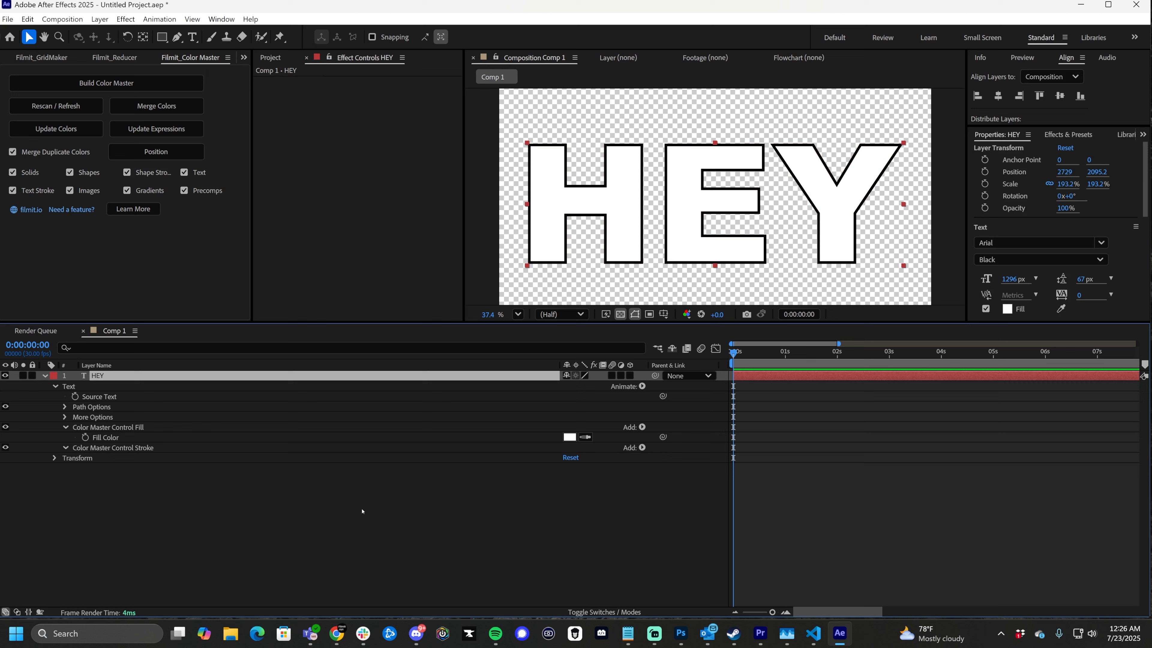
key(Delete)
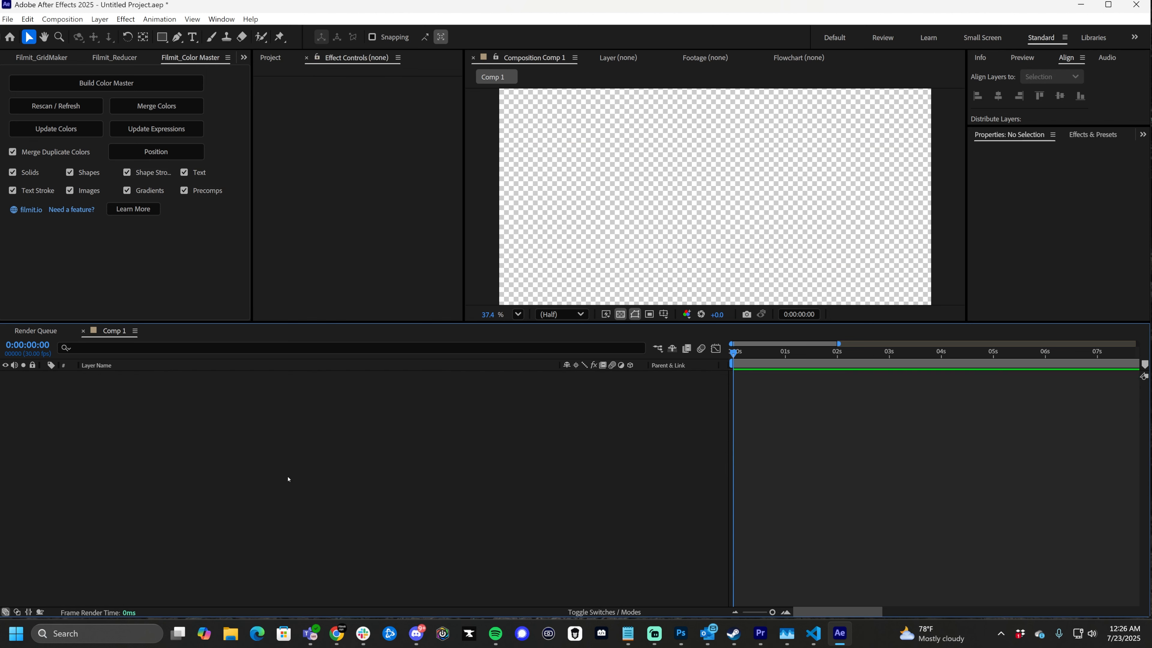
click(42, 57)
click(244, 58)
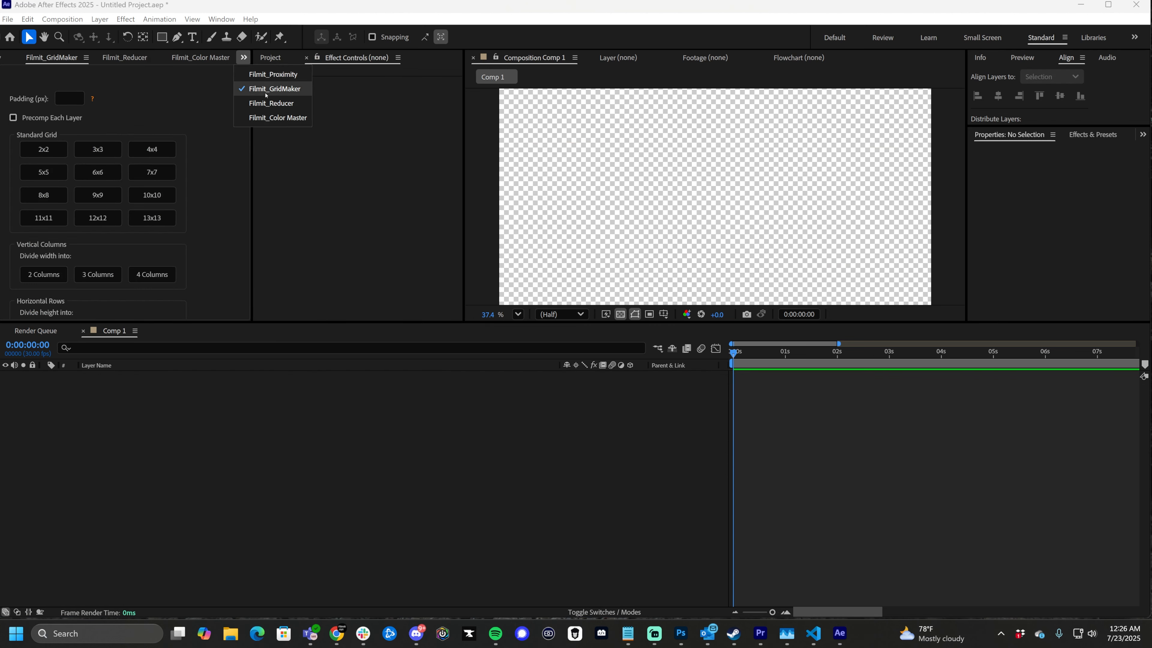
click(349, 109)
- Import the lnXXeTu6Wf.aep project from File Explorer and open its "App design and developing monitor with code" composition
click(271, 58)
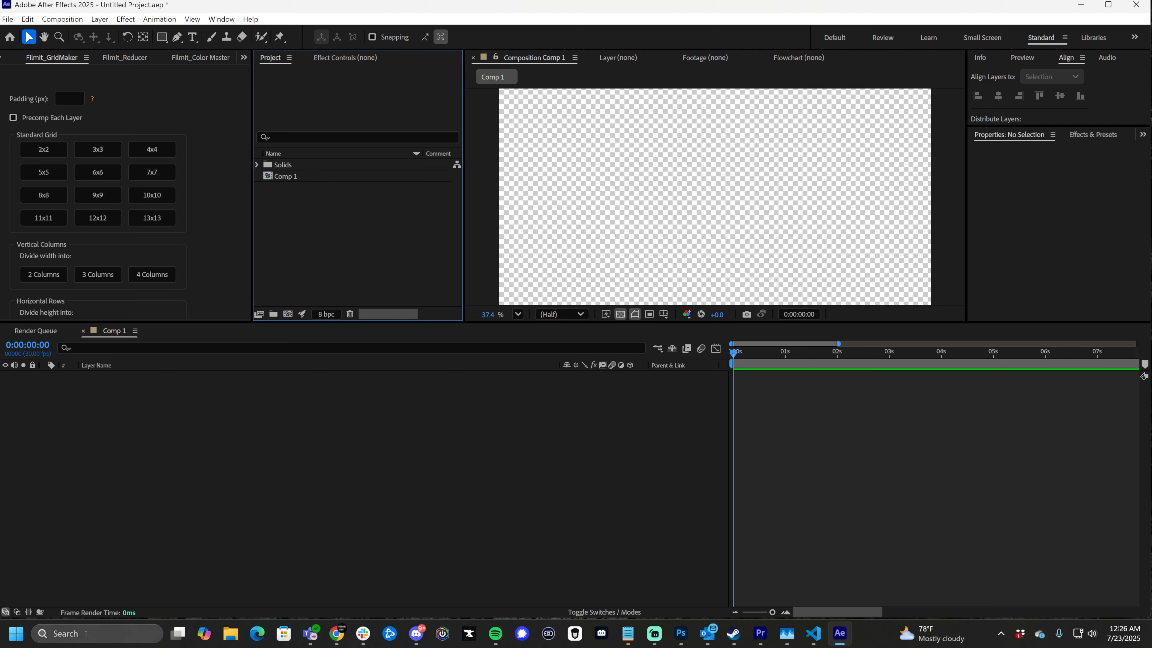
click(231, 633)
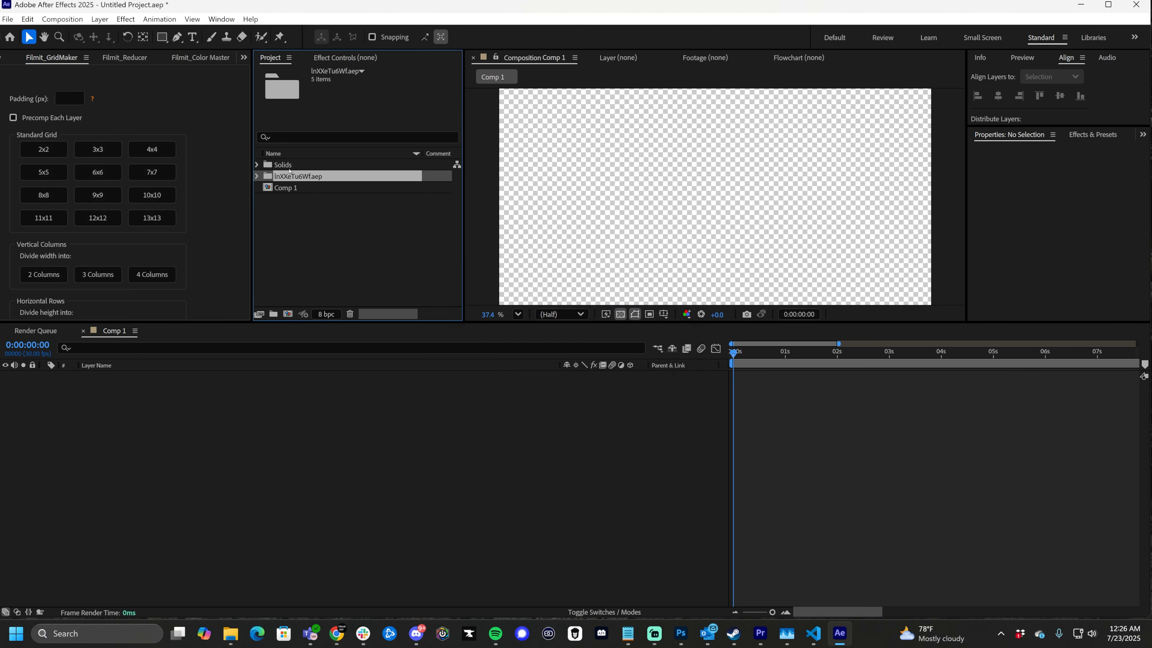
click(257, 176)
double_click(313, 232)
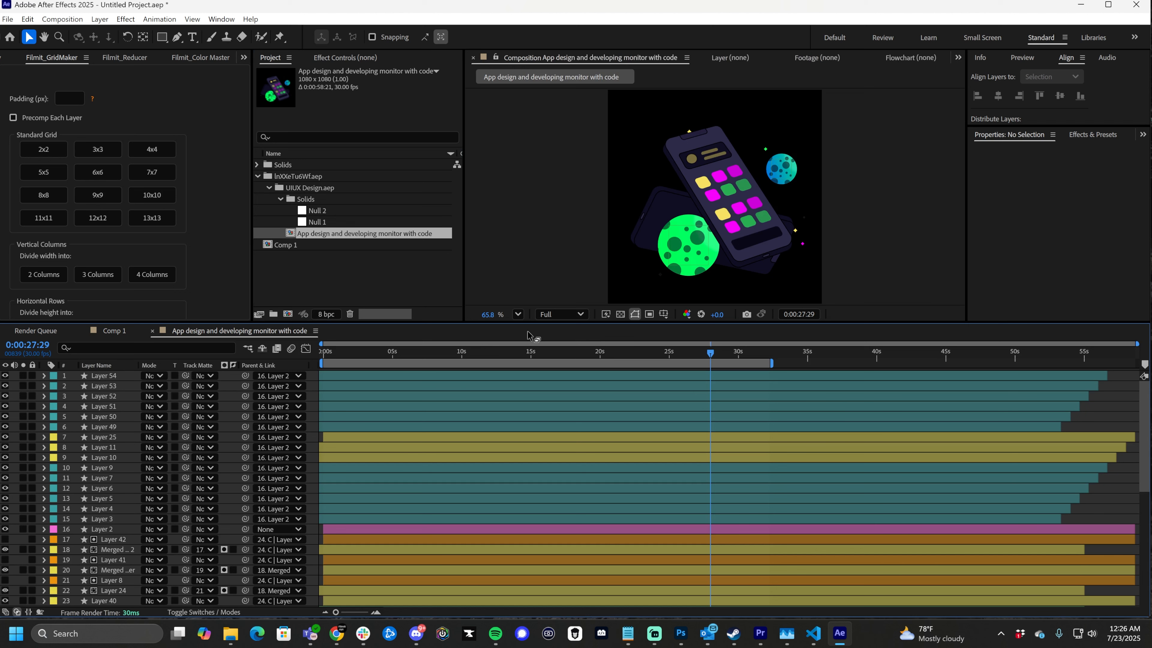
- Enlarge the composition preview, play the phone animation from the start, and scrub ahead to 0:00:20:27
drag(511, 427, 508, 443)
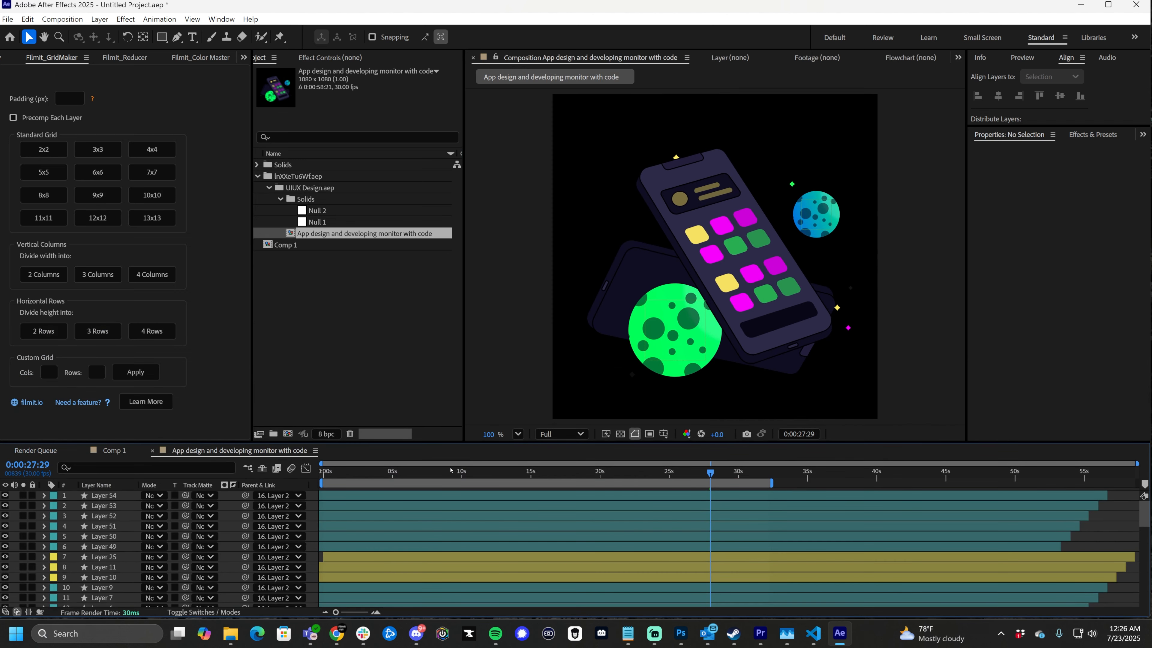
drag(399, 473, 299, 492)
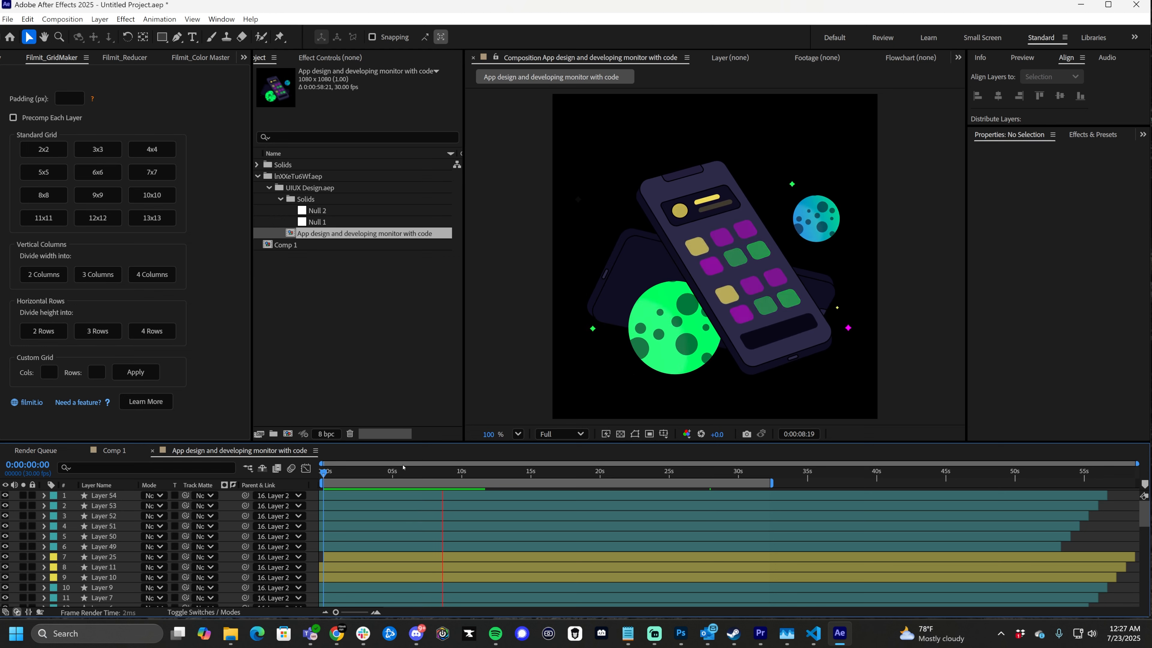
drag(430, 477, 630, 522)
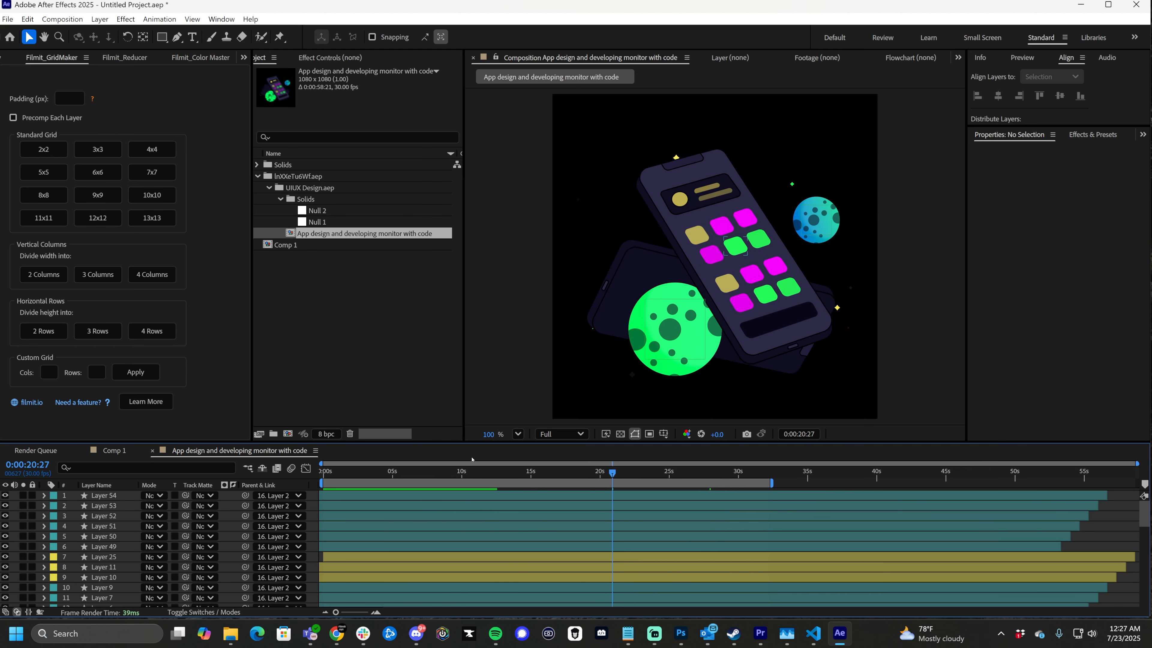
key(alt+Tab)
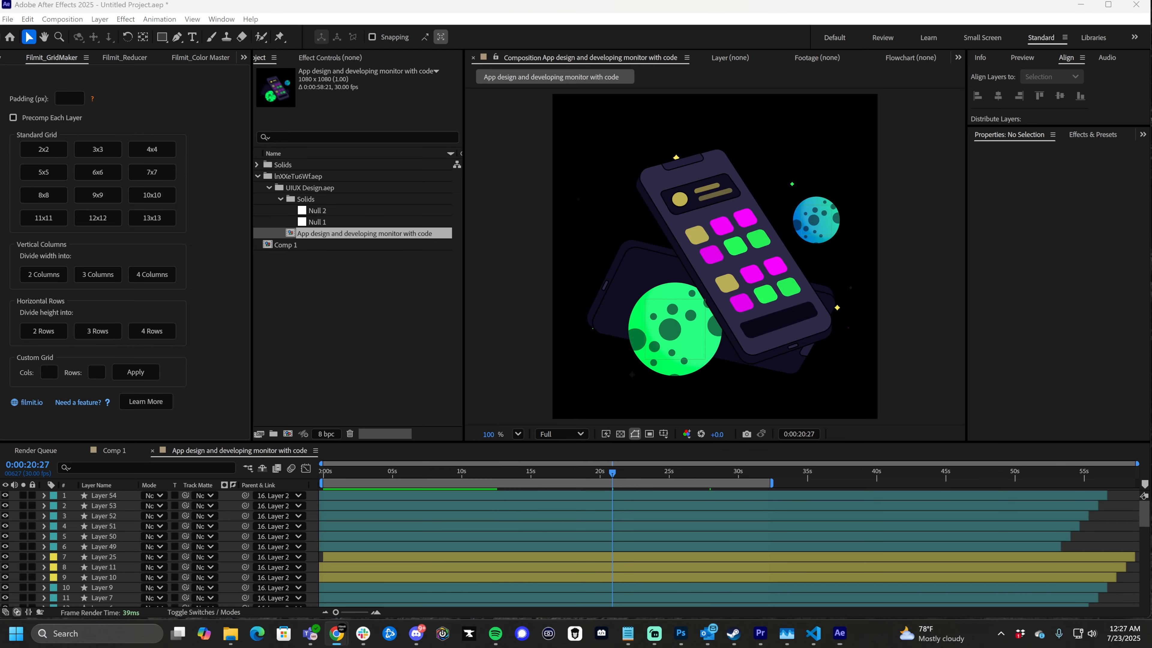
- Enlarge the timeline to examine the composition's full layer stack, and select Layer 16
drag(606, 439, 611, 59)
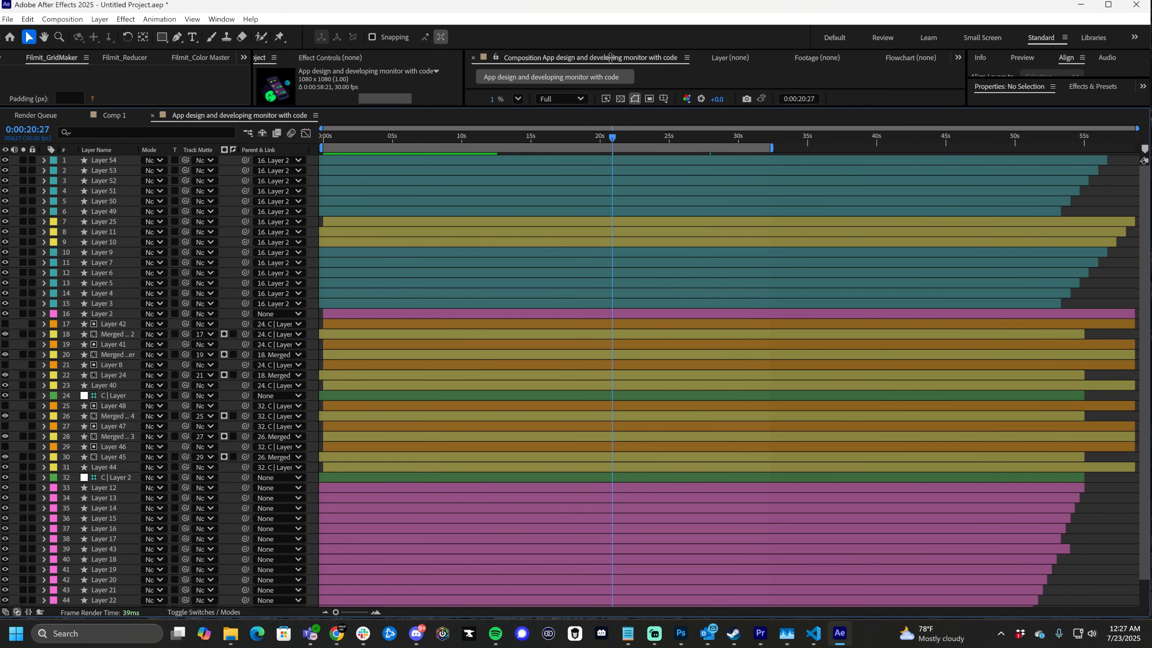
click(438, 377)
click(483, 529)
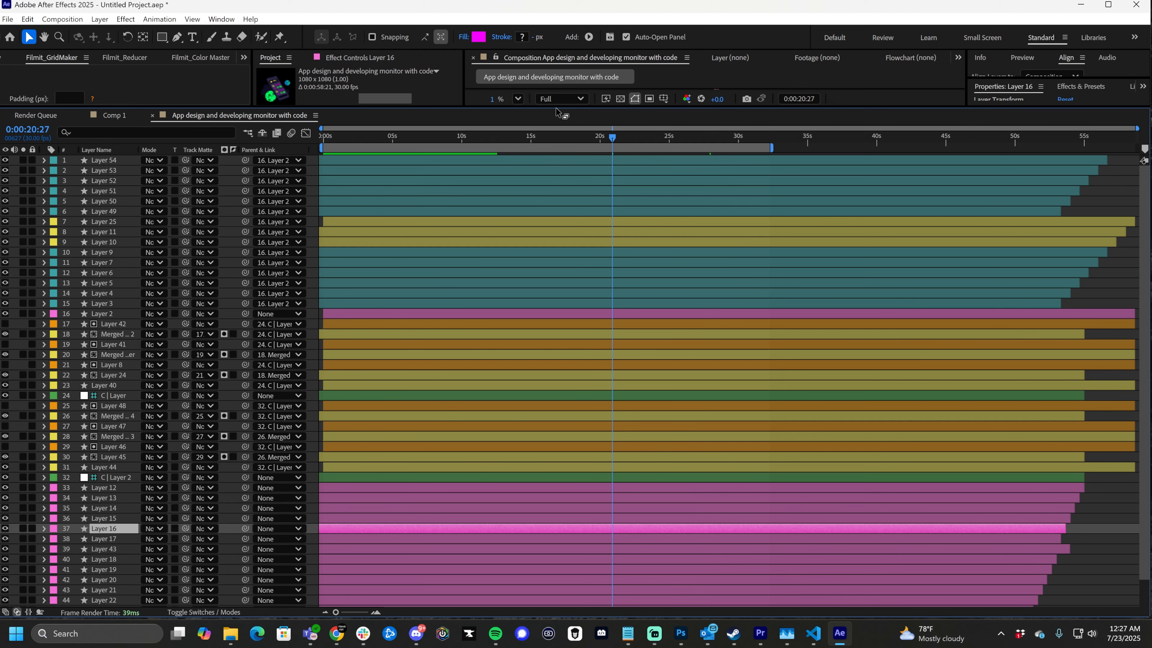
- Bring back the composition preview, try an F4F4F4 fill on the magenta app icon of Layer 51, and undo it
drag(551, 107, 542, 439)
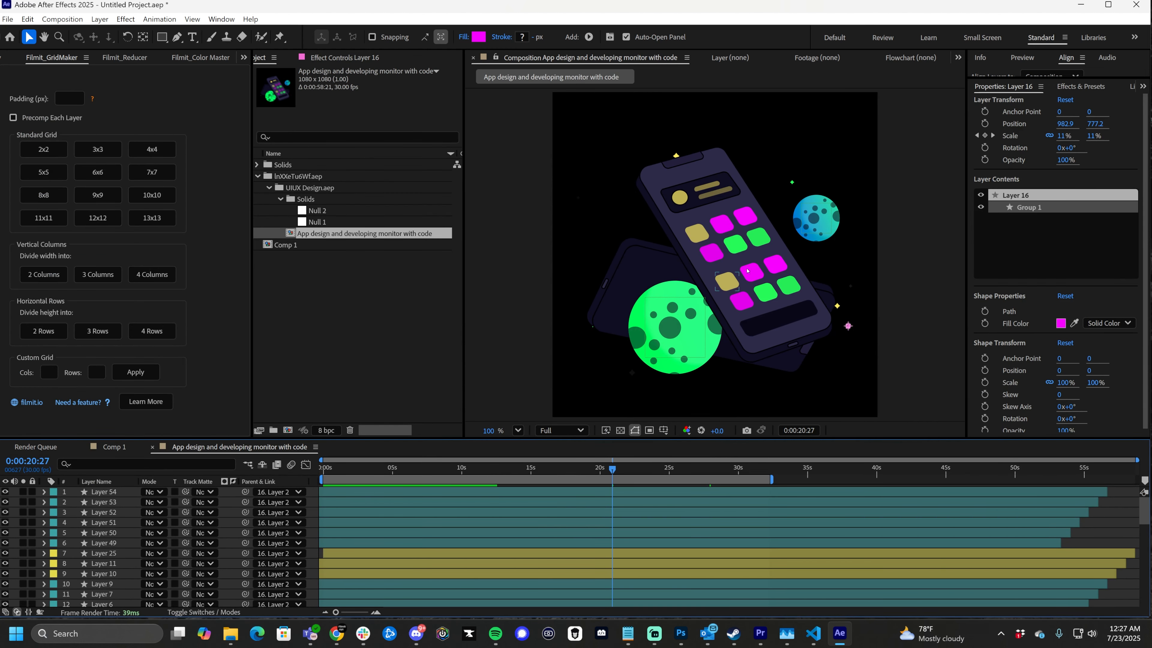
click(726, 222)
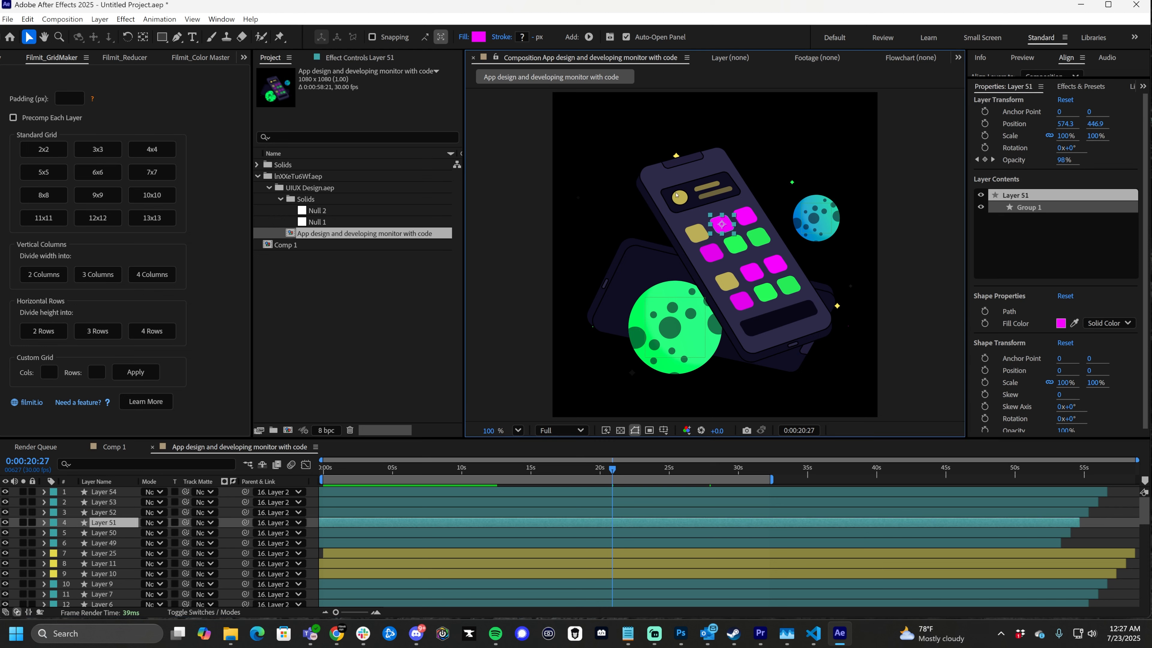
click(482, 36)
mouse_move(555, 272)
mouse_down()
mouse_move(543, 261)
mouse_move(461, 304)
mouse_move(426, 244)
mouse_up()
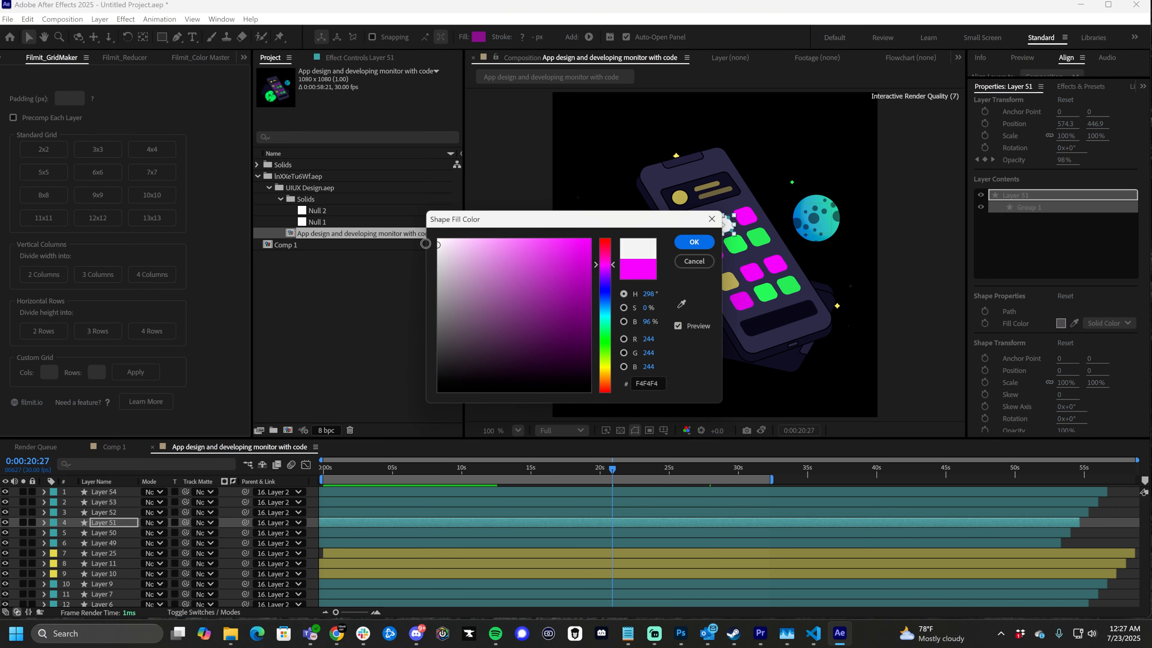
click(695, 242)
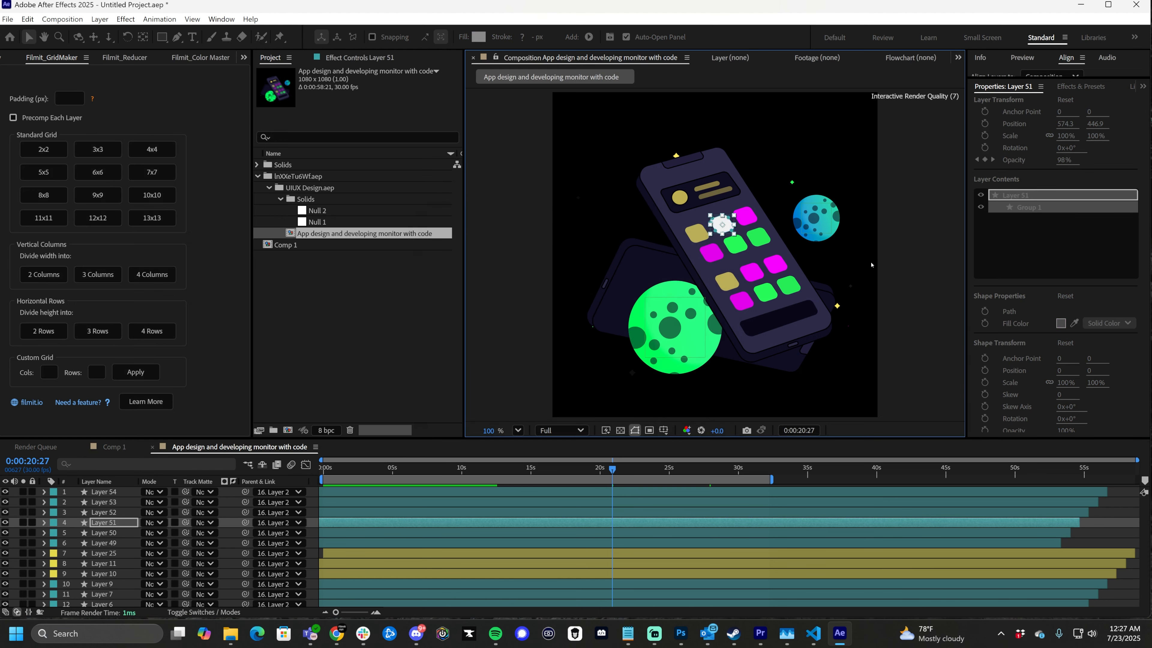
click(918, 242)
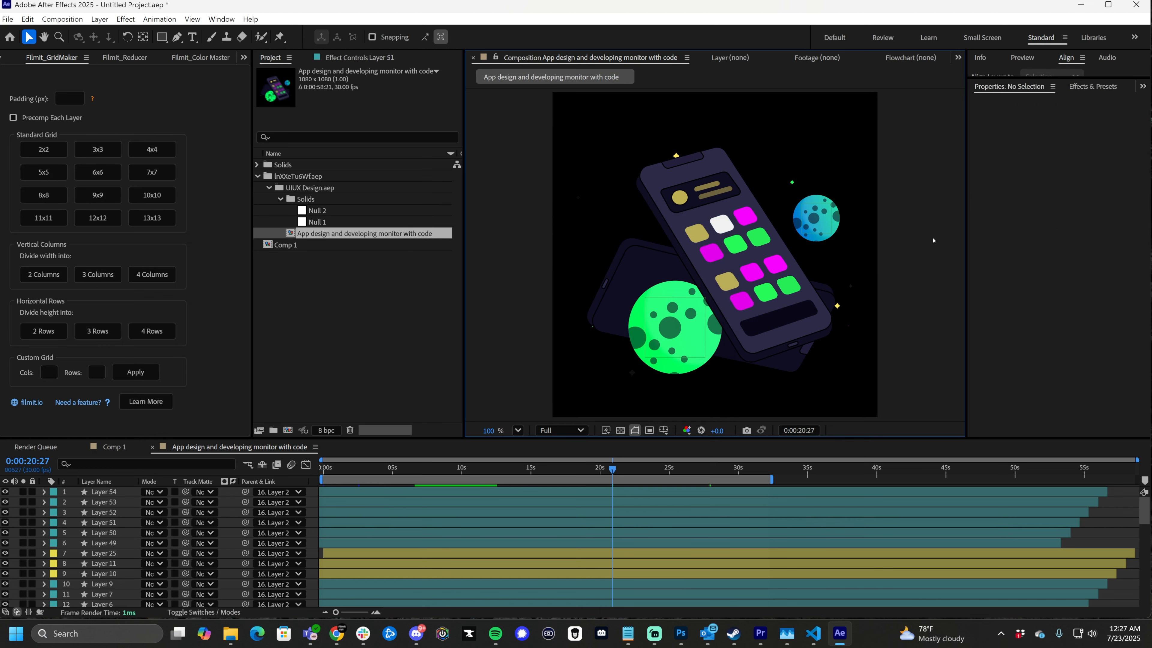
key(ctrl+z)
click(934, 241)
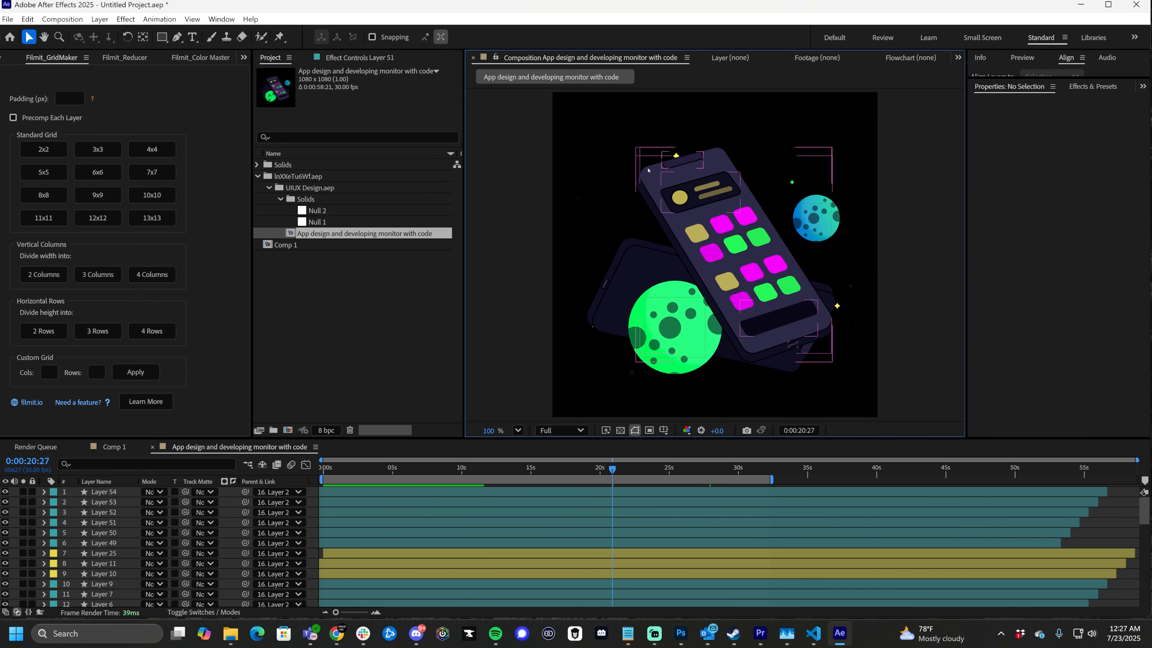
- Try a red stroke on Layer 1, the phone lying behind the upright one, and undo the change
click(625, 255)
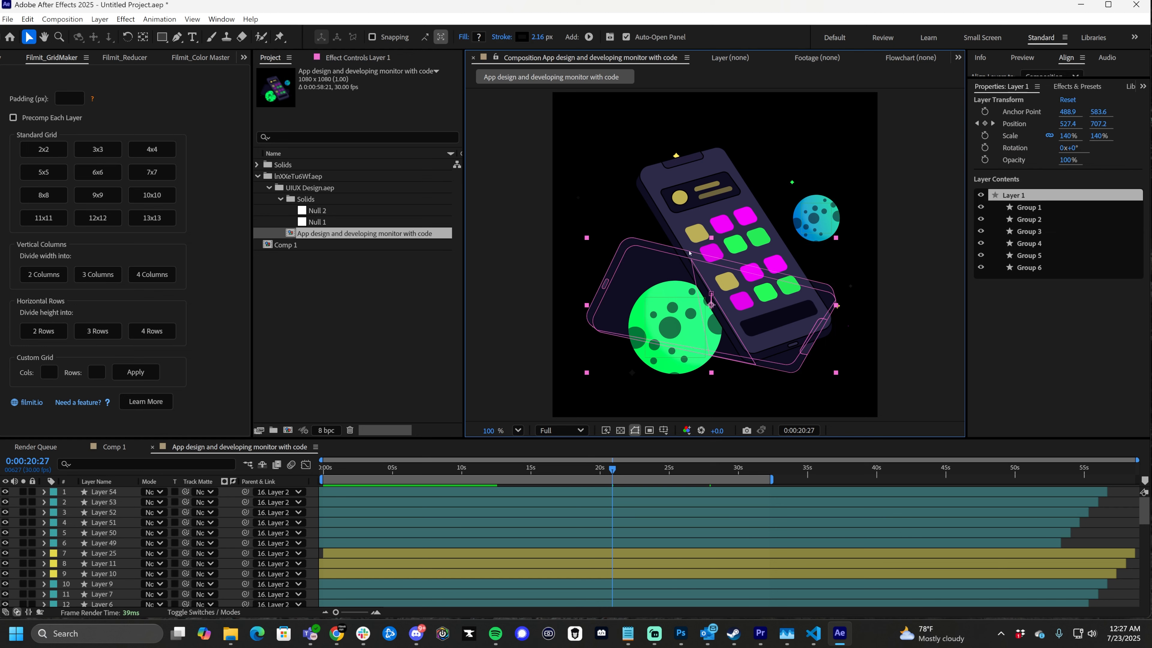
click(522, 37)
click(695, 241)
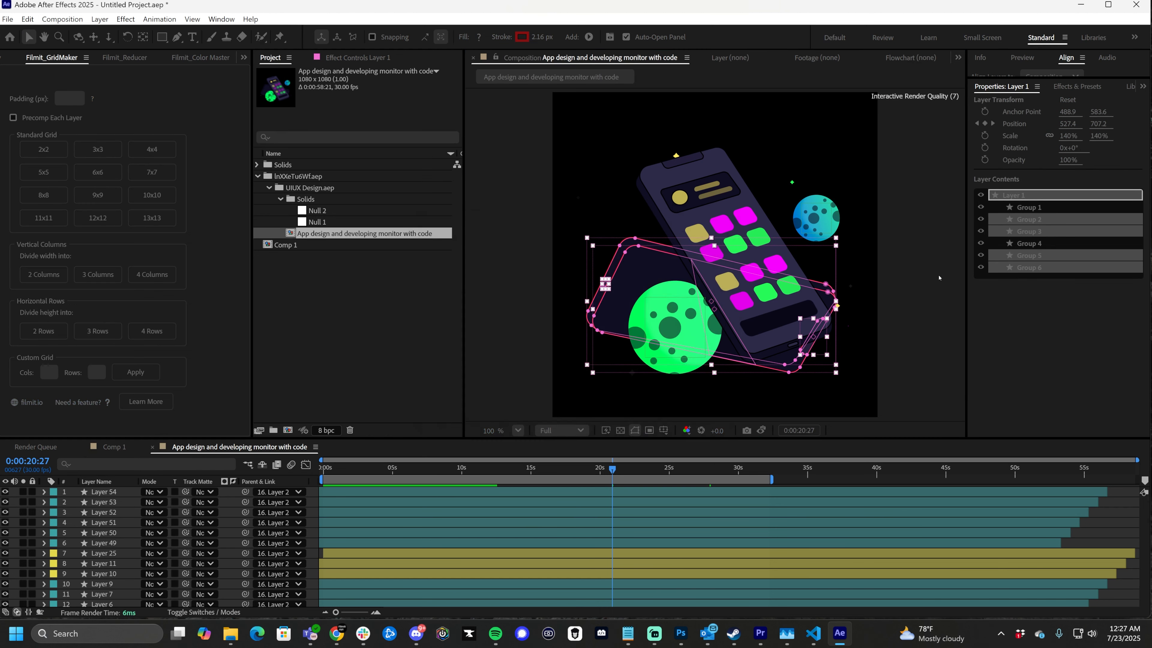
click(840, 232)
key(ctrl+z)
key(ctrl+z)
key(ctrl+z)
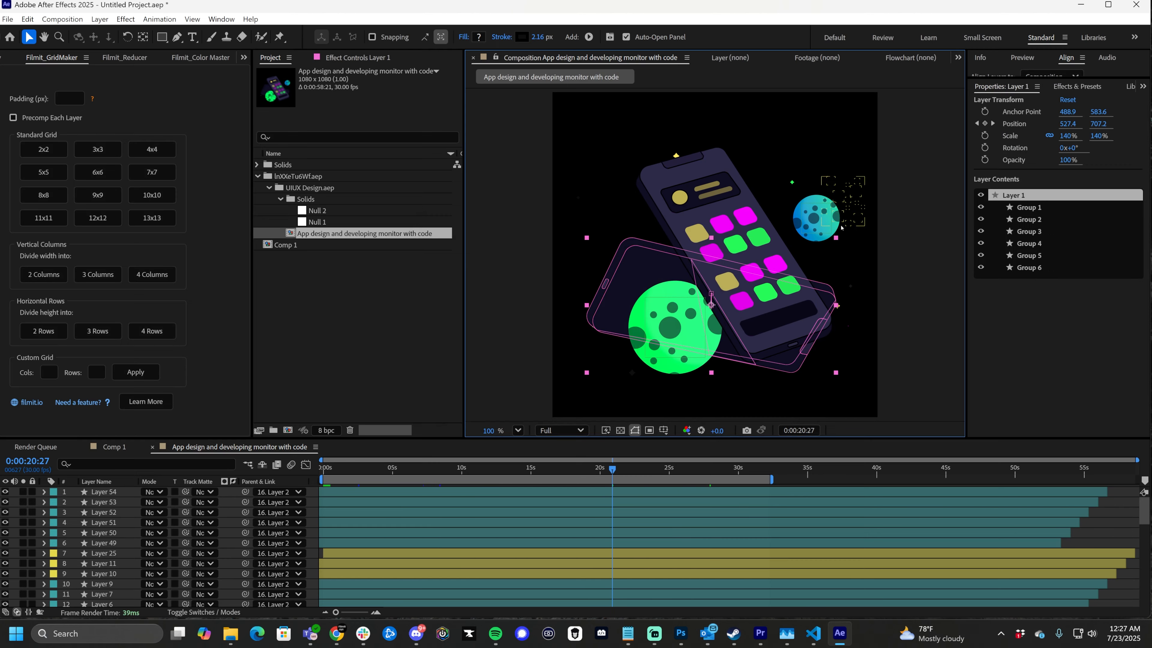
- Build the Color Master for the phone composition with the Filmit_Color Master script, and dismiss its messages
drag(419, 438, 484, 443)
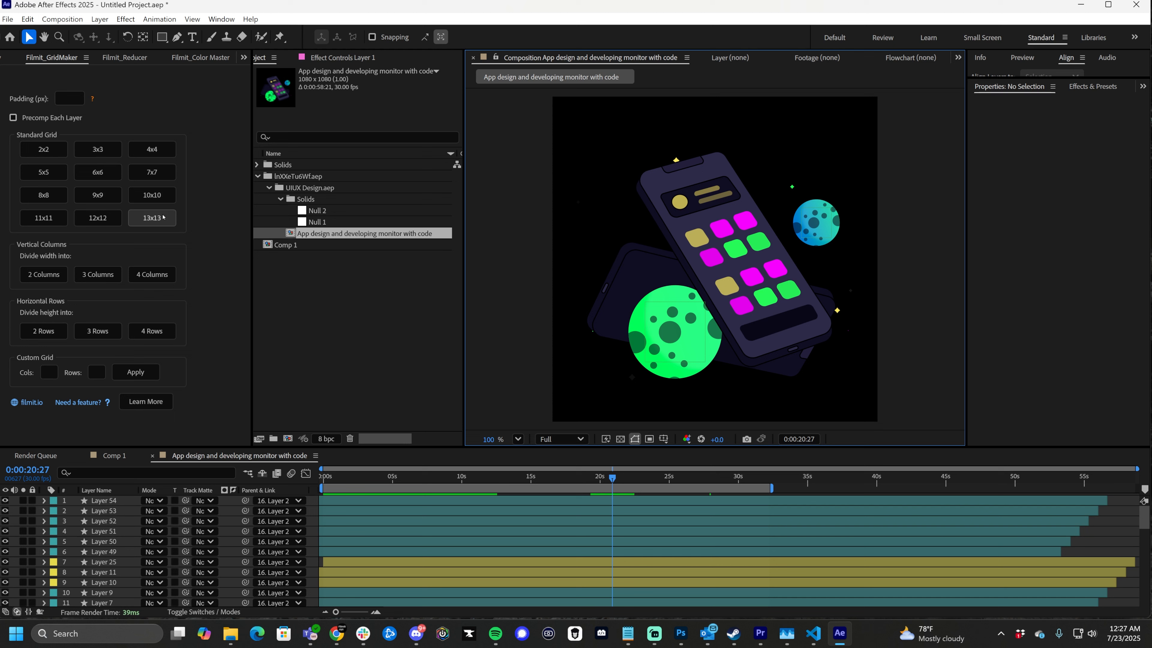
click(338, 291)
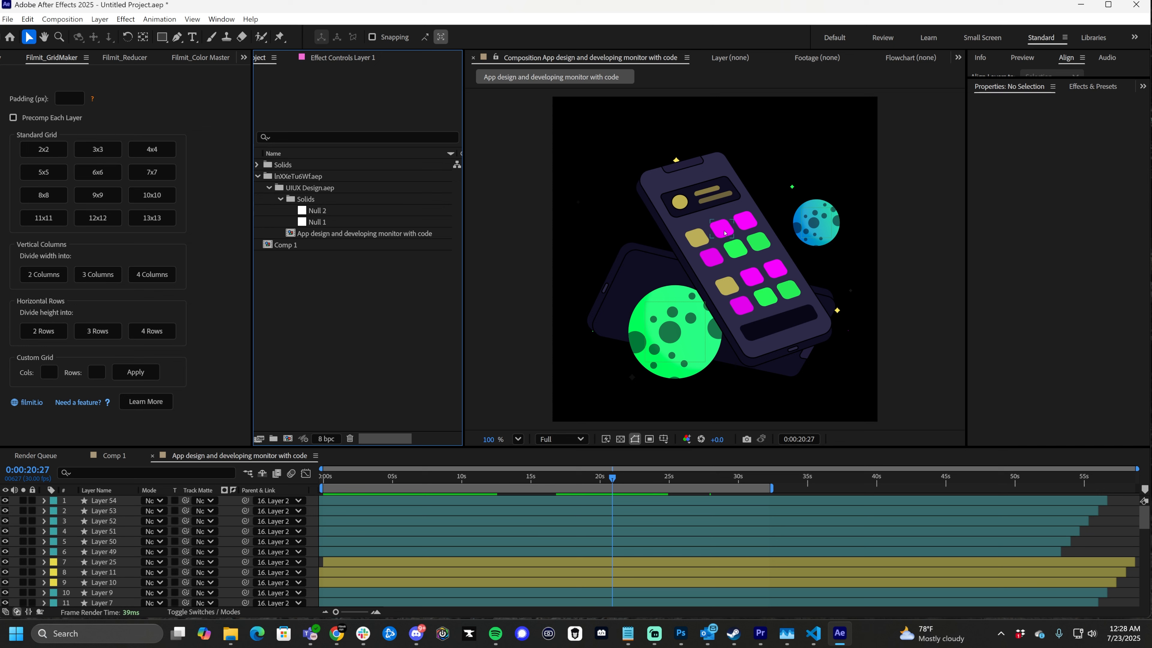
click(259, 176)
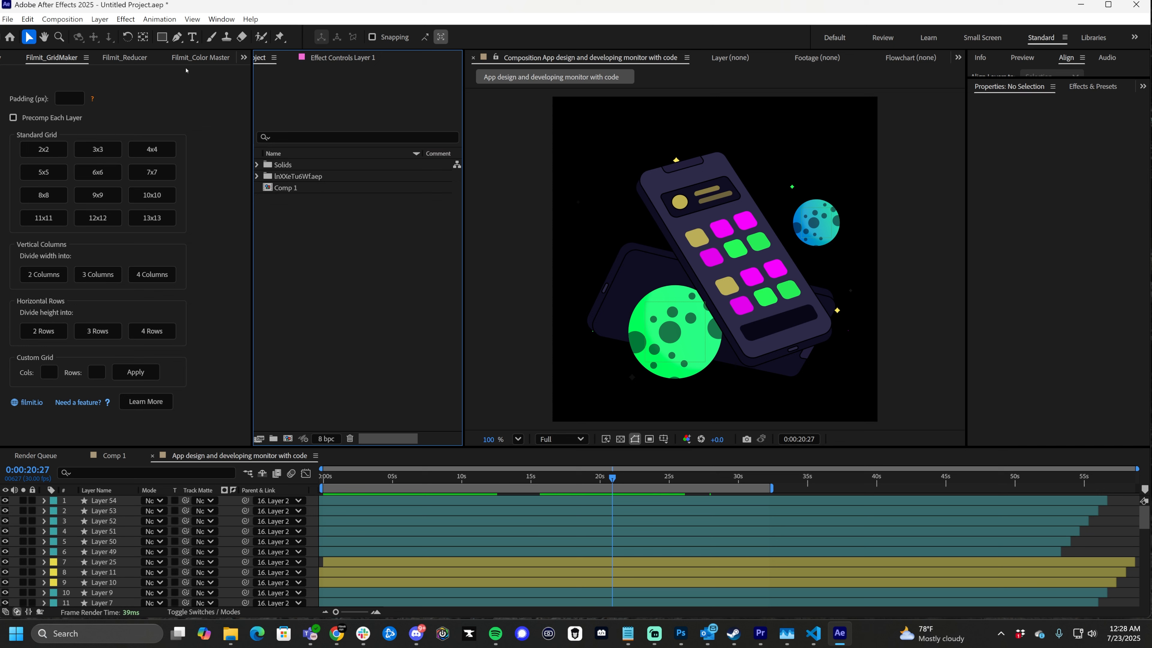
click(200, 57)
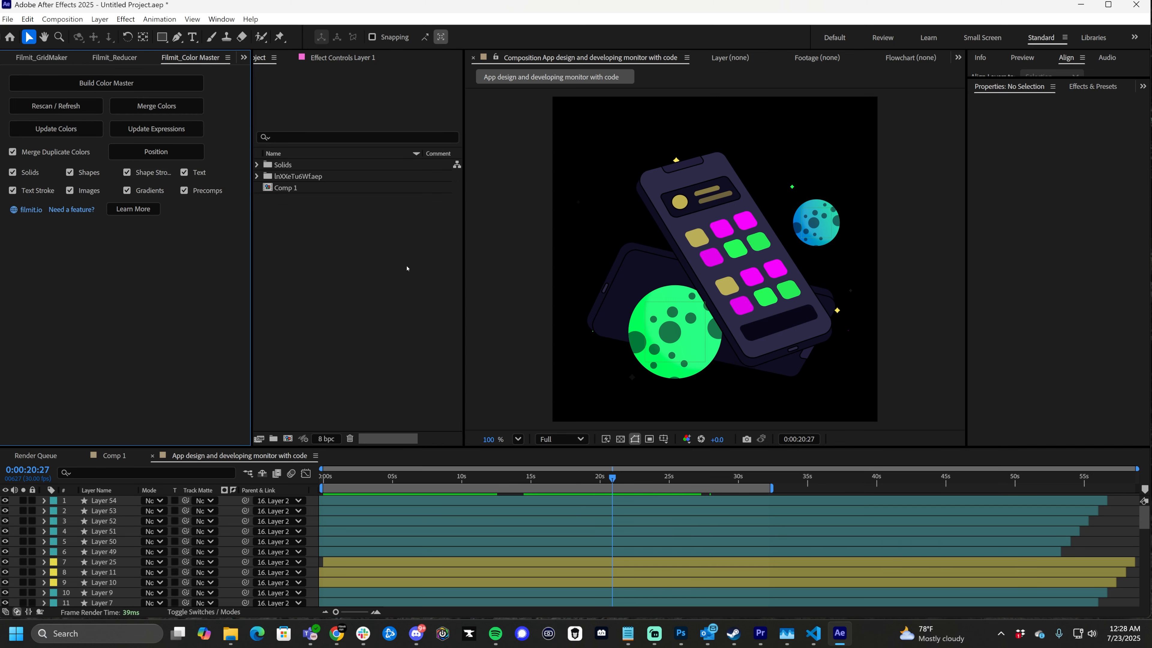
click(102, 83)
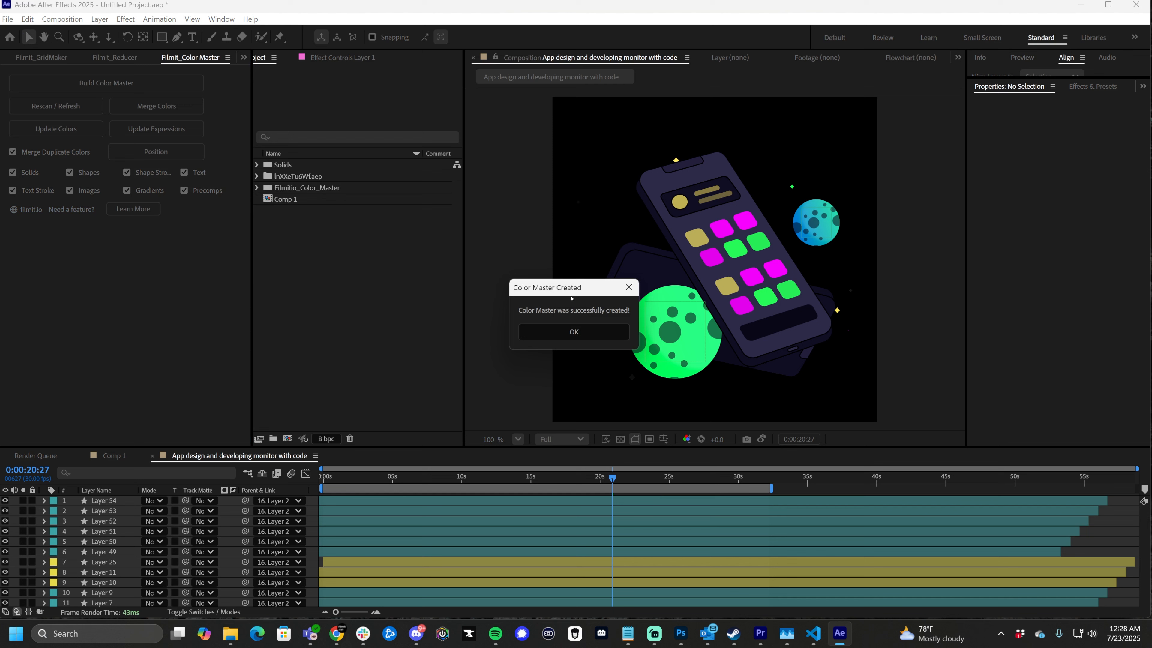
drag(572, 292, 344, 287)
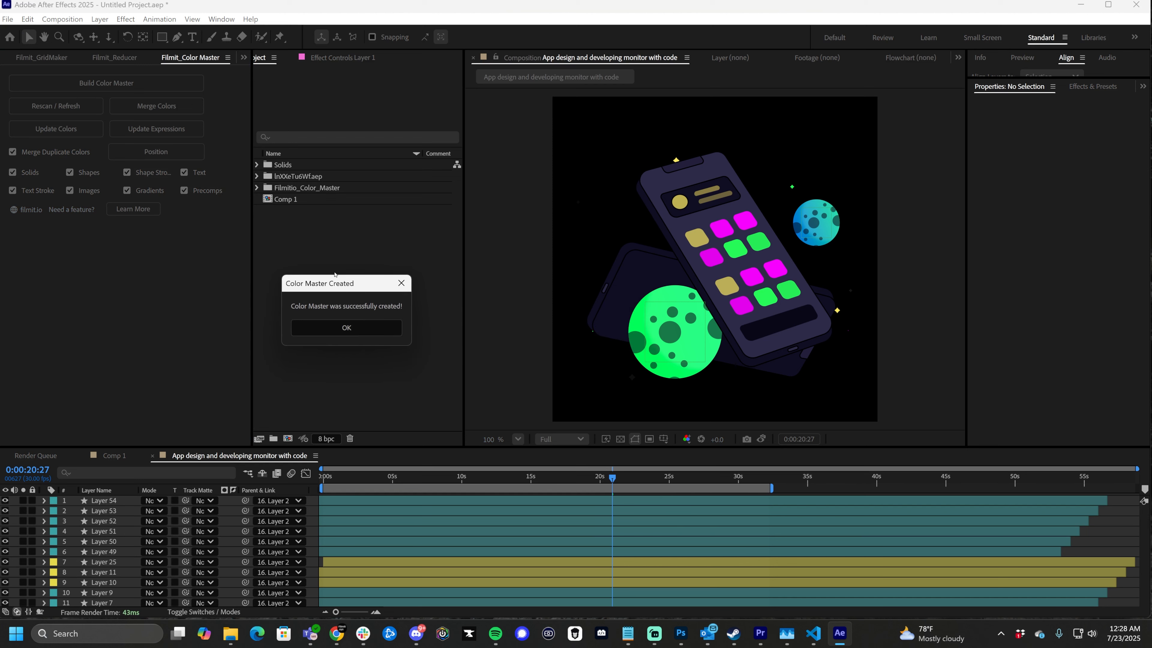
click(347, 327)
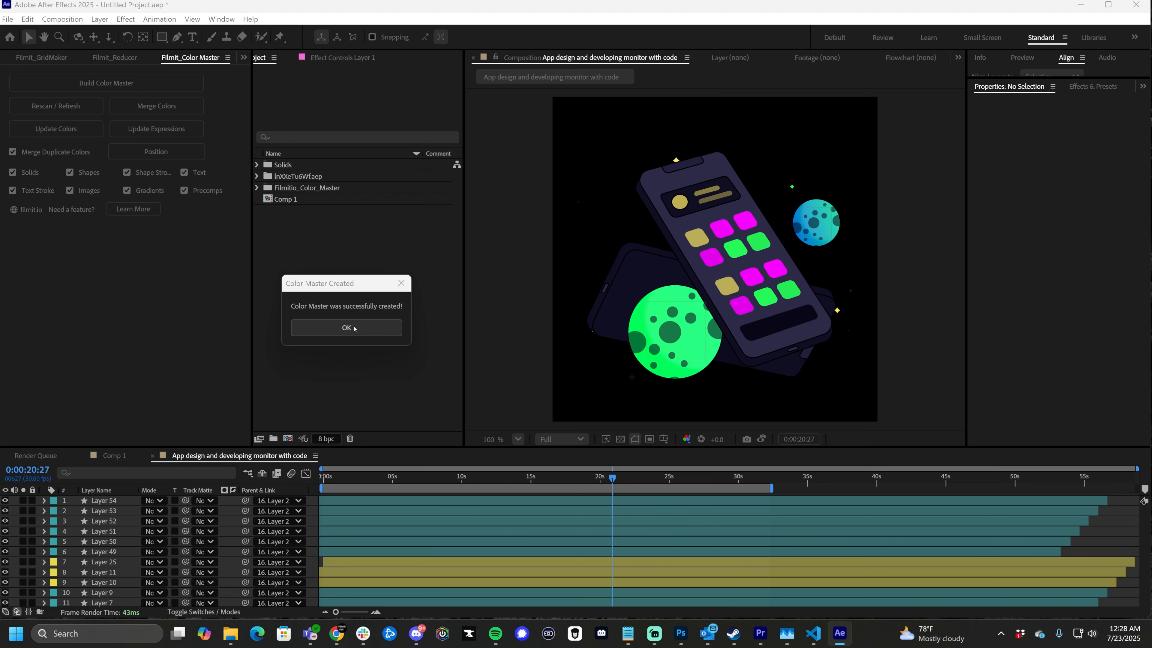
drag(948, 523, 295, 246)
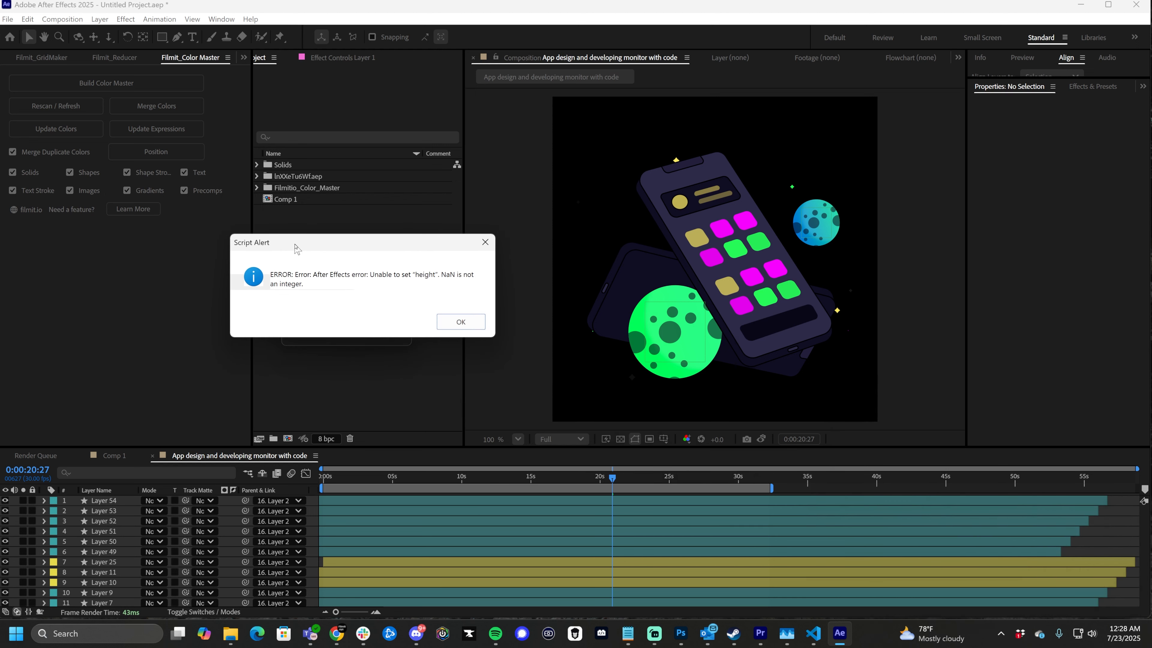
click(459, 323)
drag(1072, 529, 355, 257)
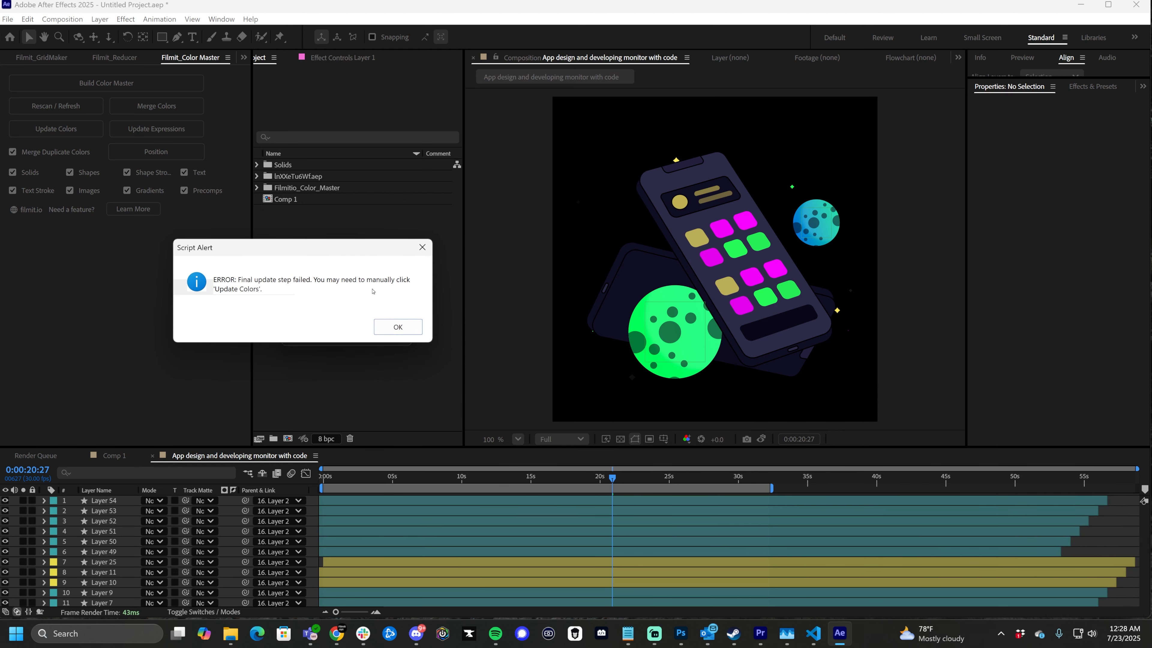
click(398, 327)
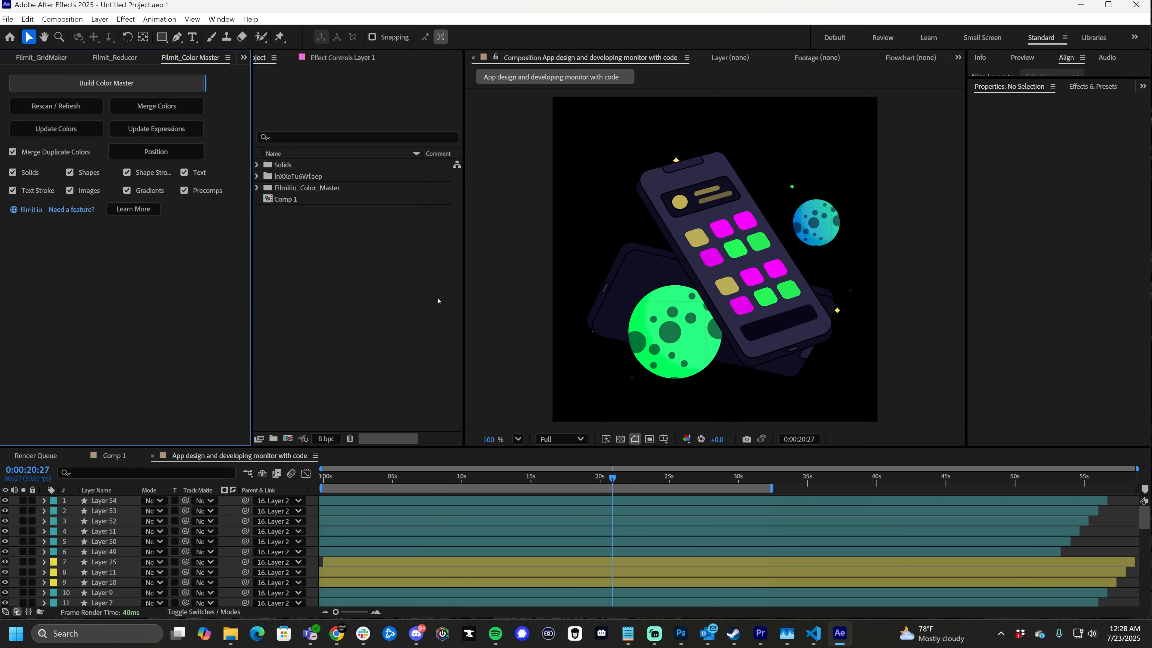
- Expand the Filmitio_Color_Master folder, open its Filmitio_Color_Master composition, and look closely at the shape stroke swatches
click(309, 187)
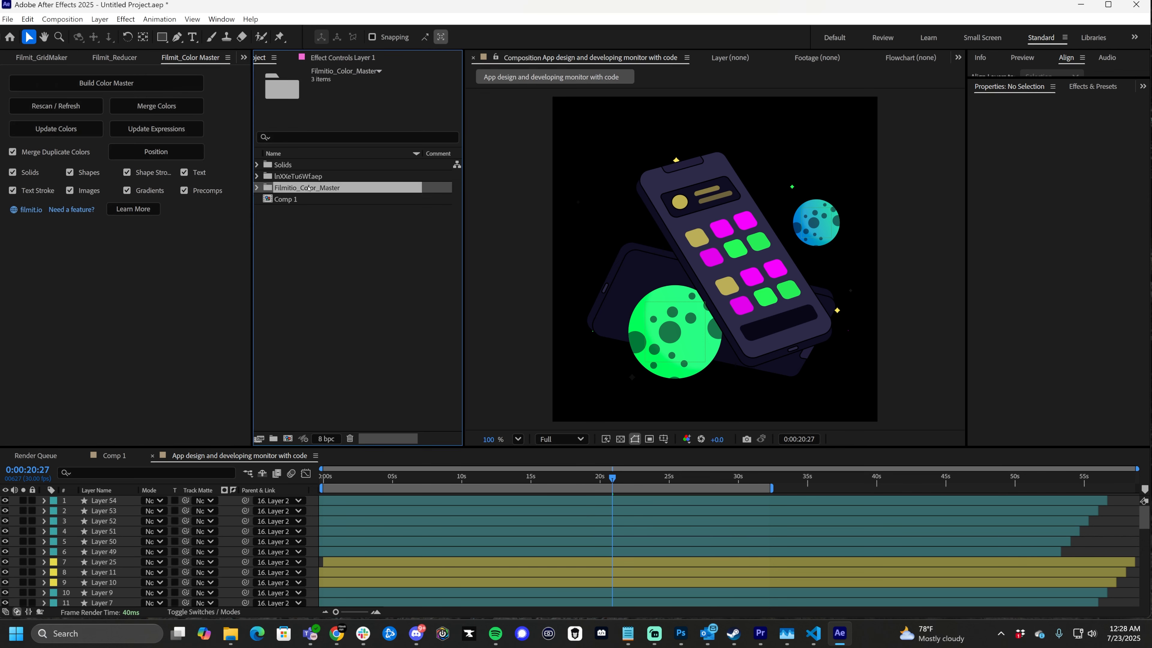
click(257, 188)
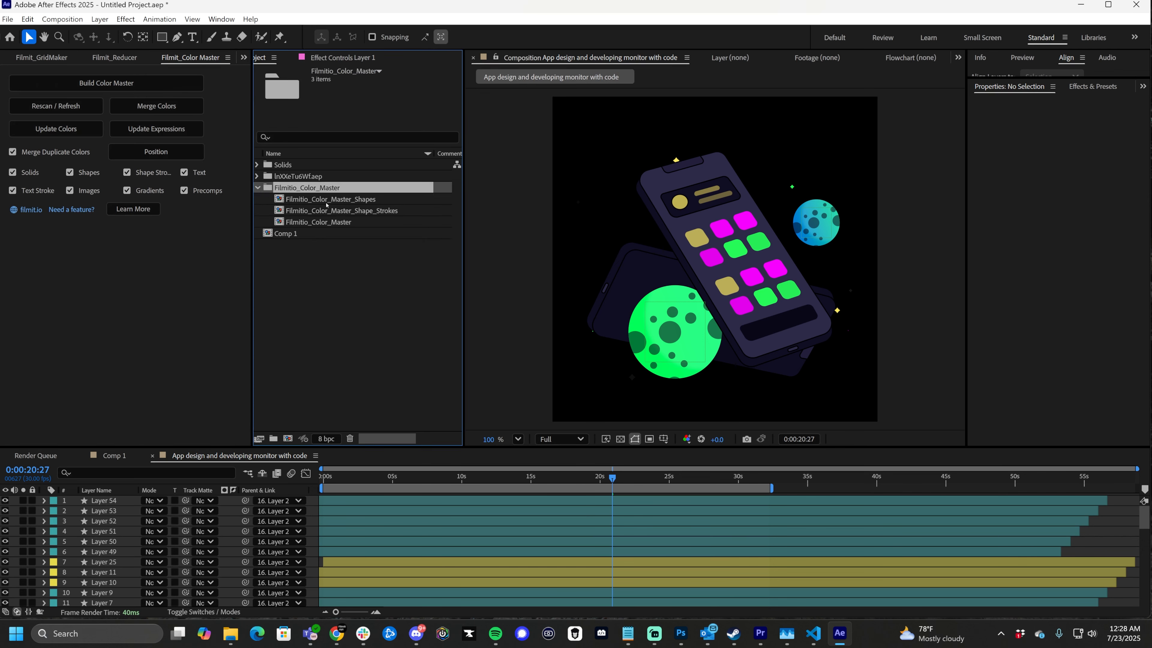
click(333, 222)
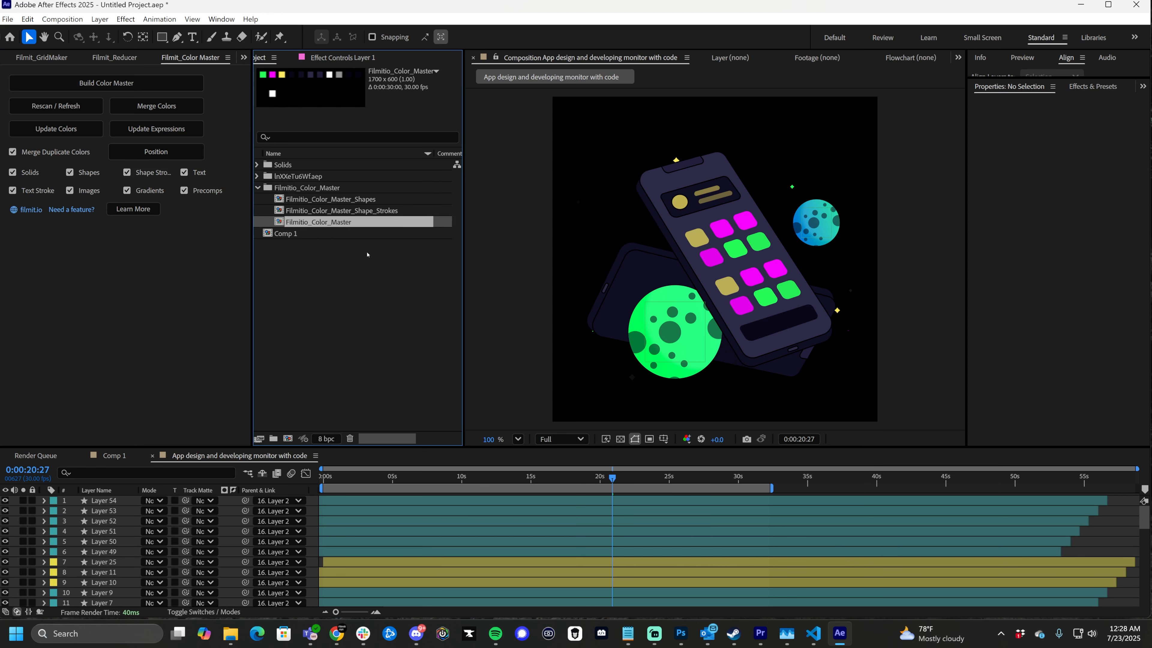
double_click(344, 221)
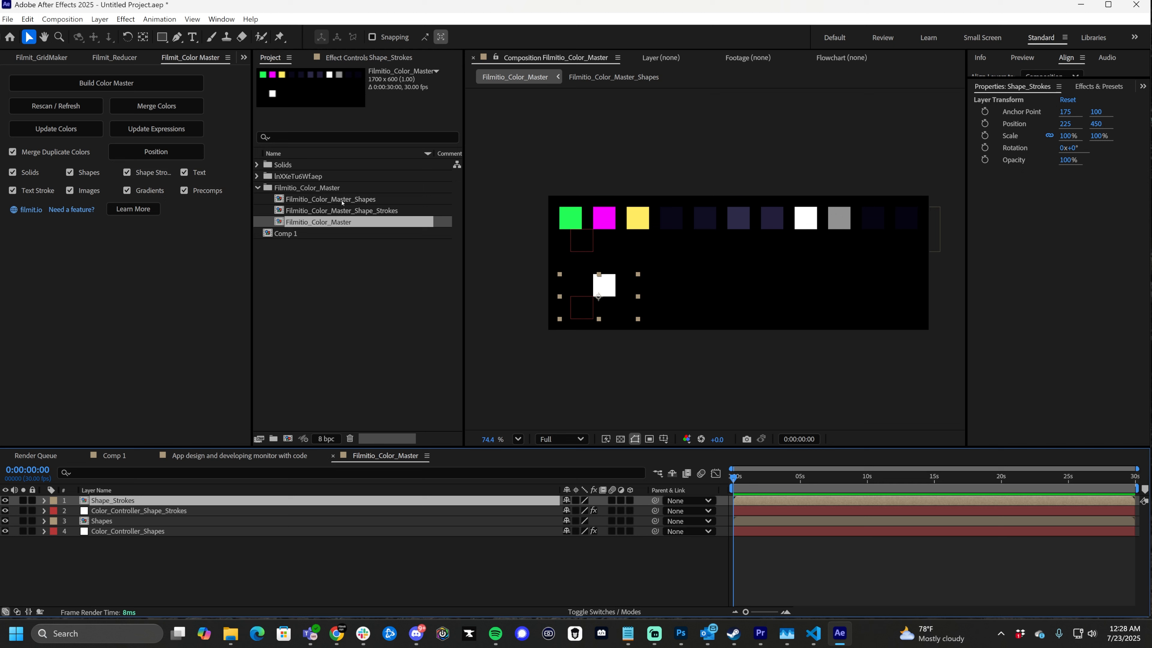
click(360, 208)
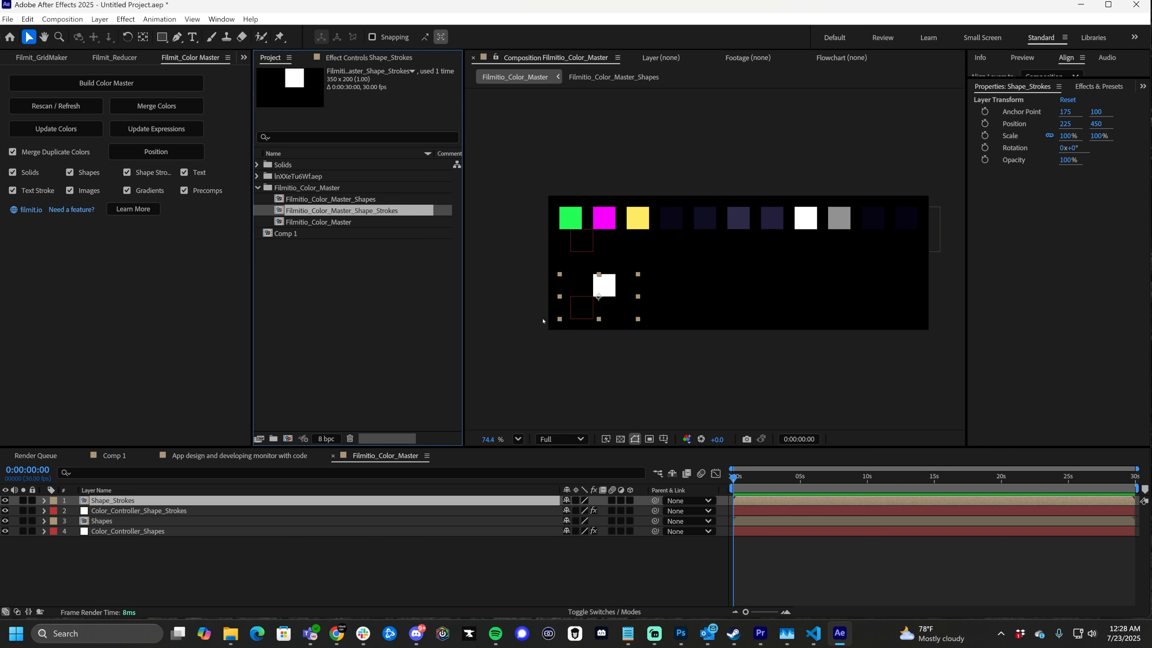
scroll(601, 302, up, 3)
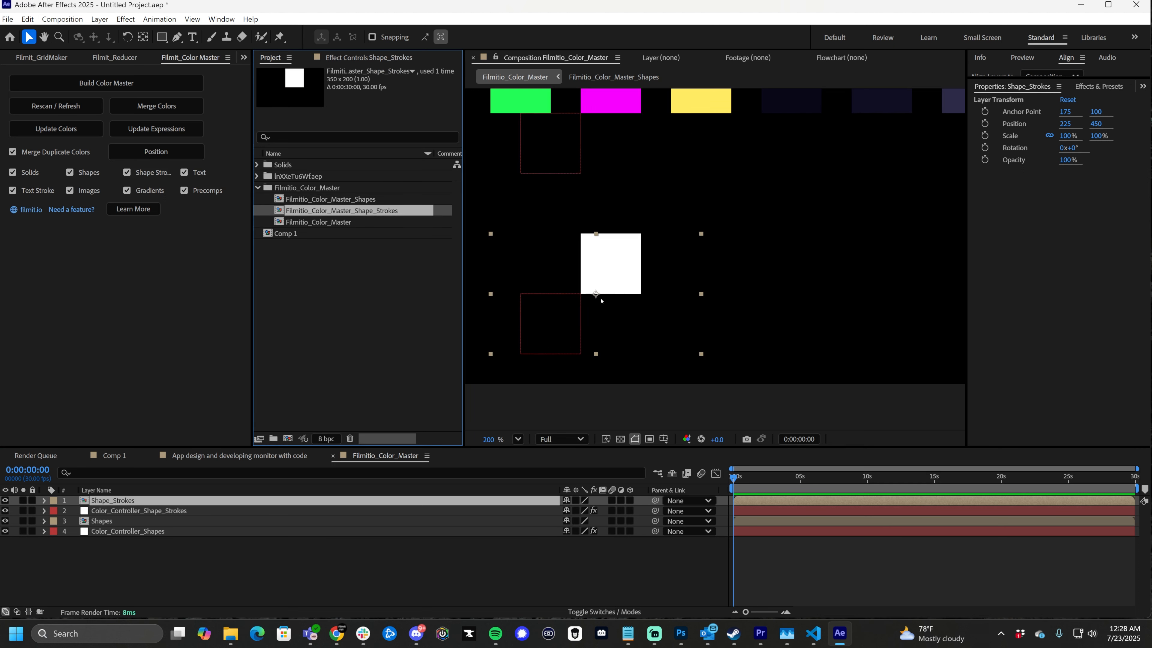
- Set the black color control on Color_Controller_Shape_Strokes to purple B400FF, and check the outlines in the phone composition
click(177, 511)
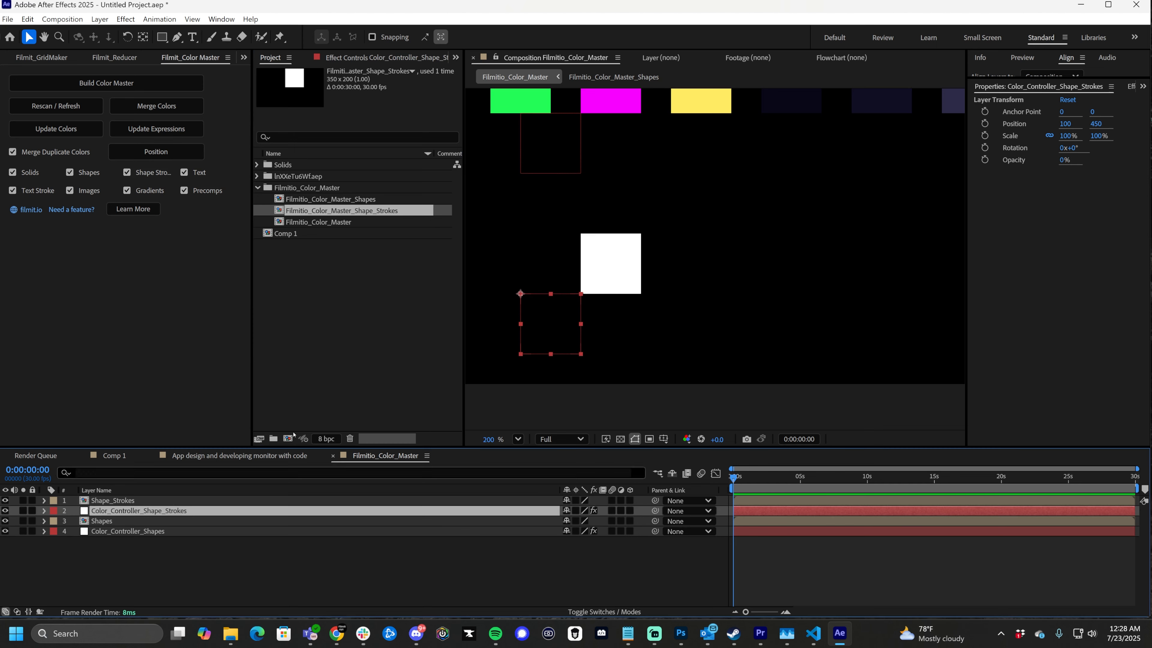
scroll(627, 274, down, 1)
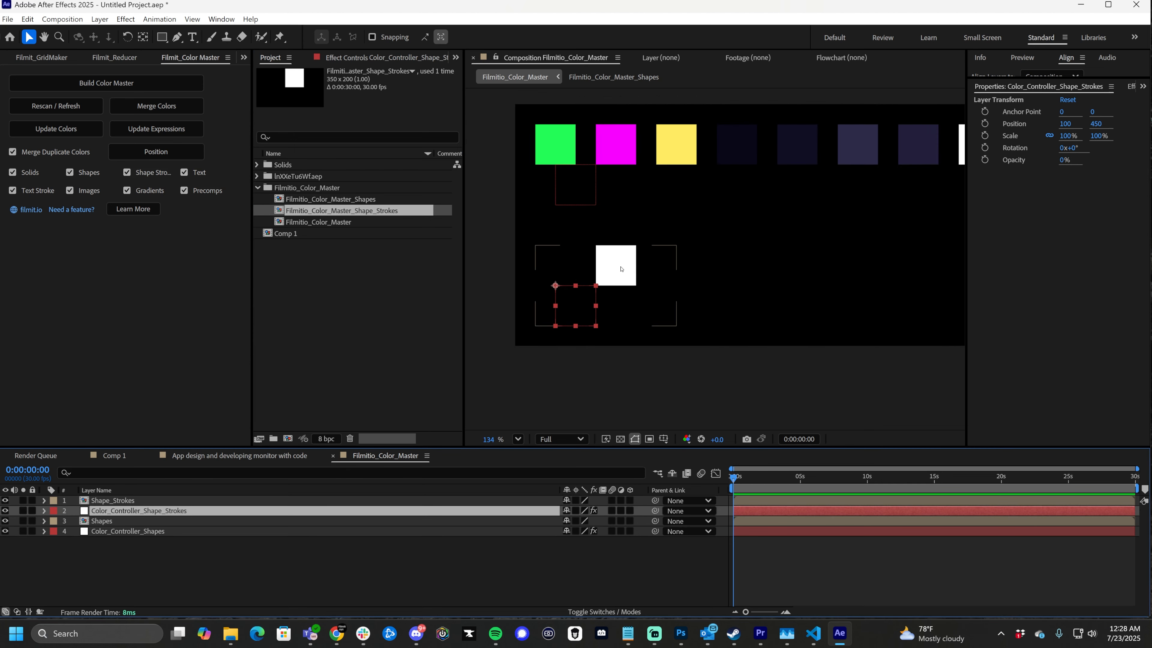
scroll(626, 258, down, 1)
click(363, 58)
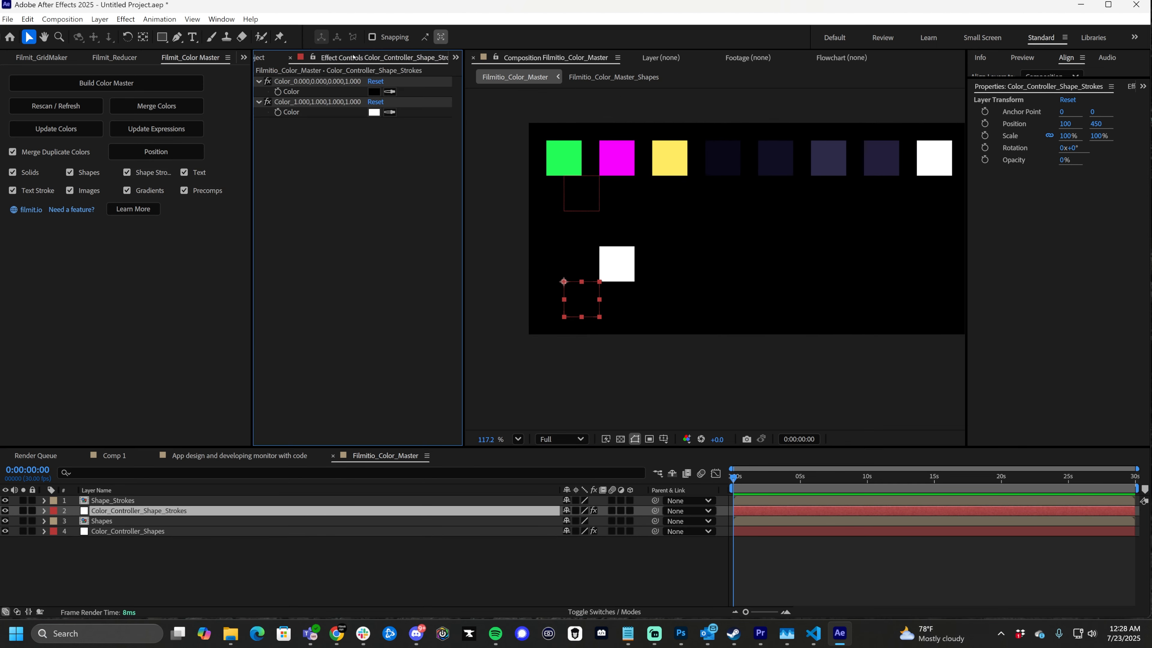
click(374, 91)
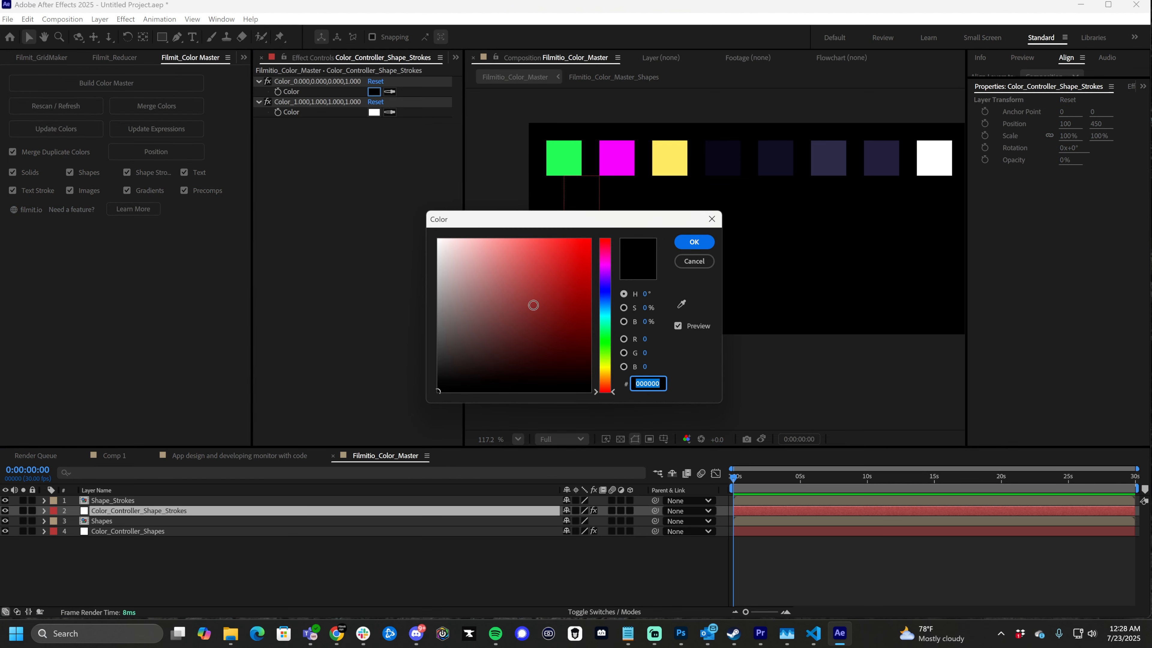
click(605, 272)
click(558, 277)
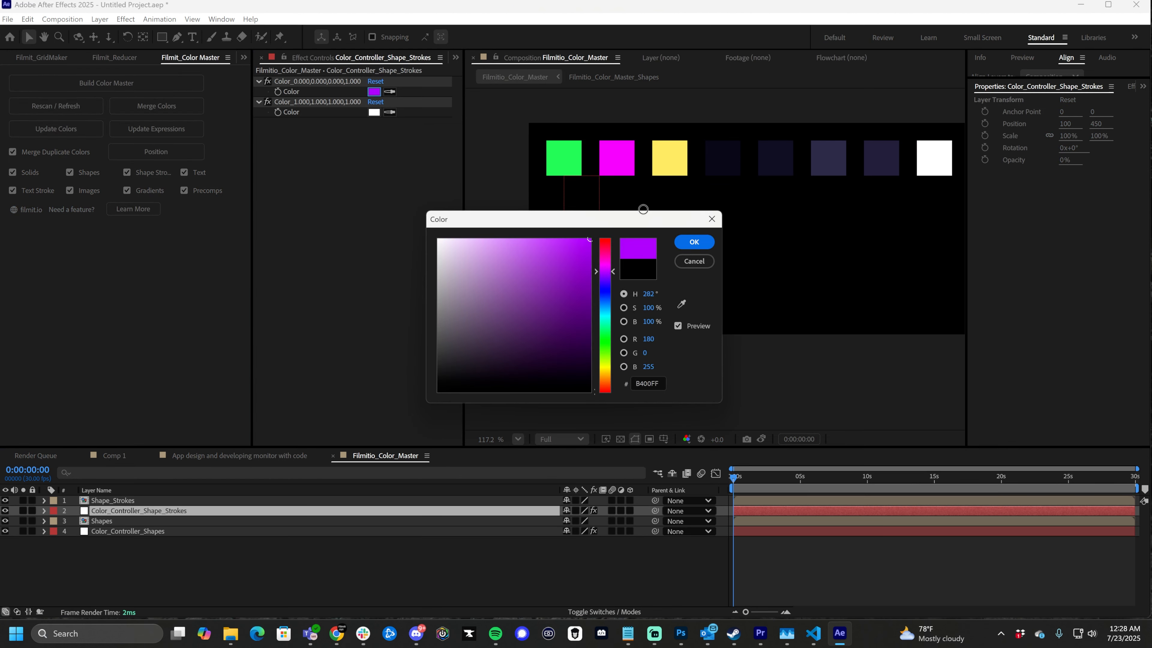
click(694, 242)
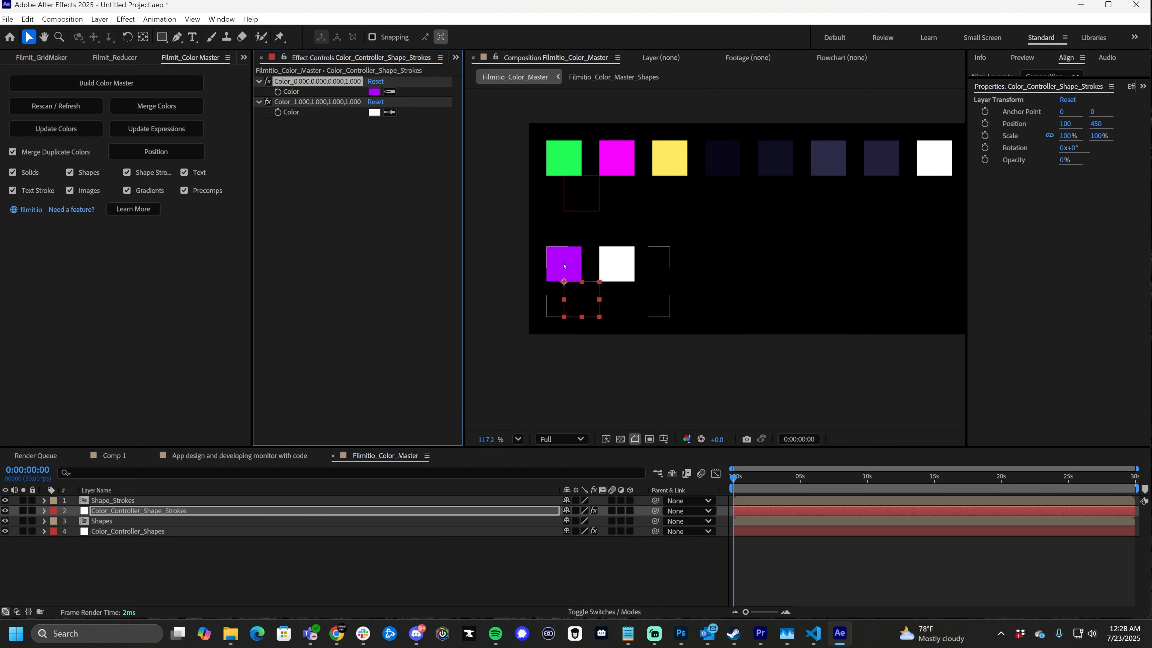
click(195, 455)
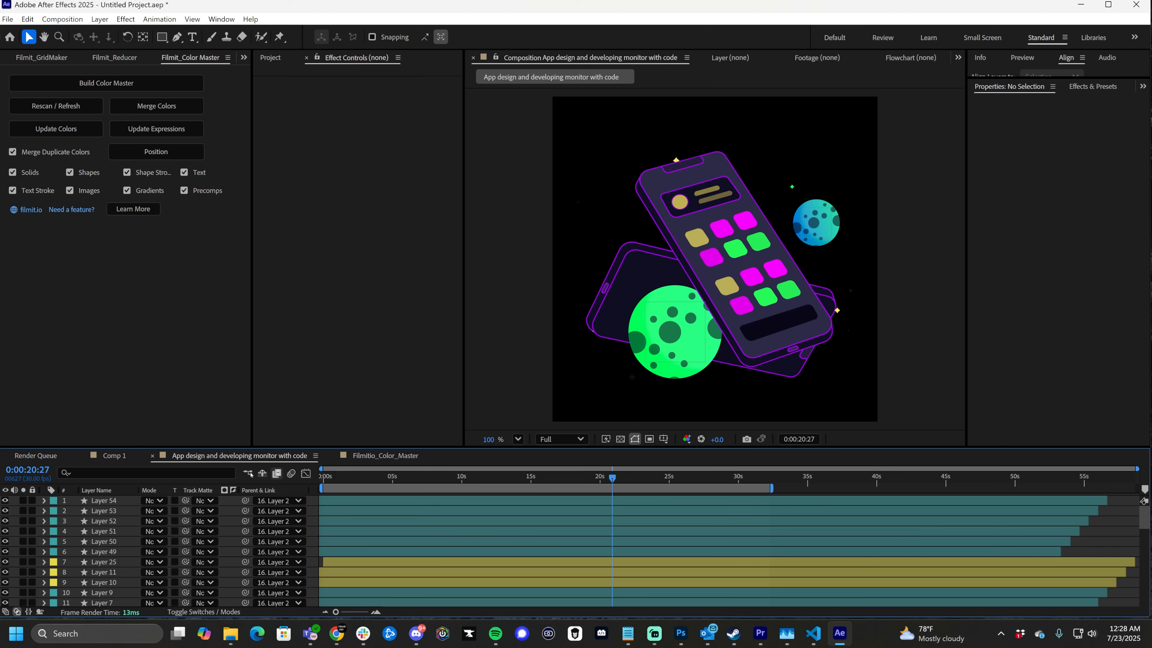
- Lock the effect controls of Color_Controller_Shapes from the Filmitio_Color_Master composition in view, and return to the phone composition
click(385, 456)
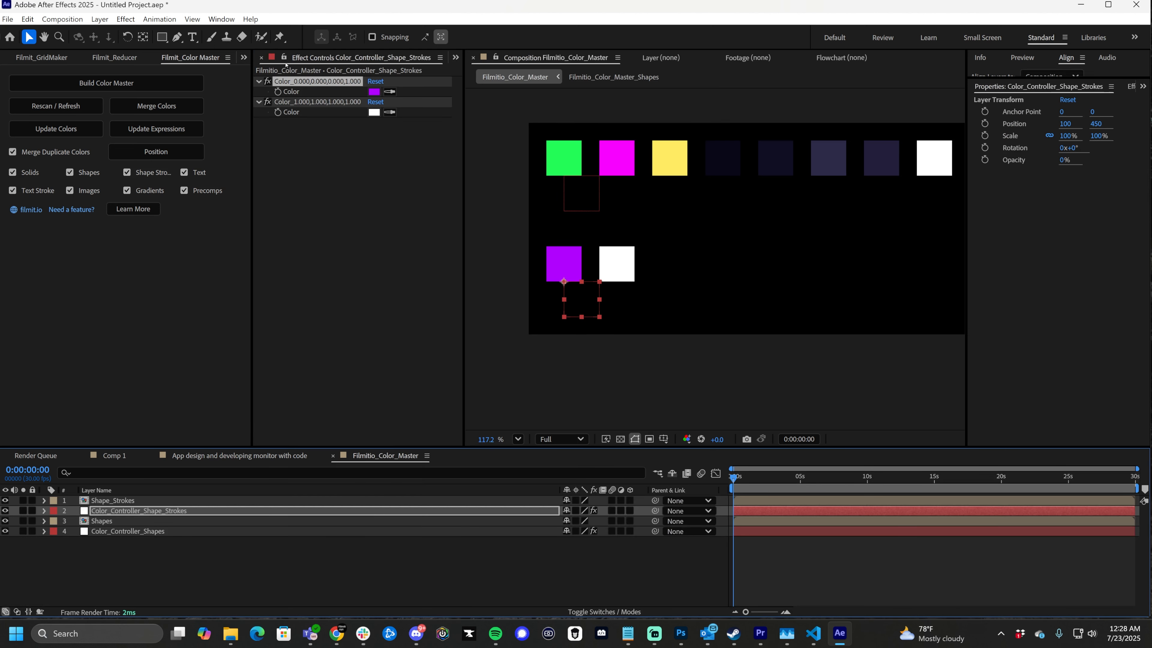
click(142, 532)
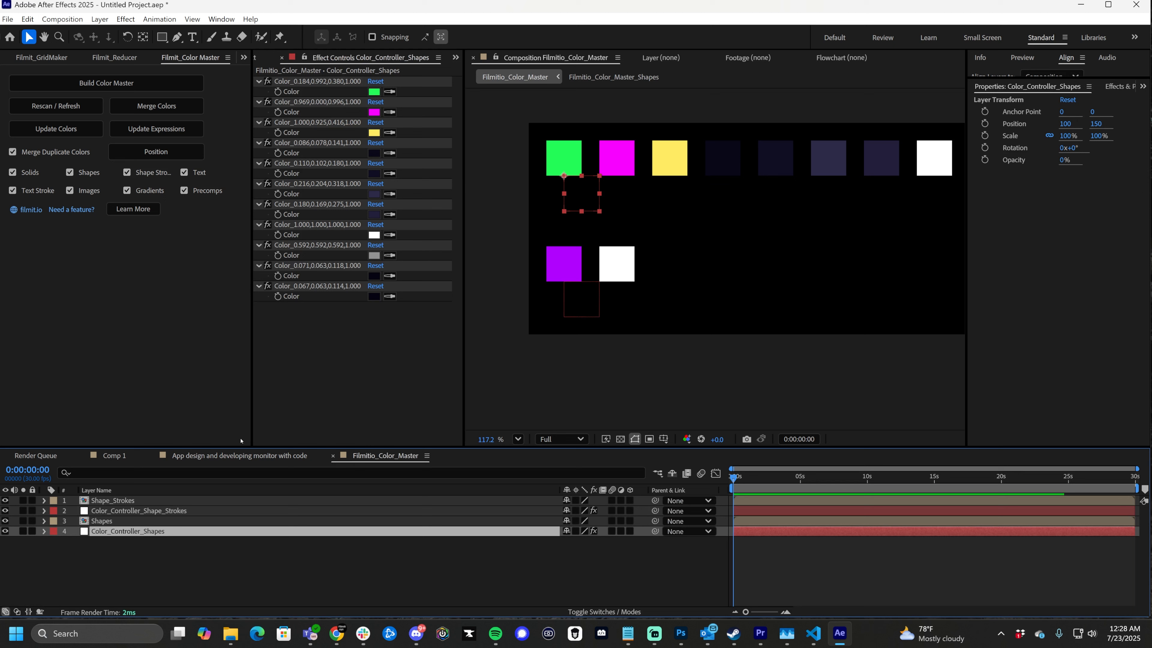
click(304, 58)
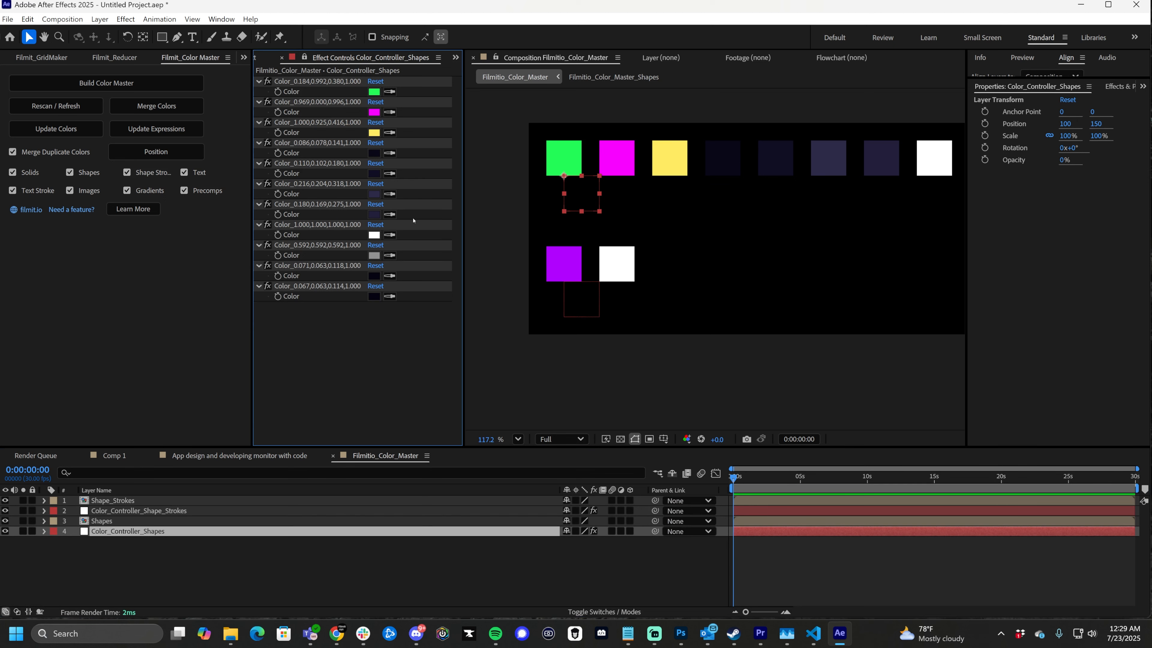
click(274, 458)
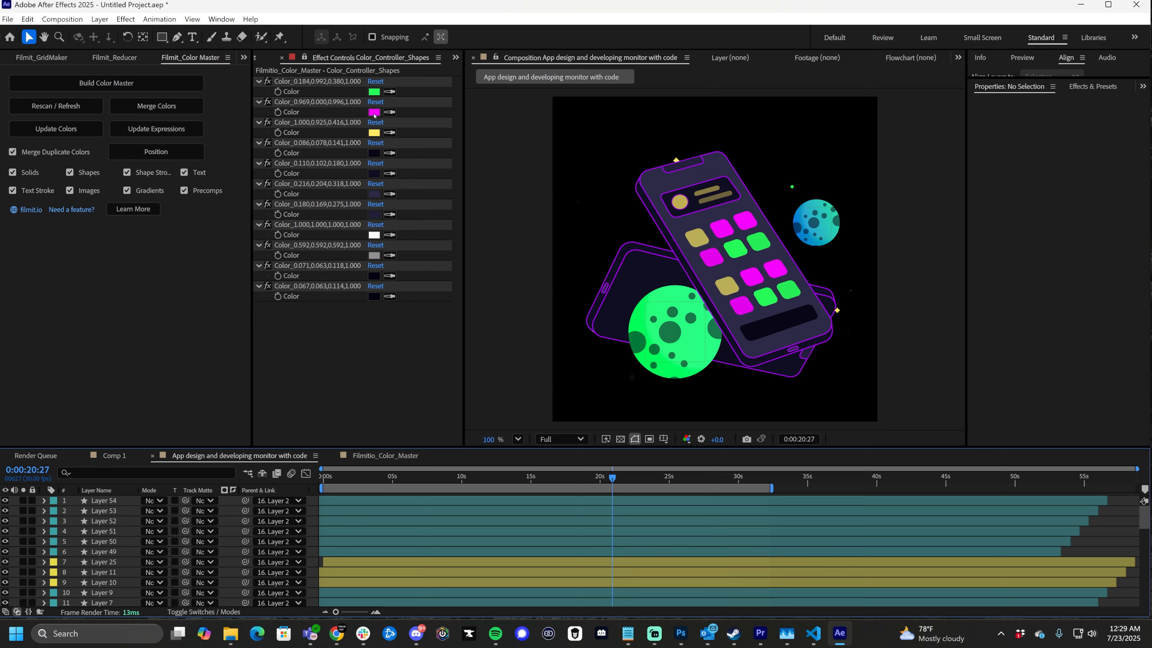
- Set the magenta color control on Color_Controller_Shapes to green 13C43B and the yellow control to white
click(374, 113)
drag(605, 313, 605, 335)
click(575, 274)
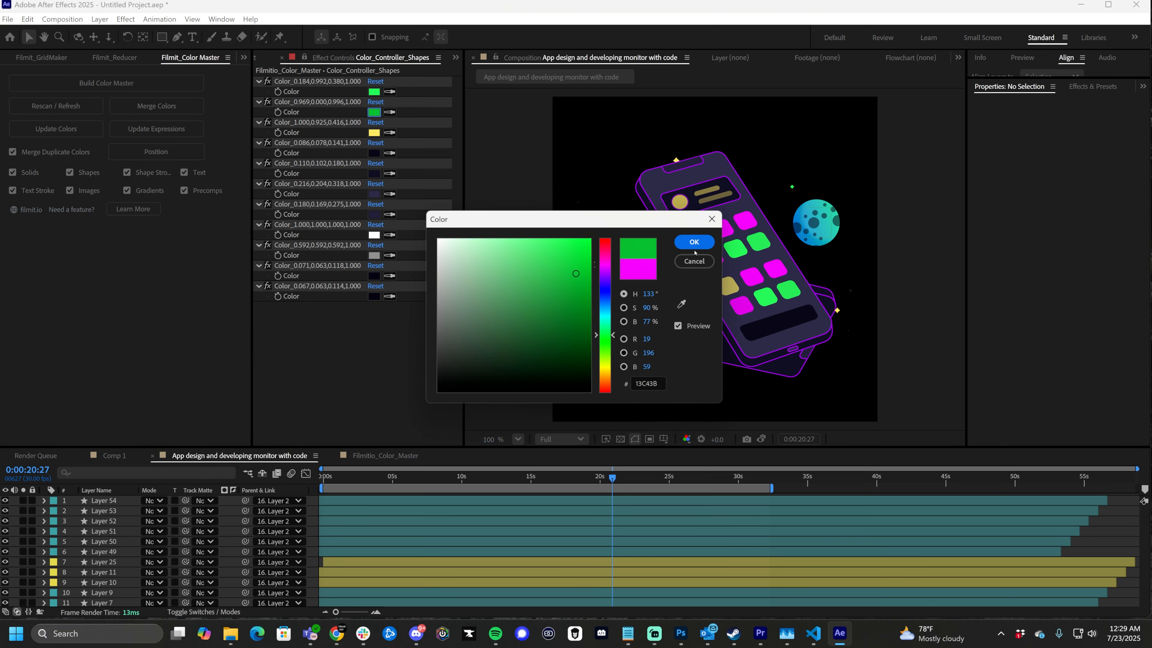
click(694, 242)
click(375, 135)
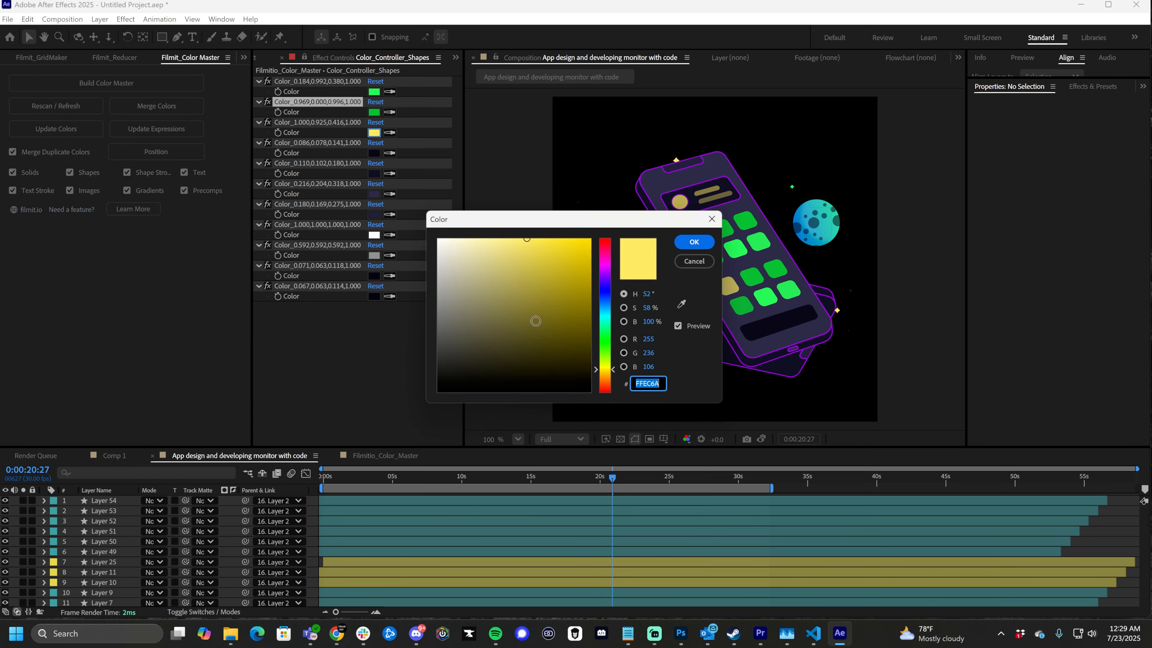
drag(537, 321, 421, 234)
click(694, 242)
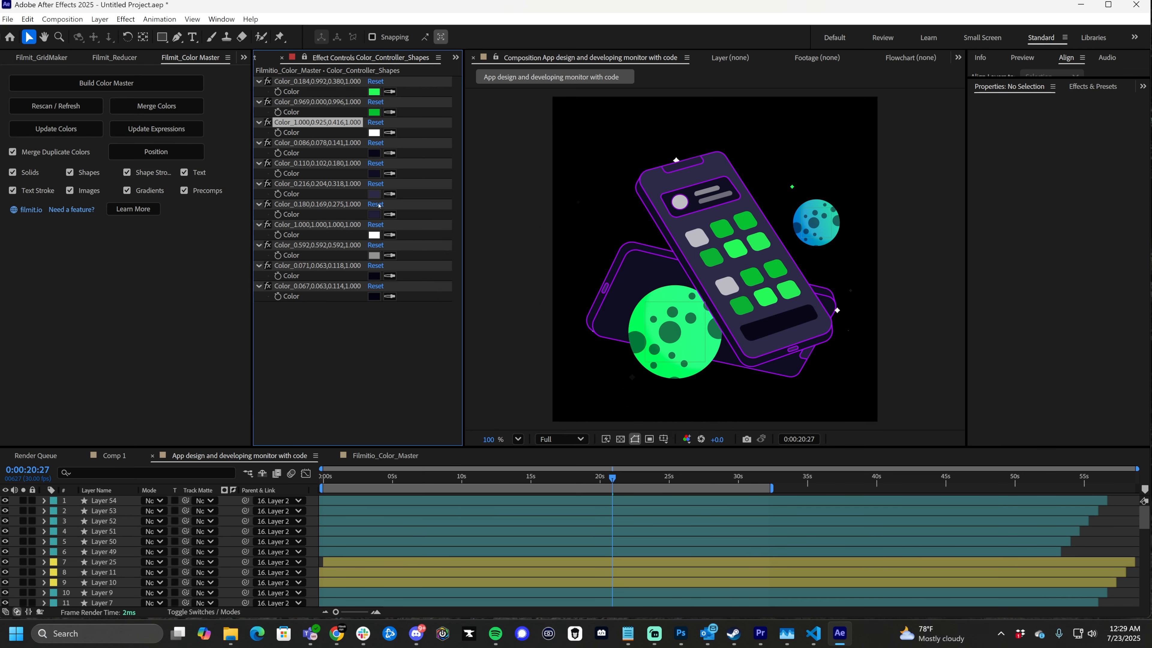
- Set the Color_0.071,0.063,0.118,1.000 control to blue 432AD6 and the Color_0.067,0.063,0.114,1.000 control to pale DEDDE8
click(375, 276)
click(560, 263)
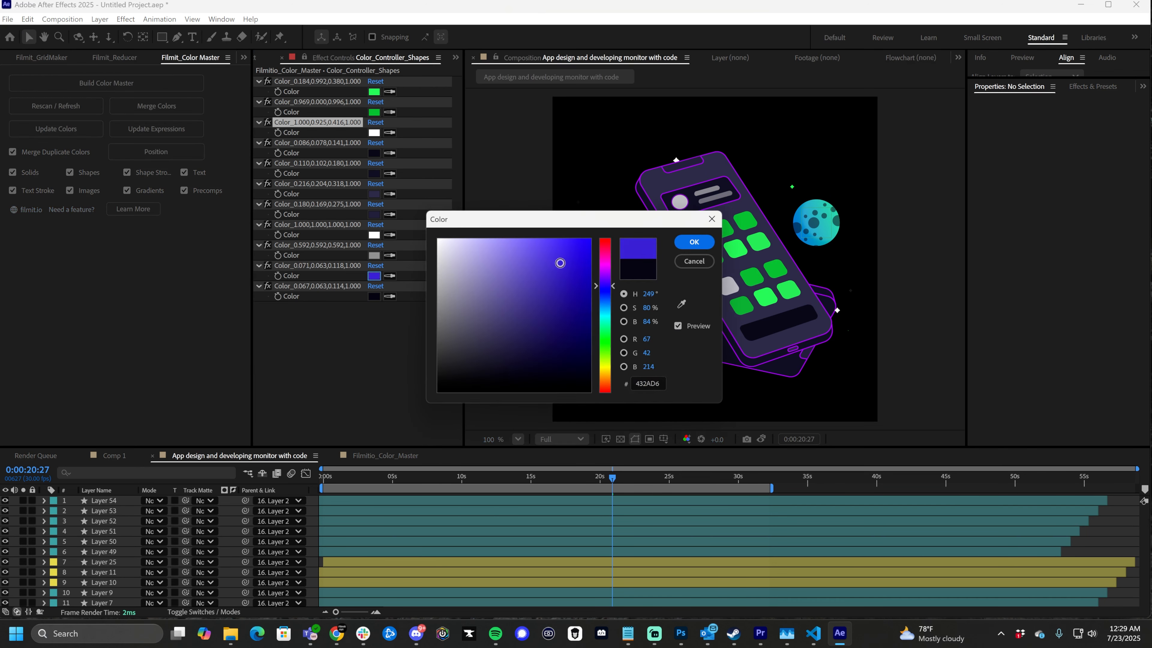
click(696, 242)
click(374, 297)
click(445, 253)
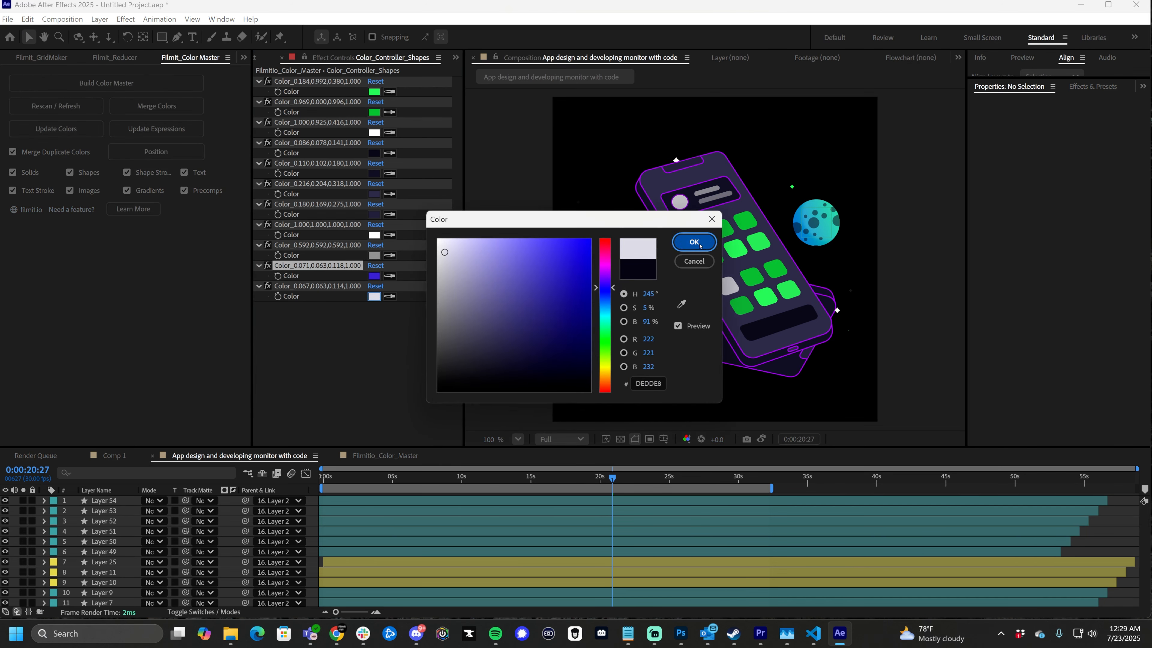
click(695, 242)
- Set the Color_0.180,0.169,0.275,1.000 control to red, and open the color of the Color_0.216,0.204,0.318,1.000 control
click(374, 214)
click(552, 265)
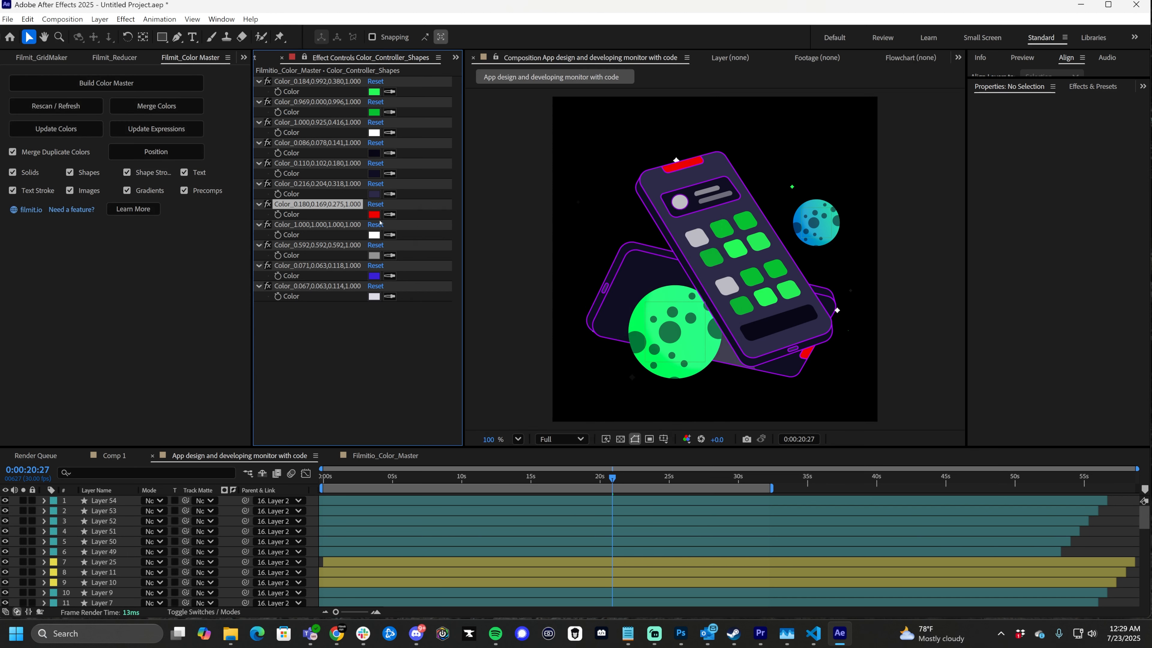
click(374, 194)
click(658, 384)
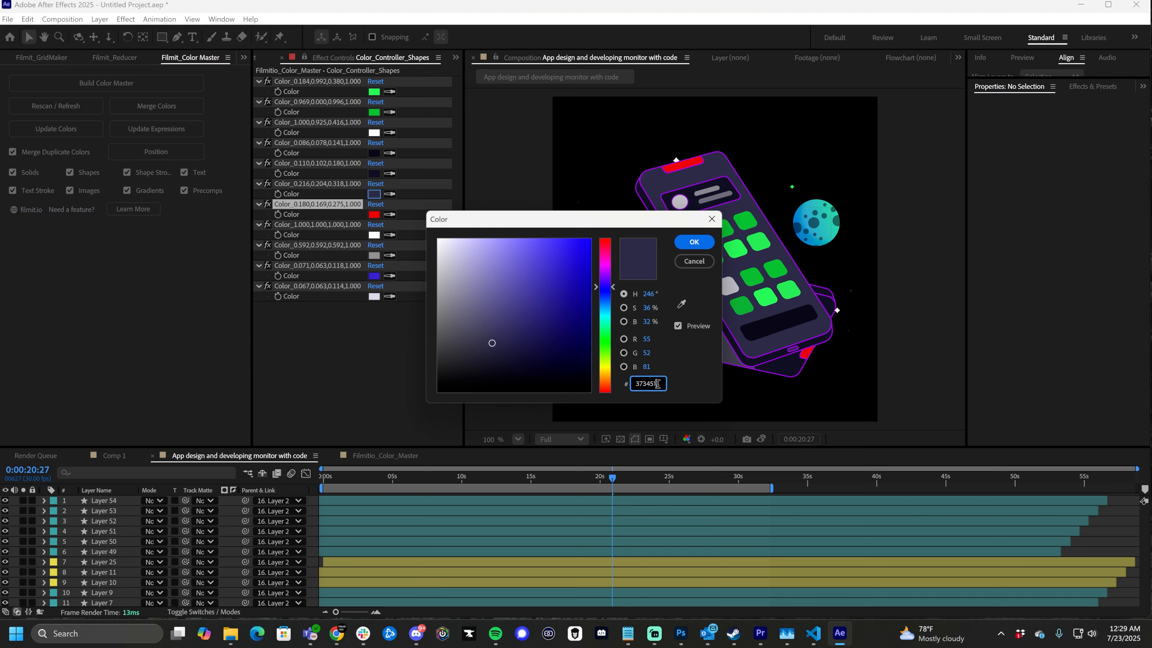
click(687, 238)
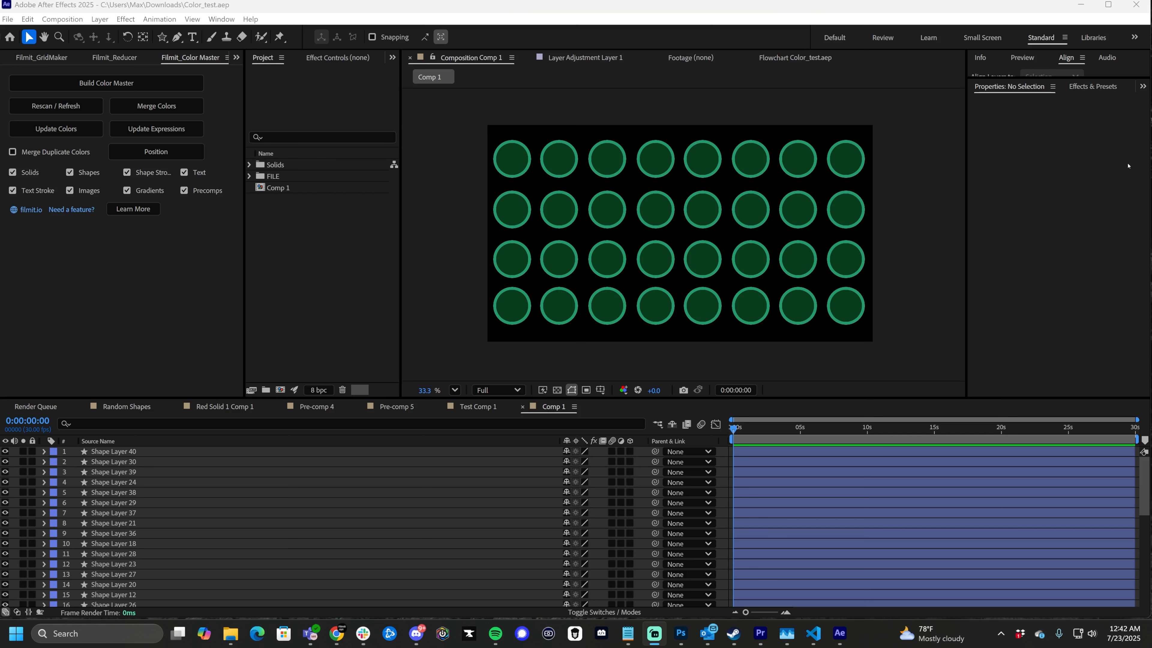
- In Color_test.aep, build the Color Master with duplicate merging off and open its Filmitio_Color_Master composition
click(458, 420)
click(117, 85)
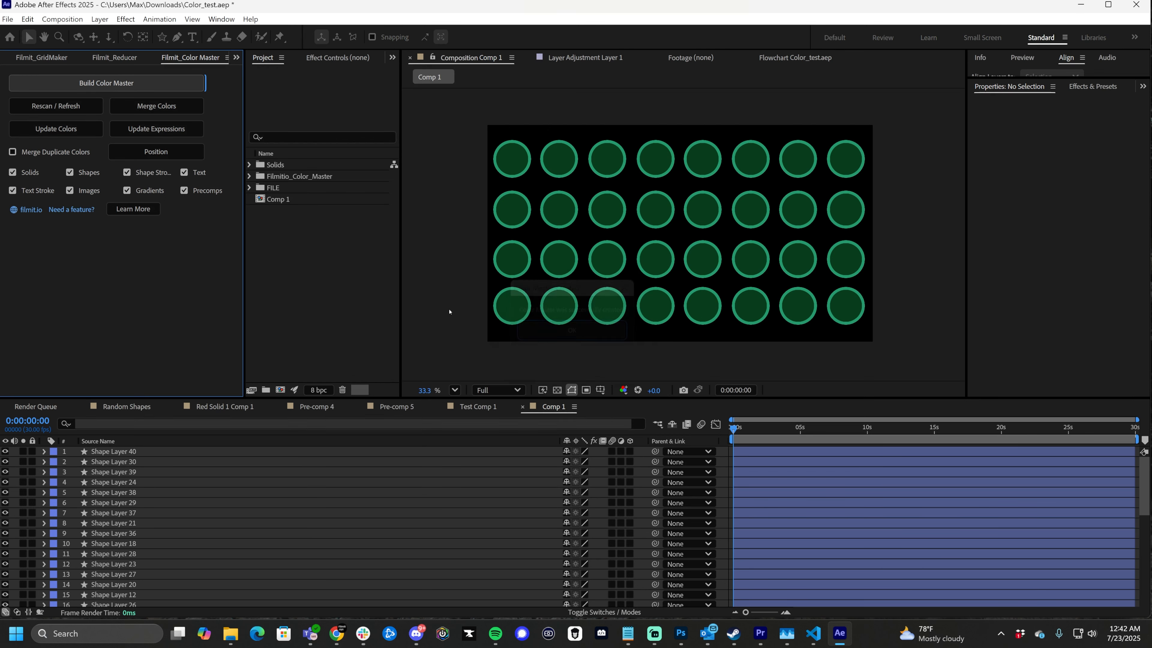
click(257, 176)
click(249, 176)
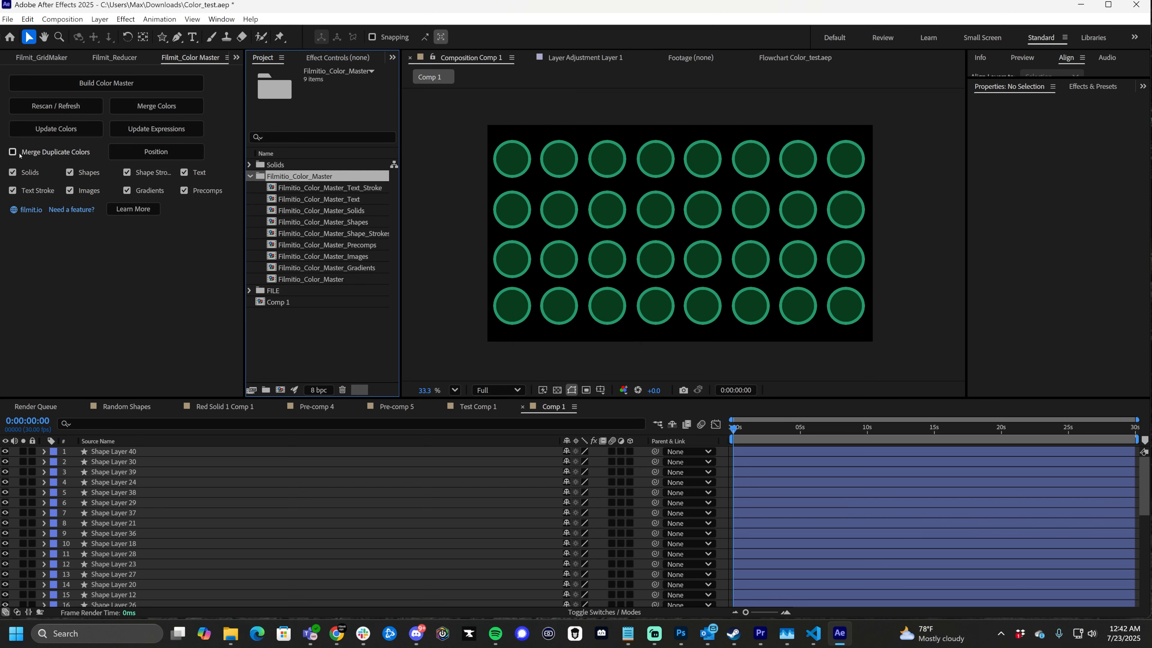
double_click(313, 279)
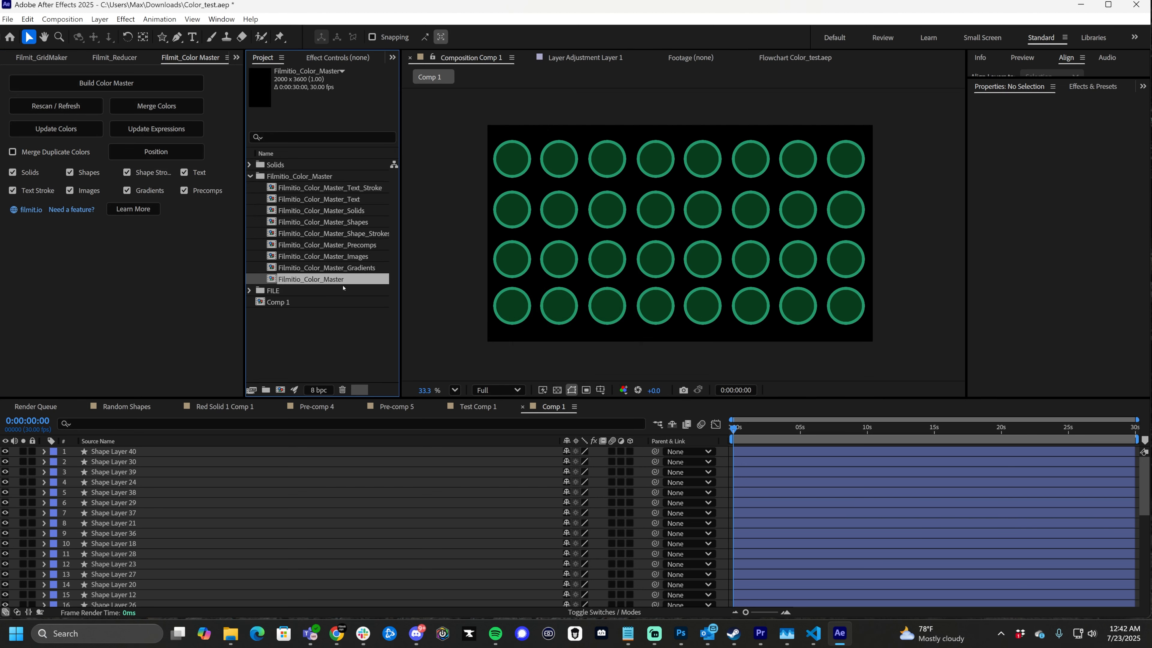
scroll(724, 259, down, 2)
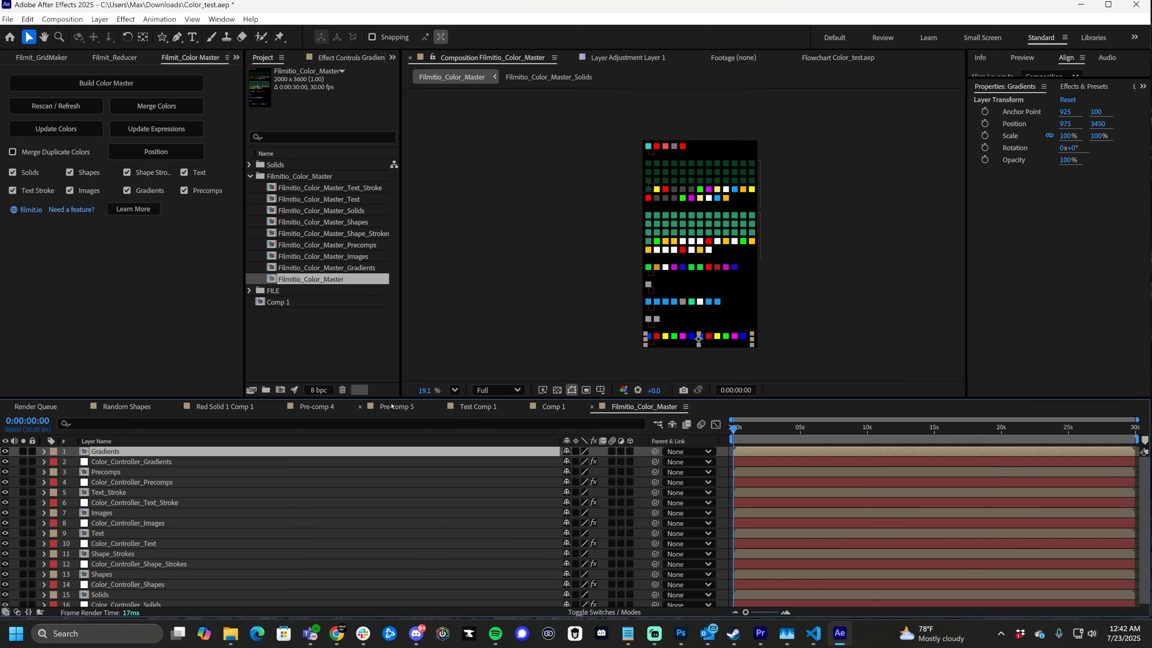
- Set the first color control on Color_Controller_Shapes to white FFFFFF, and check the circles in Comp 1
click(568, 407)
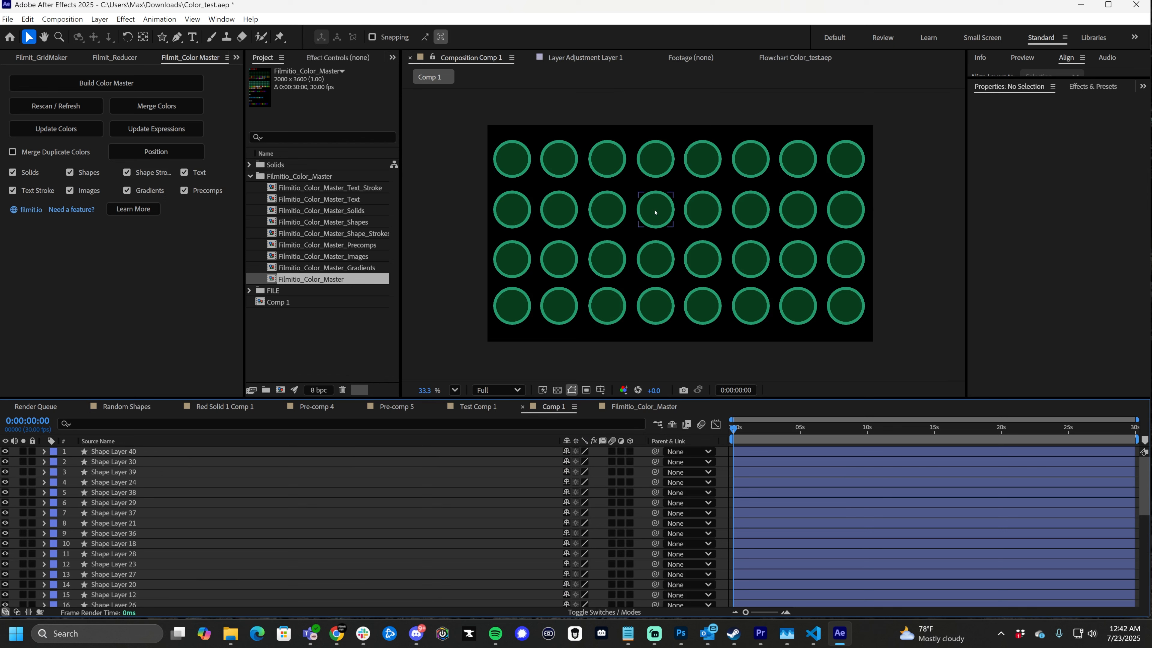
click(658, 406)
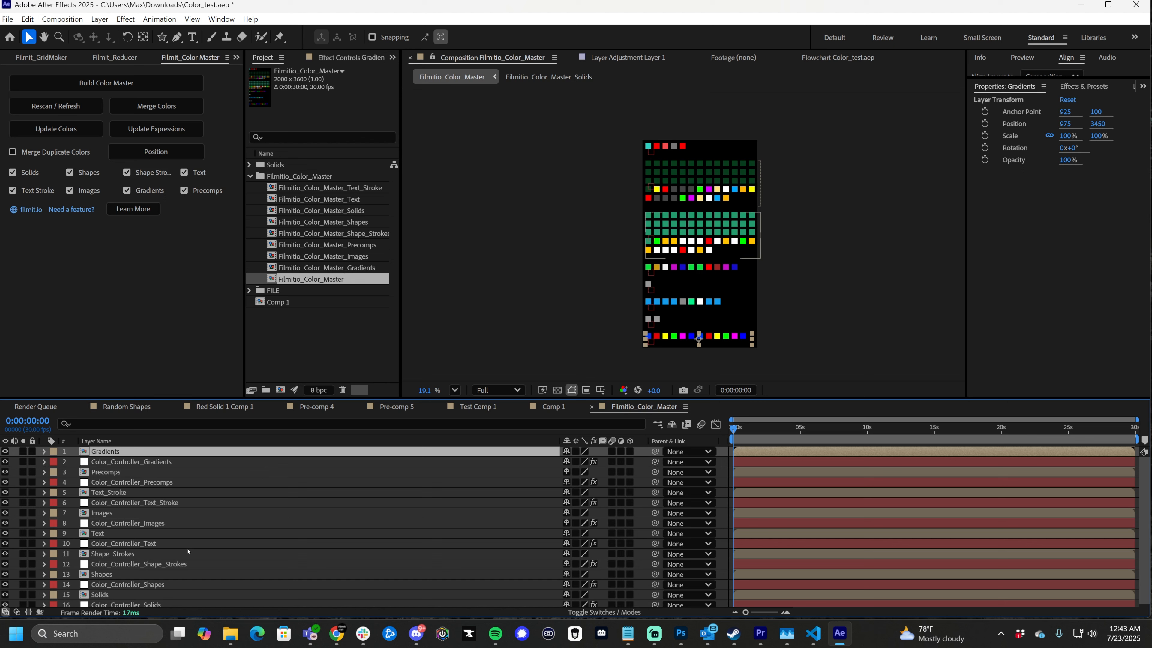
click(145, 585)
click(347, 57)
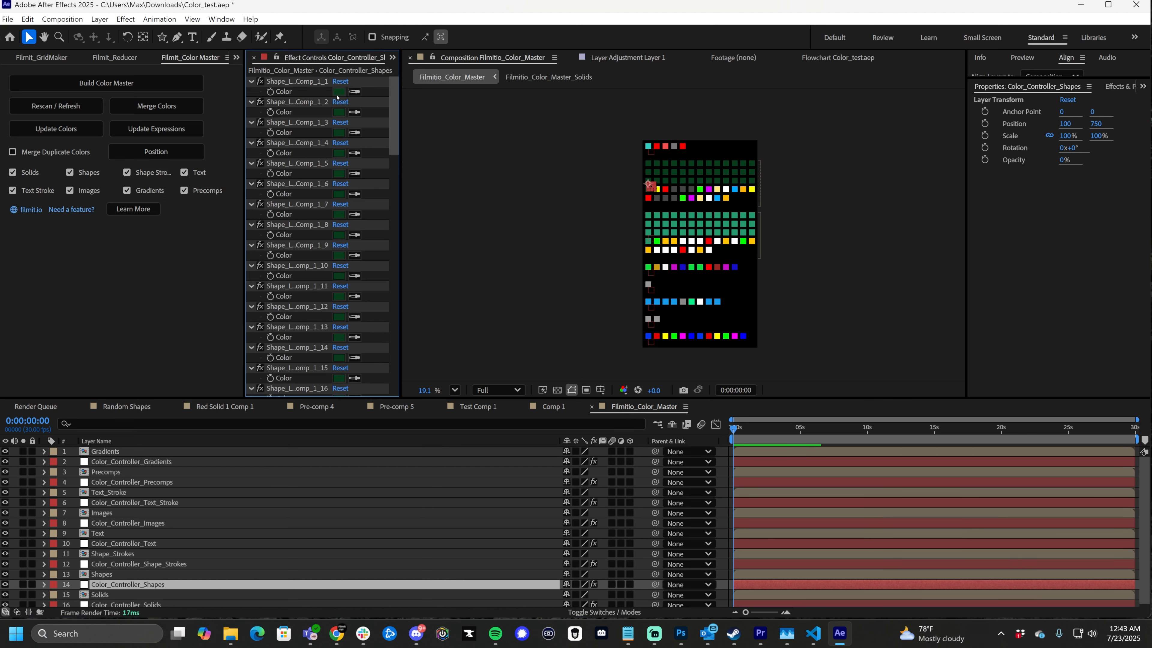
click(339, 92)
text(ffffff)
key(Return)
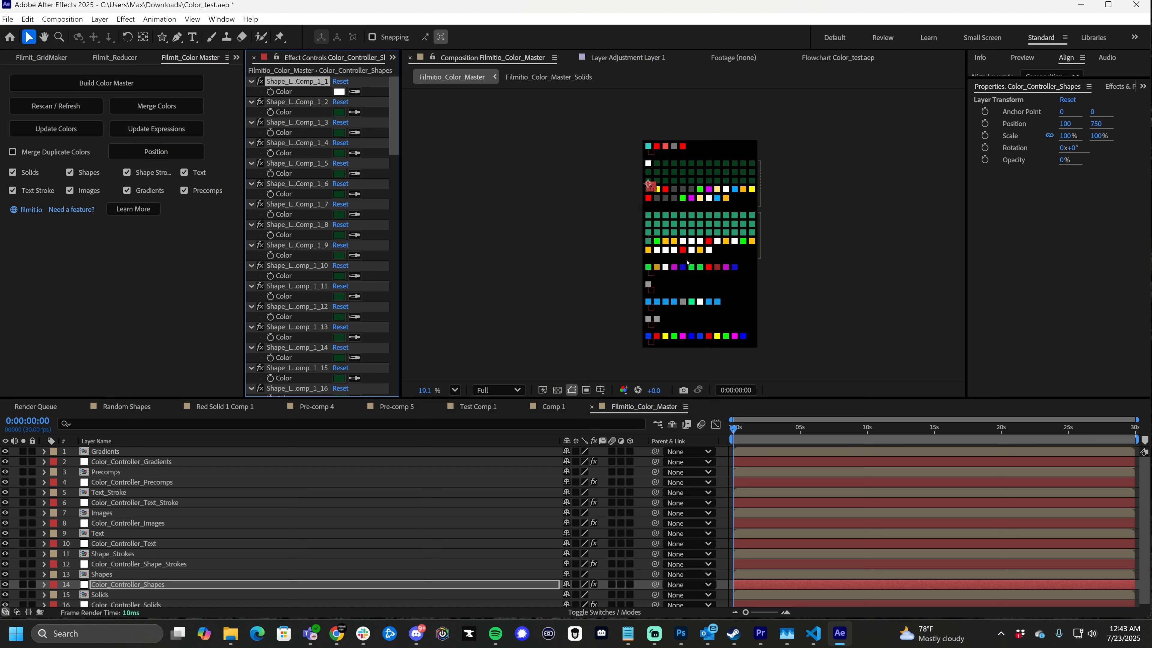
click(554, 406)
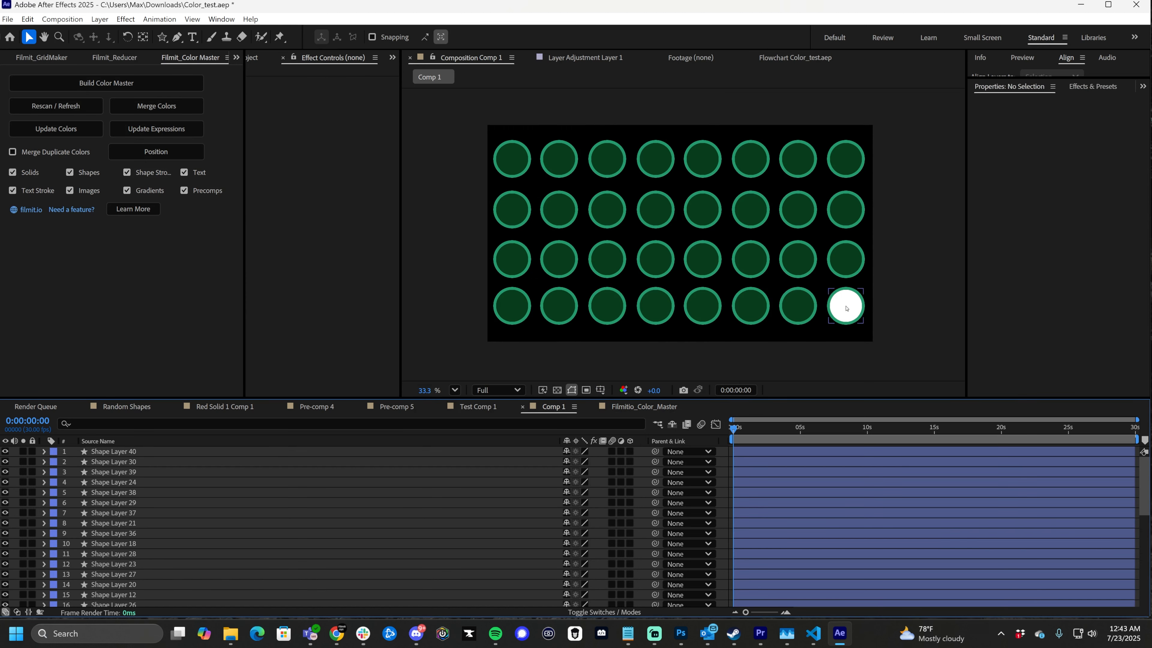
- Merge the duplicate colors in the Filmitio_Color_Master composition and dismiss the script's message
click(650, 407)
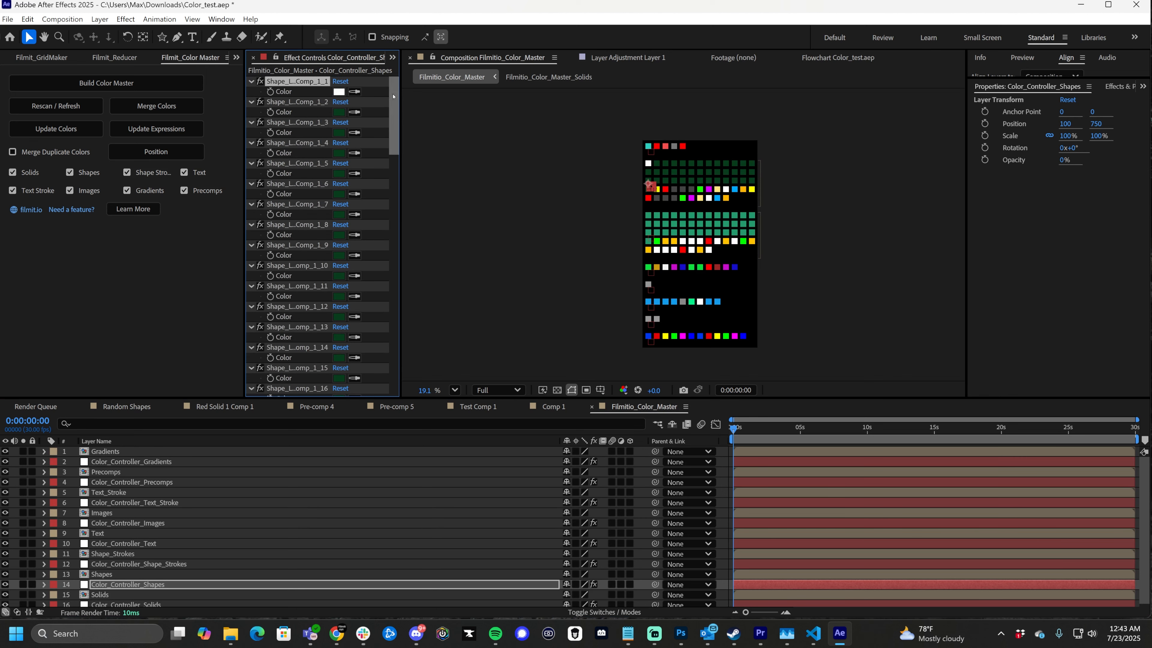
click(163, 107)
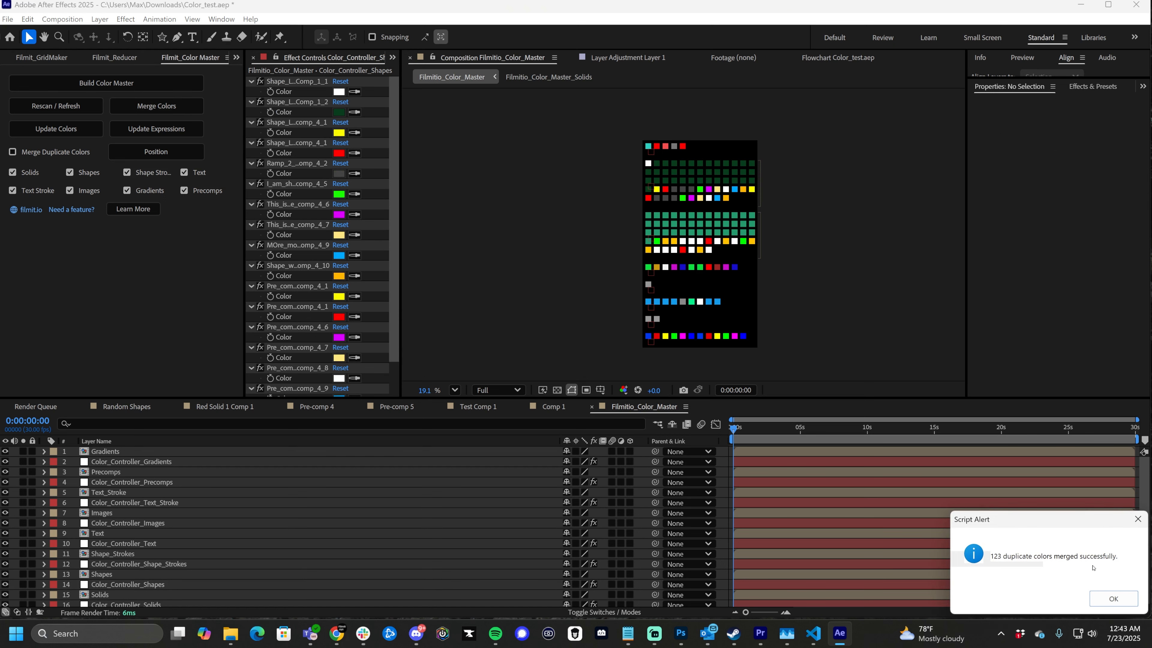
click(1113, 599)
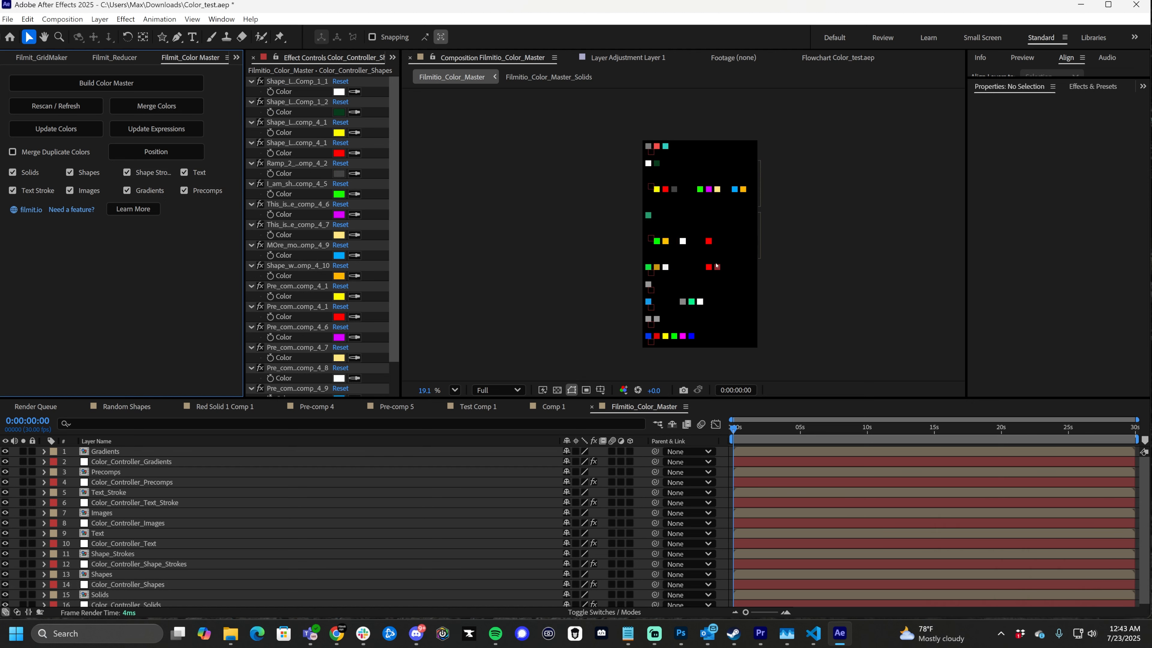
- Reposition the master comps and swatches, update the expressions, and look closely at the rearranged swatches
click(156, 152)
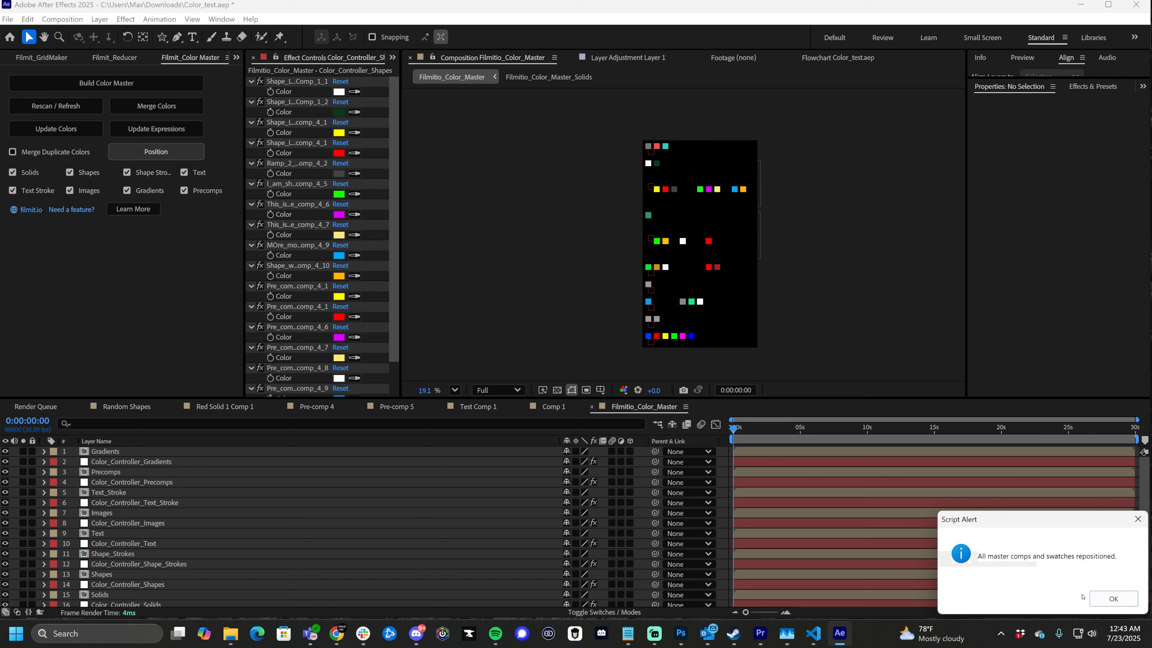
click(1096, 599)
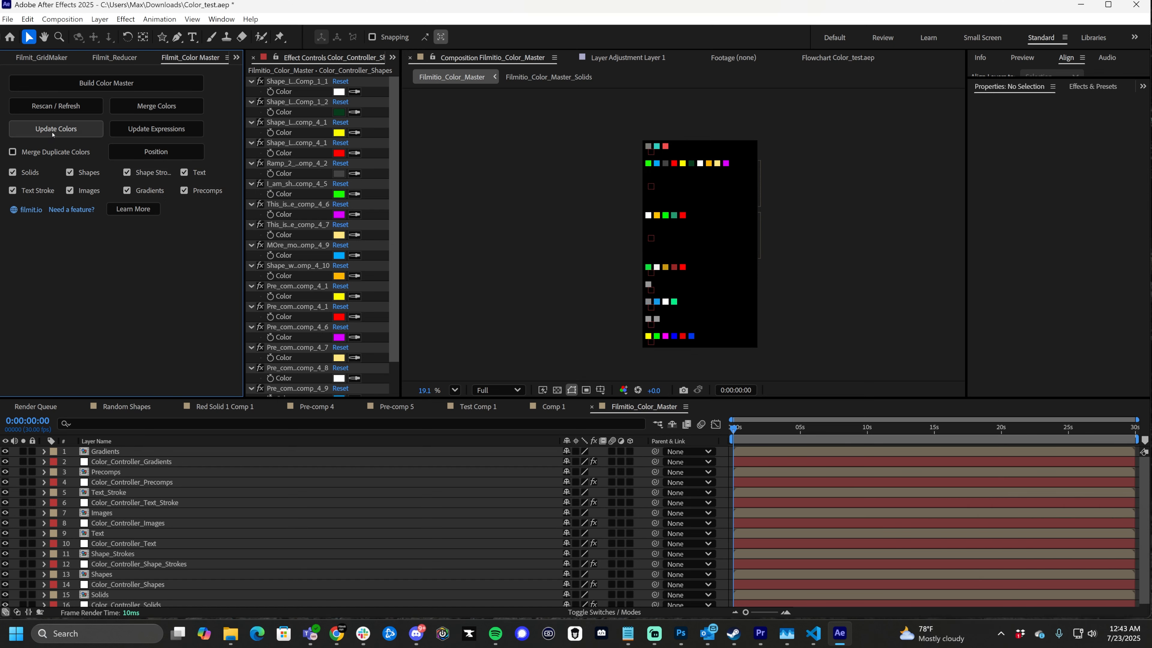
click(156, 129)
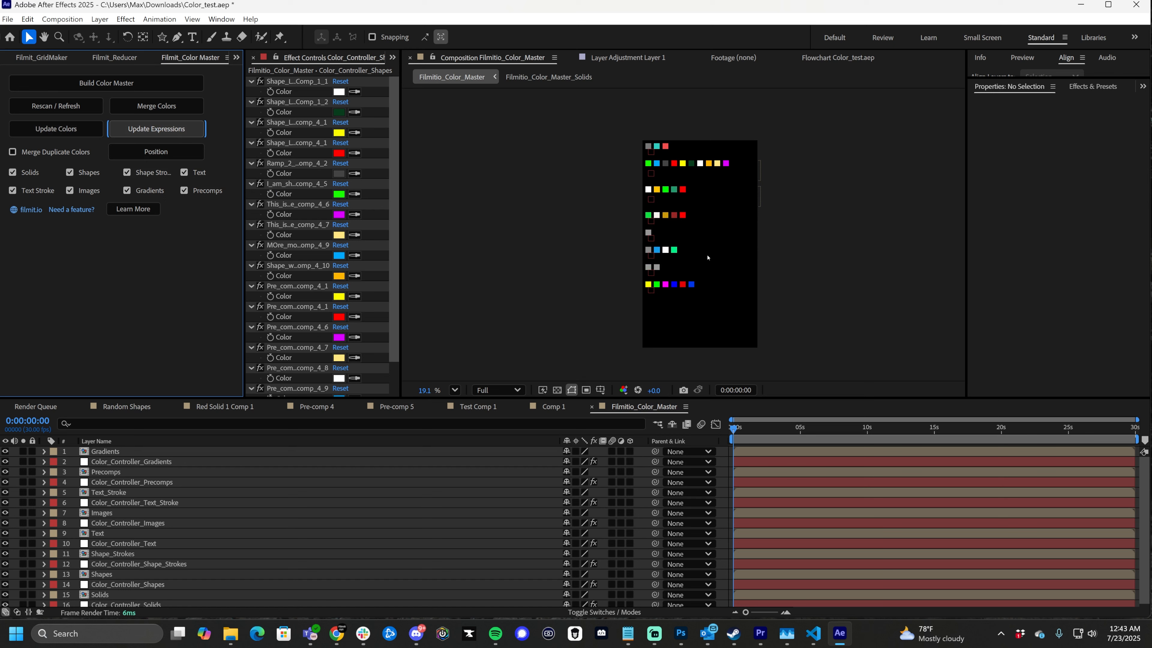
scroll(688, 311, up, 2)
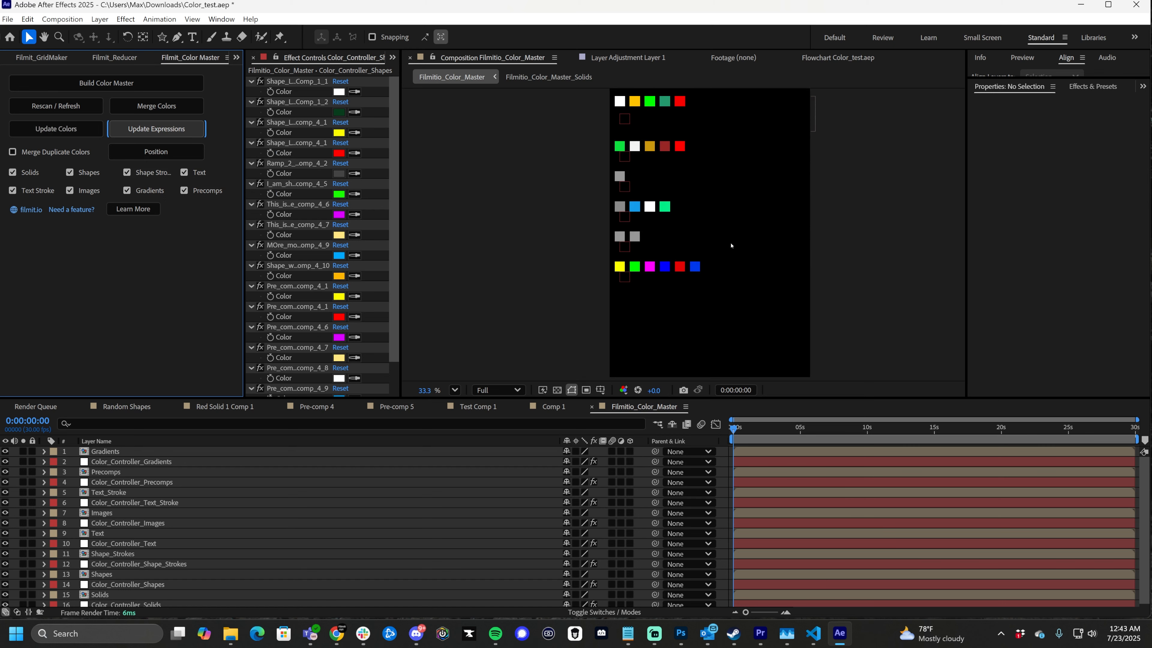
scroll(731, 246, down, 2)
drag(731, 155, 664, 176)
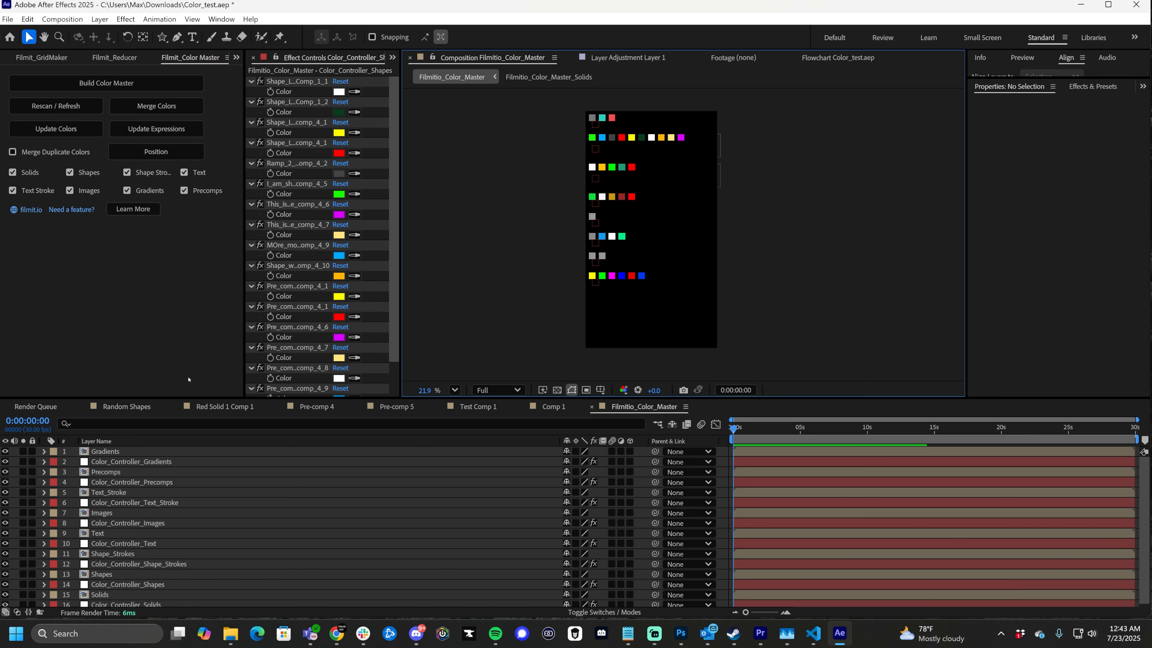
- Look over the Random Shapes and Comp 1 compositions, and return to the Filmitio_Color_Master composition
click(117, 408)
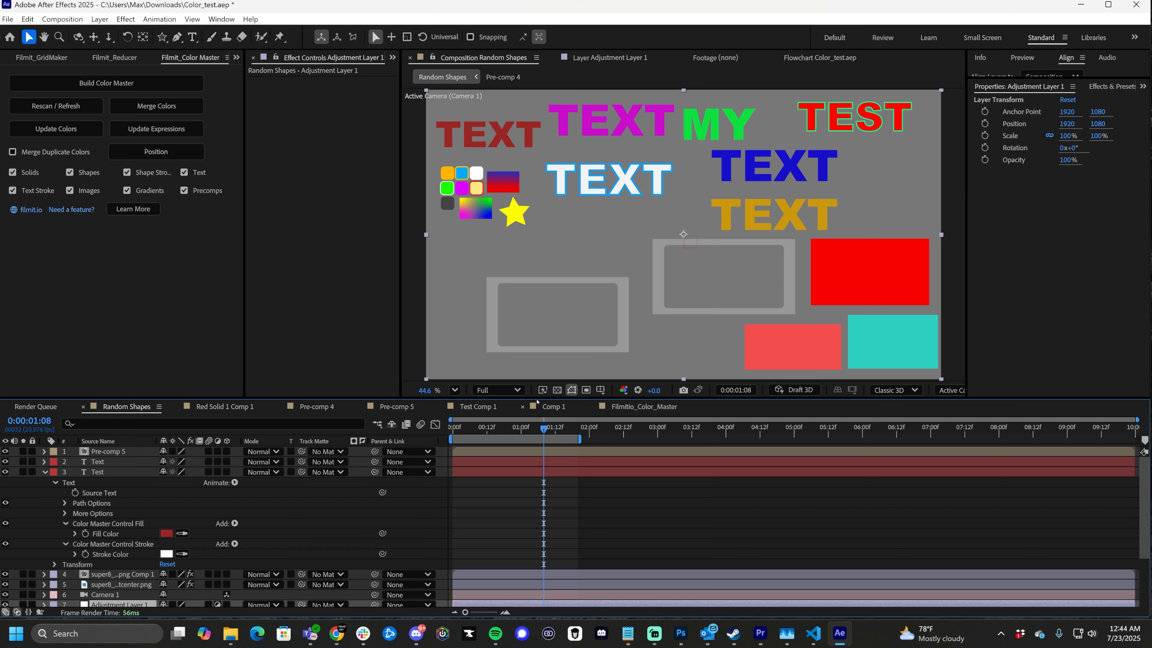
click(653, 407)
click(554, 406)
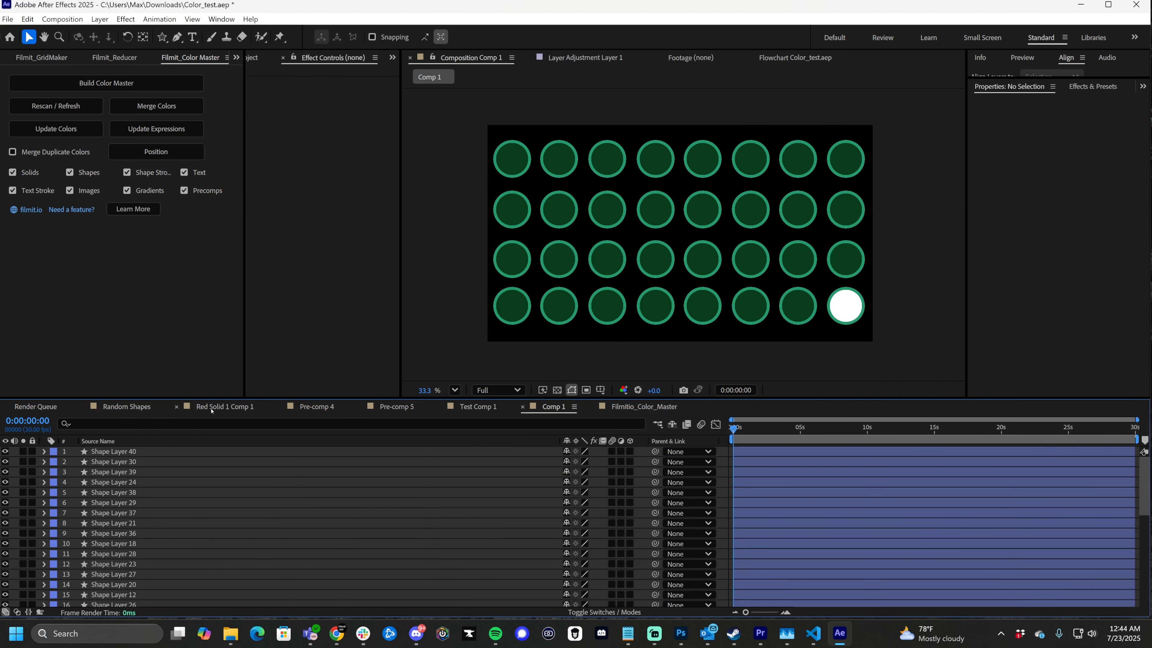
click(634, 407)
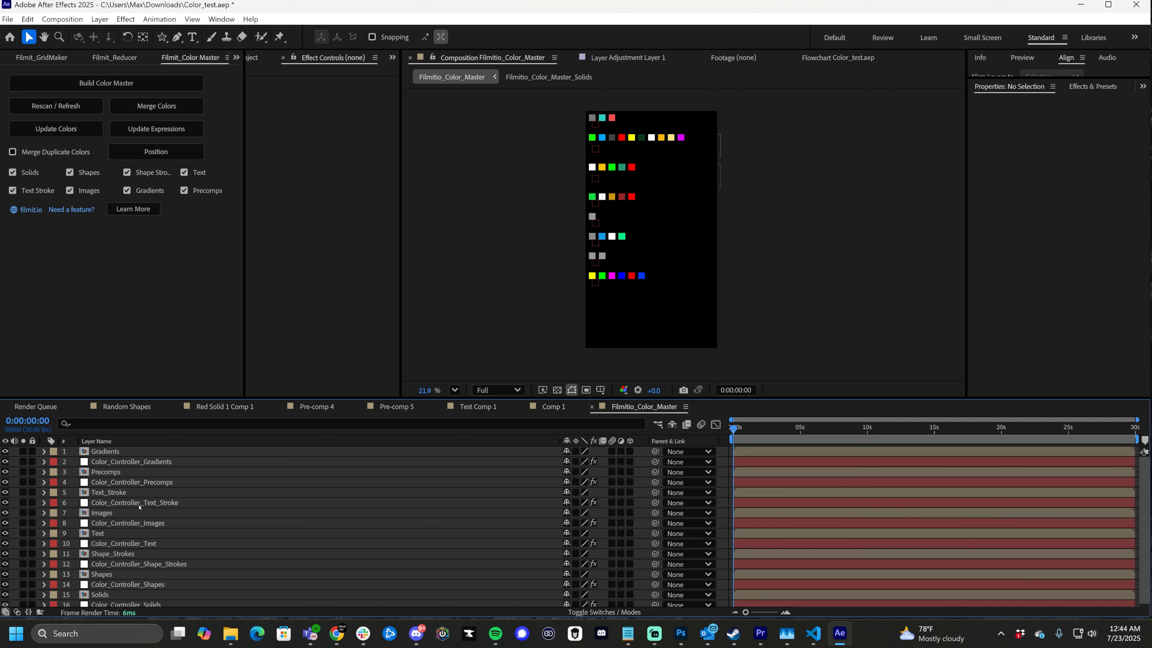
- Set the dark green color control on Color_Controller_Shapes to bright green 09FF6B, and check the circles in Comp 1
click(127, 585)
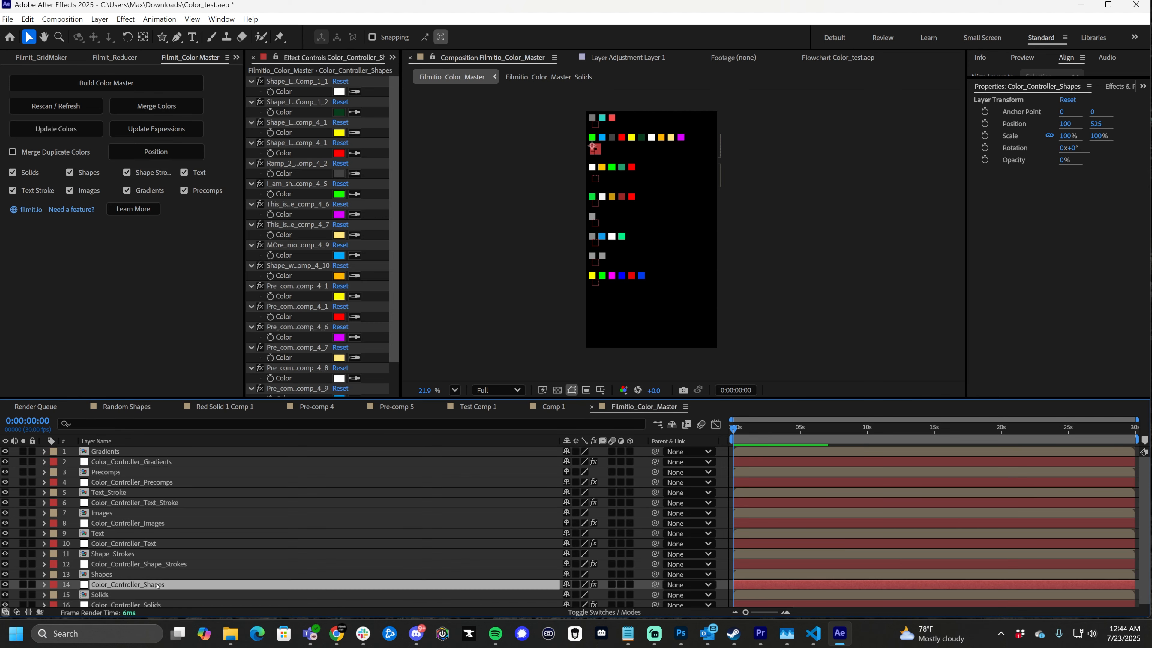
click(339, 112)
click(589, 239)
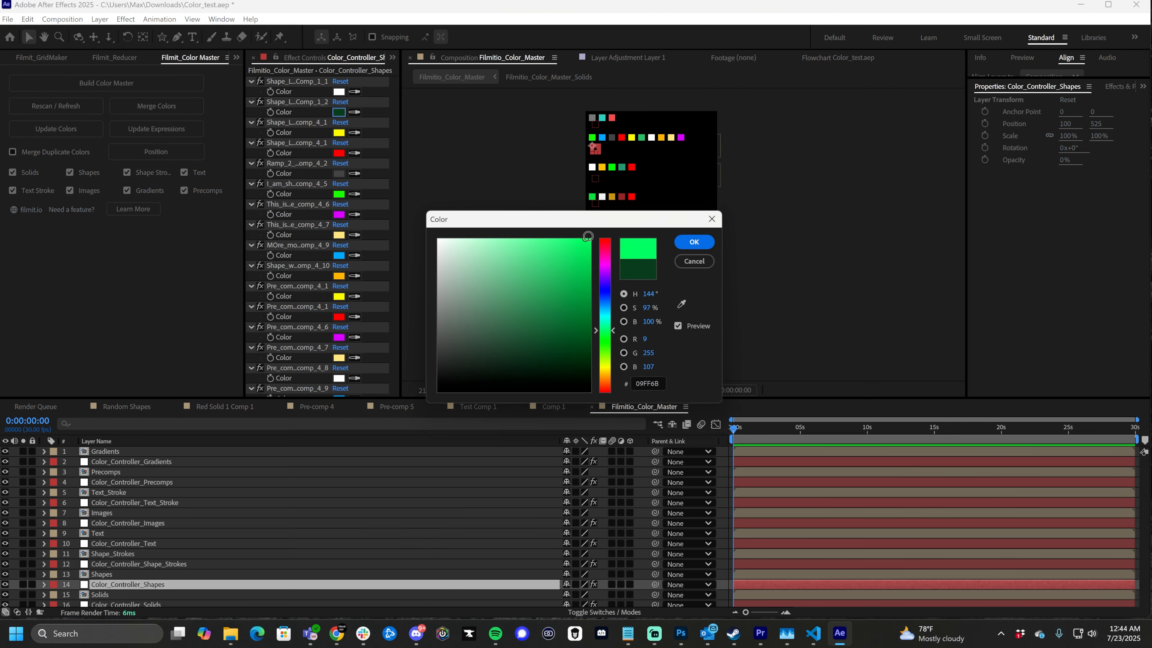
click(683, 247)
click(554, 407)
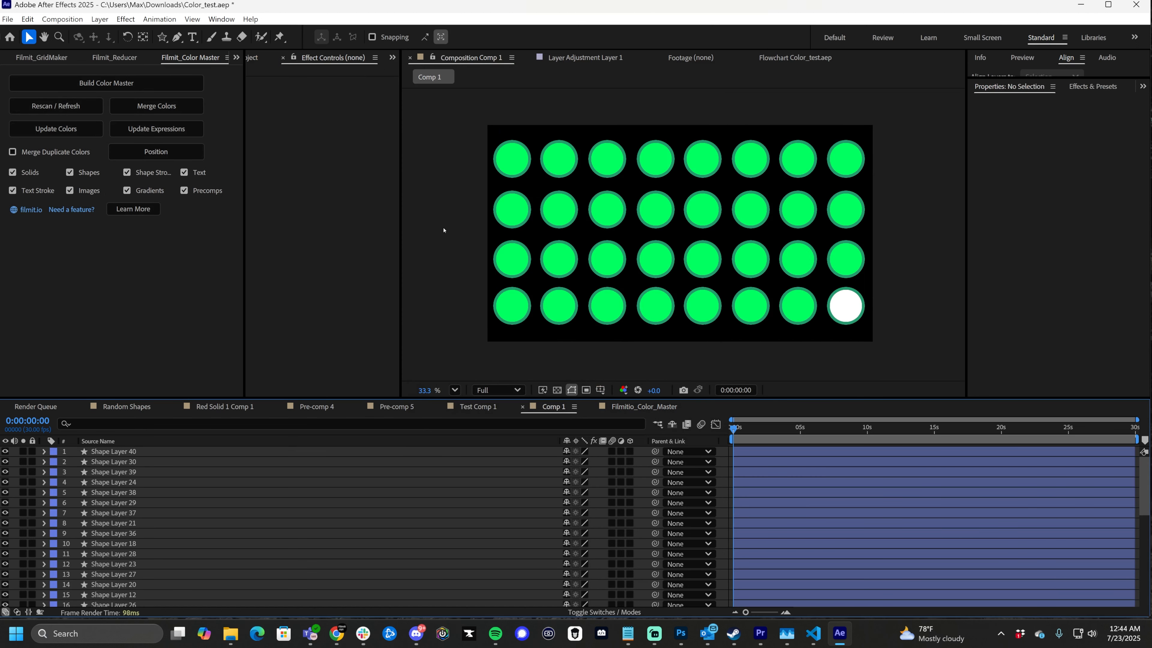
- Draw a large five-pointed star across the middle of Comp 1 and fill it with yellow F0FF00
click(163, 37)
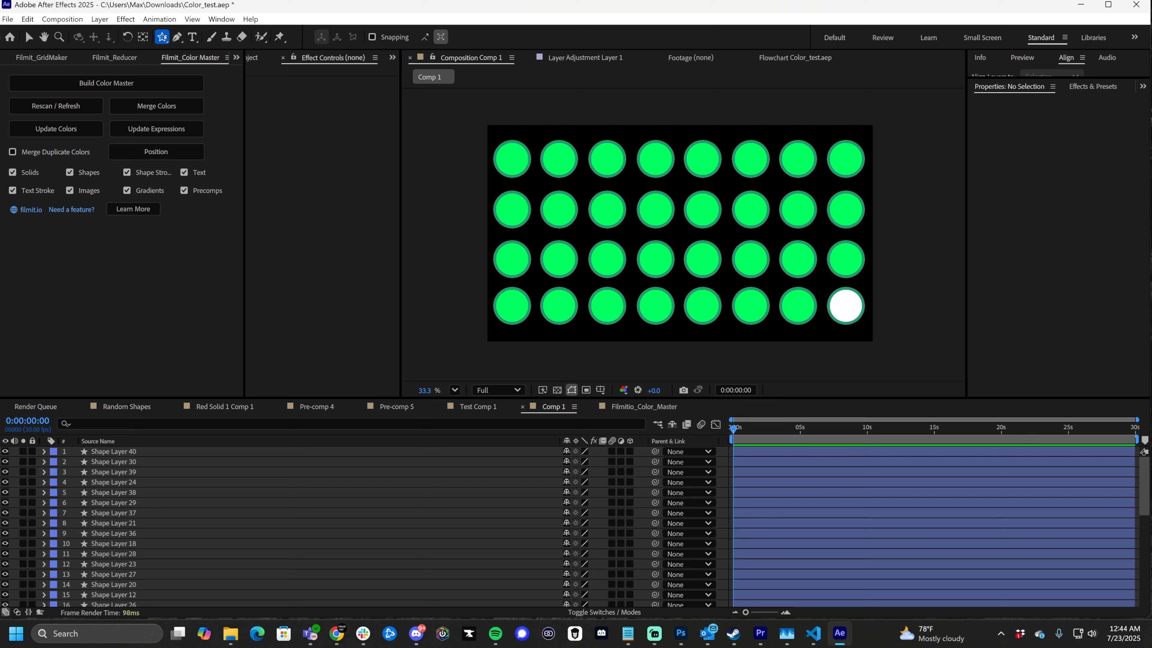
mouse_move(608, 185)
mouse_down()
mouse_move(701, 259)
mouse_move(673, 225)
mouse_up()
key(v)
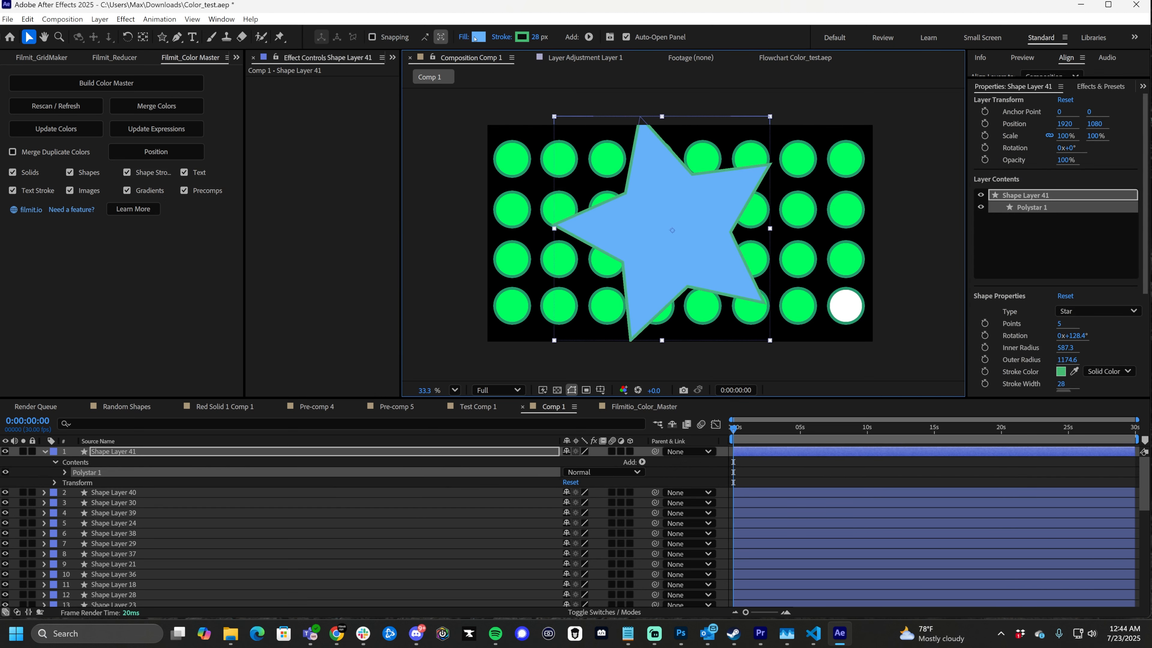
click(476, 38)
drag(601, 302, 599, 367)
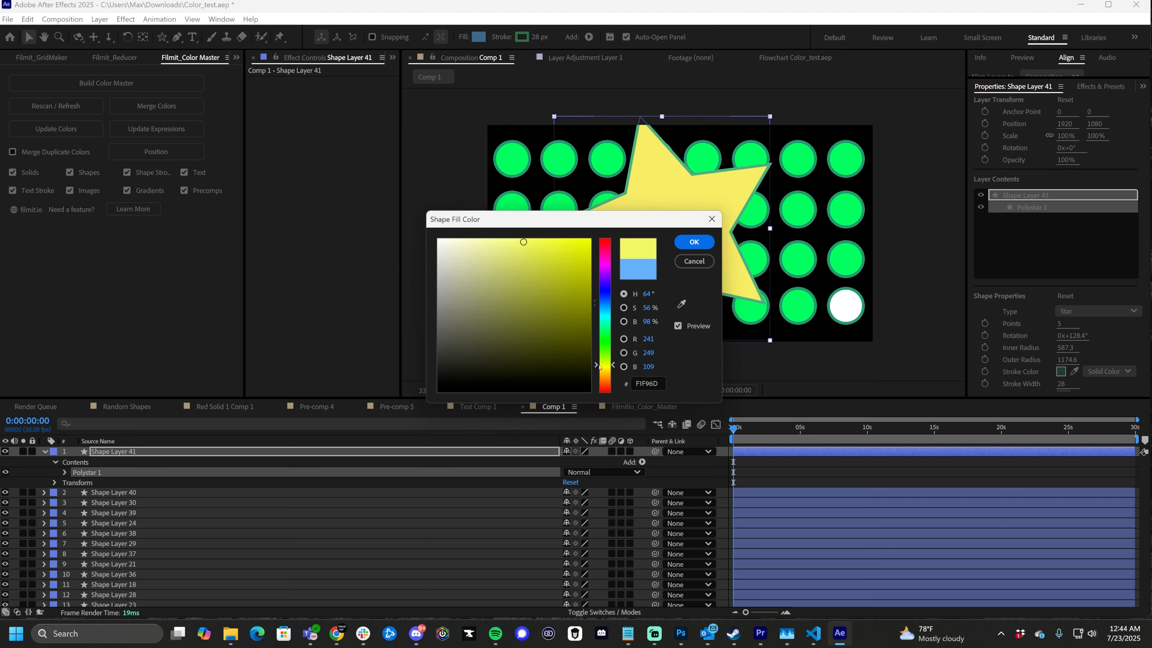
drag(536, 330, 623, 183)
click(695, 244)
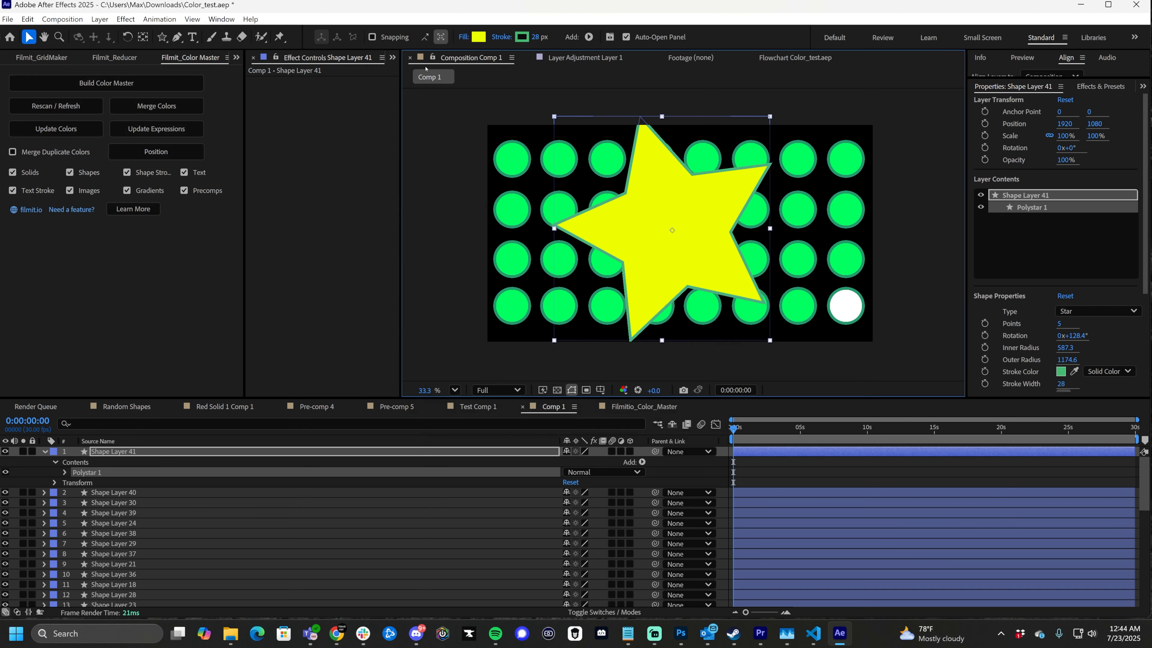
- Set the star's stroke color to light gray DDDDDD and deselect the layer
click(521, 41)
drag(488, 283, 386, 258)
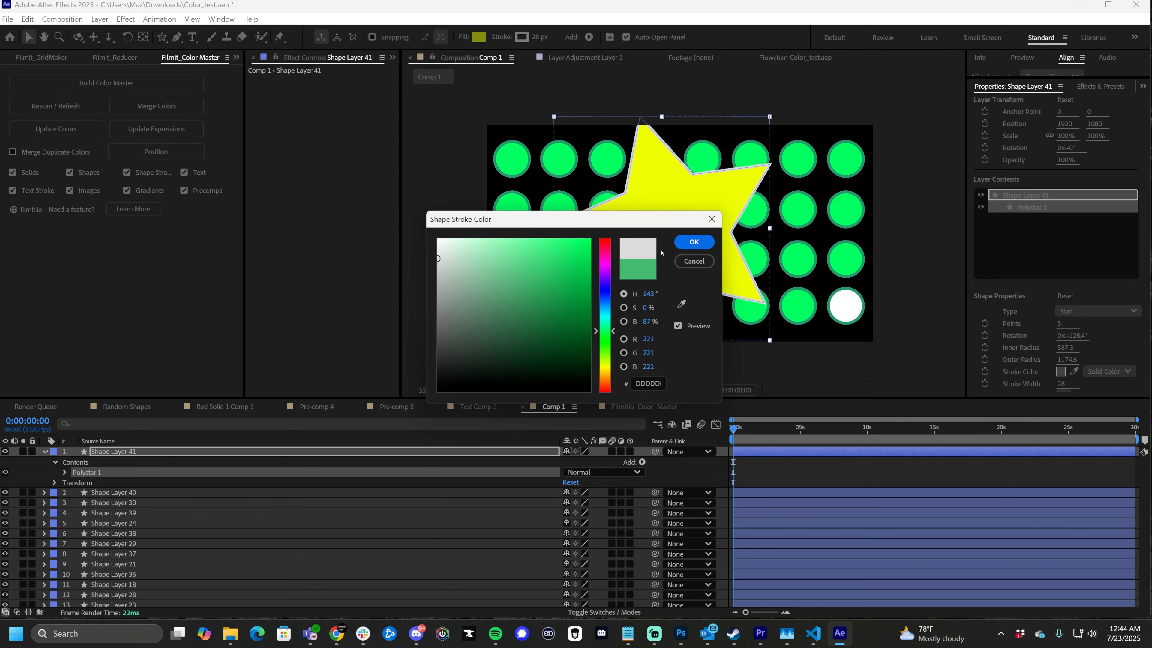
click(695, 241)
click(887, 242)
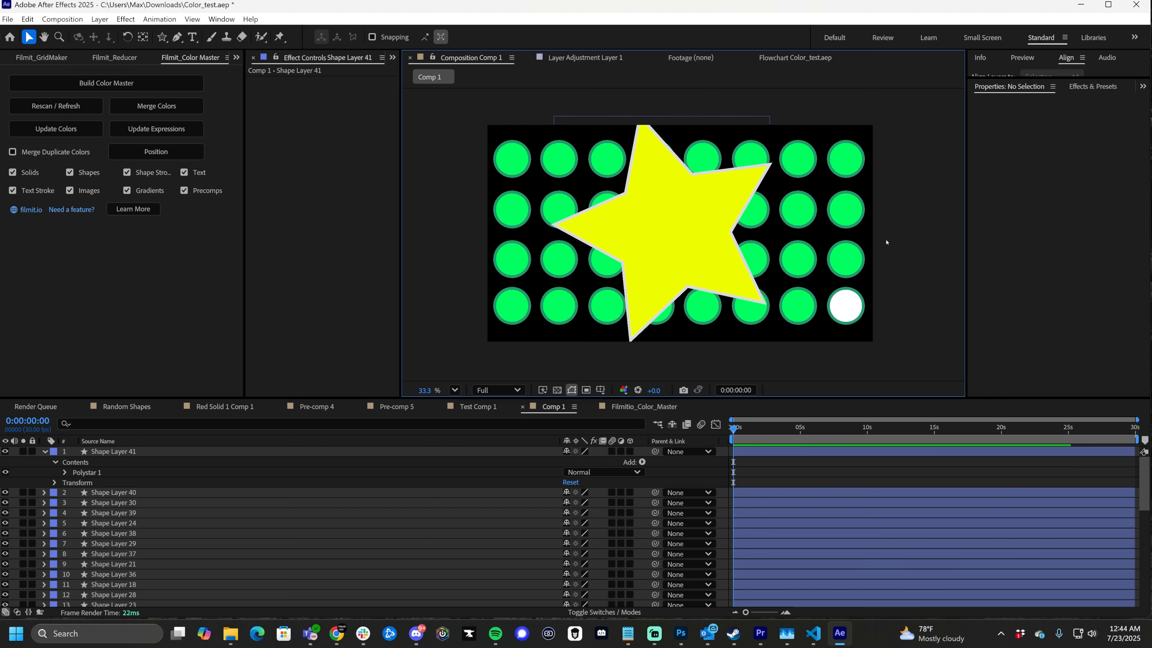
- Check the swatches in Filmitio_Color_Master, and change the star's fill in Comp 1 to purple AF55FF
click(644, 407)
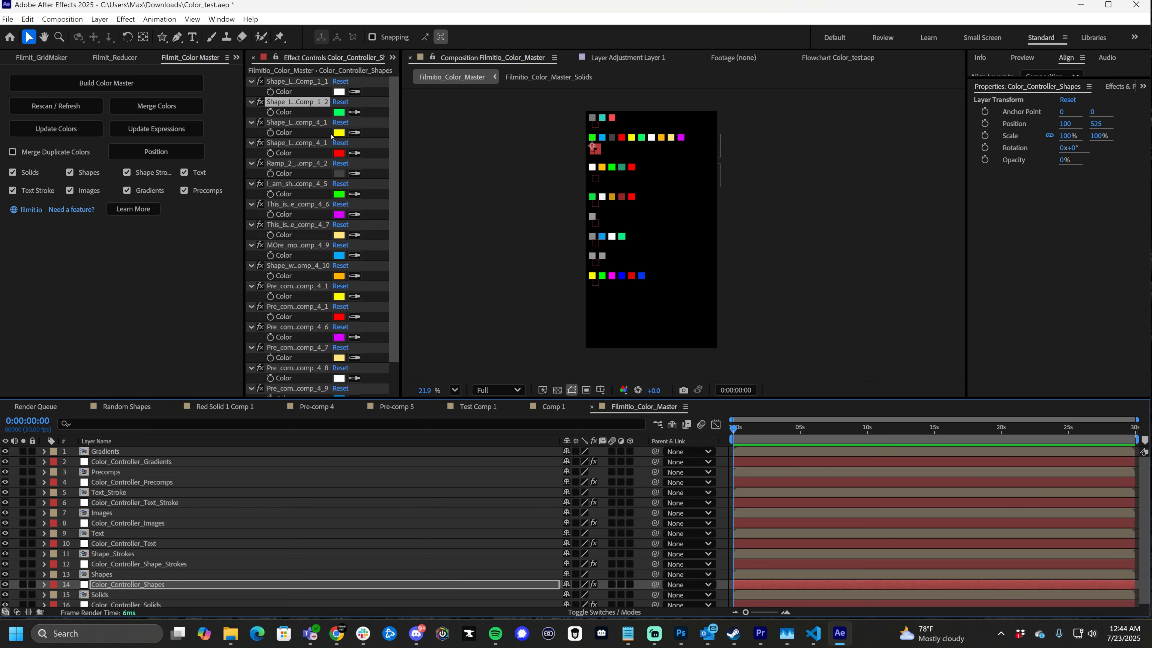
click(554, 407)
click(697, 233)
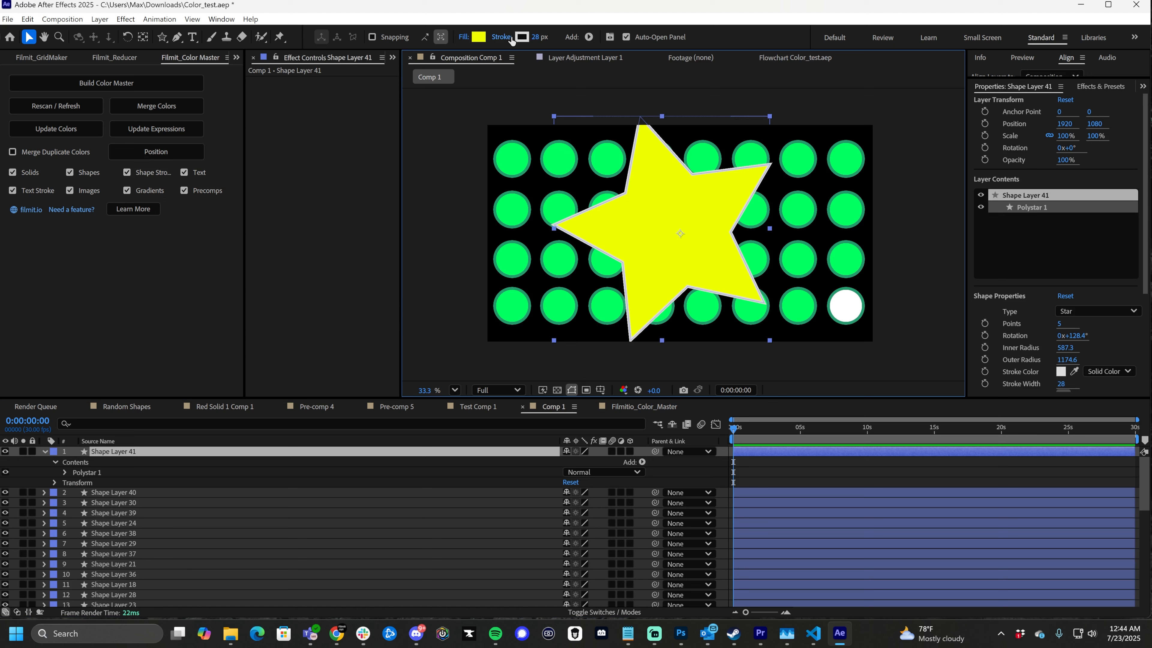
click(478, 37)
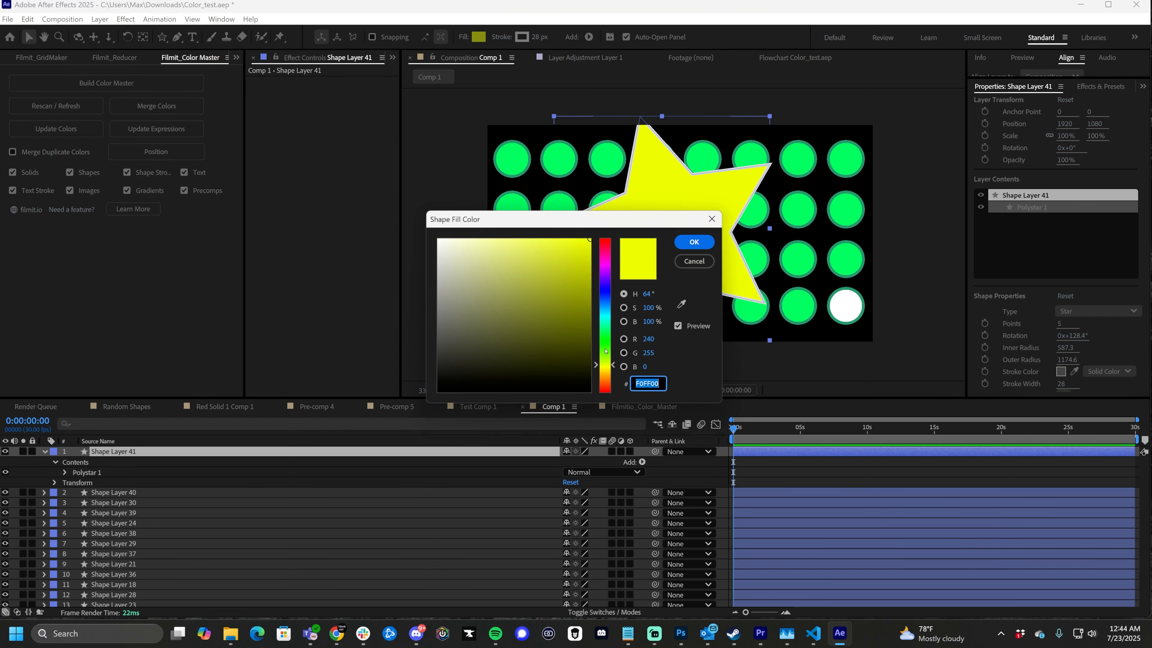
drag(605, 365, 540, 234)
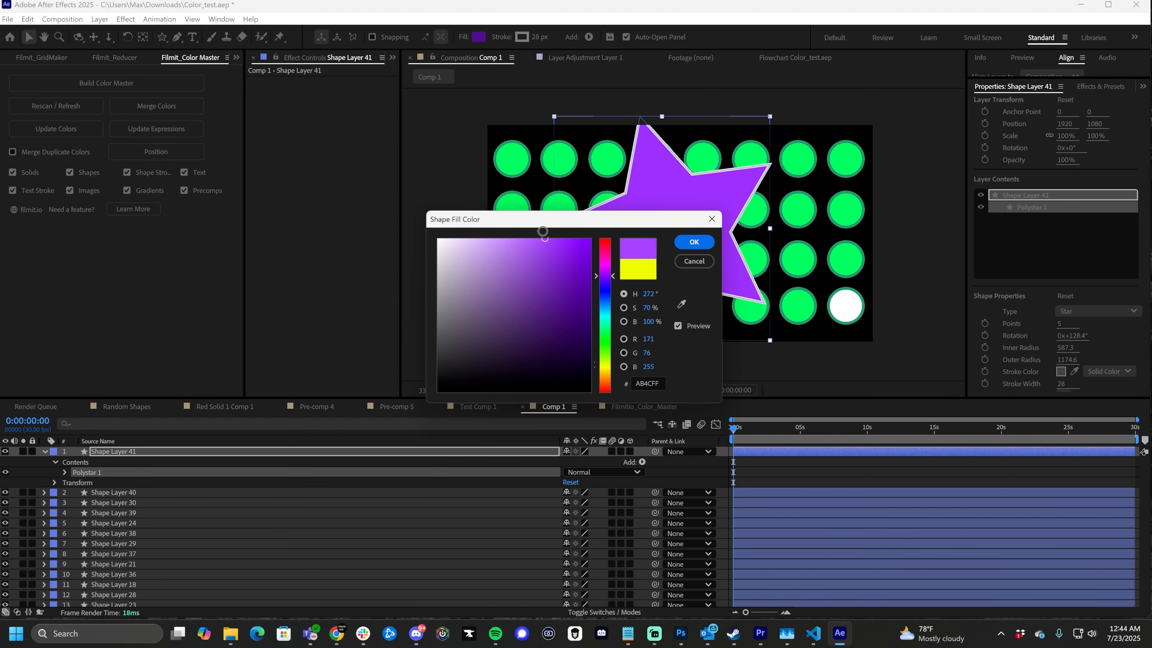
click(694, 242)
click(928, 309)
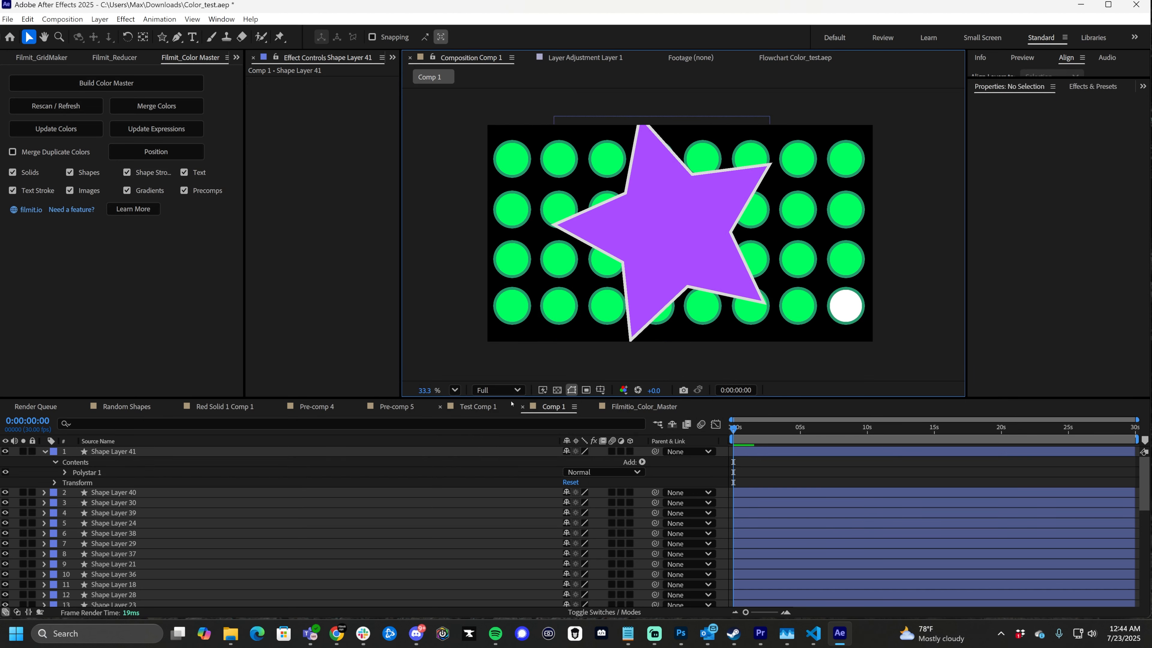
- Add the star's new colors to the Filmitio_Color_Master composition and update the expressions
click(644, 407)
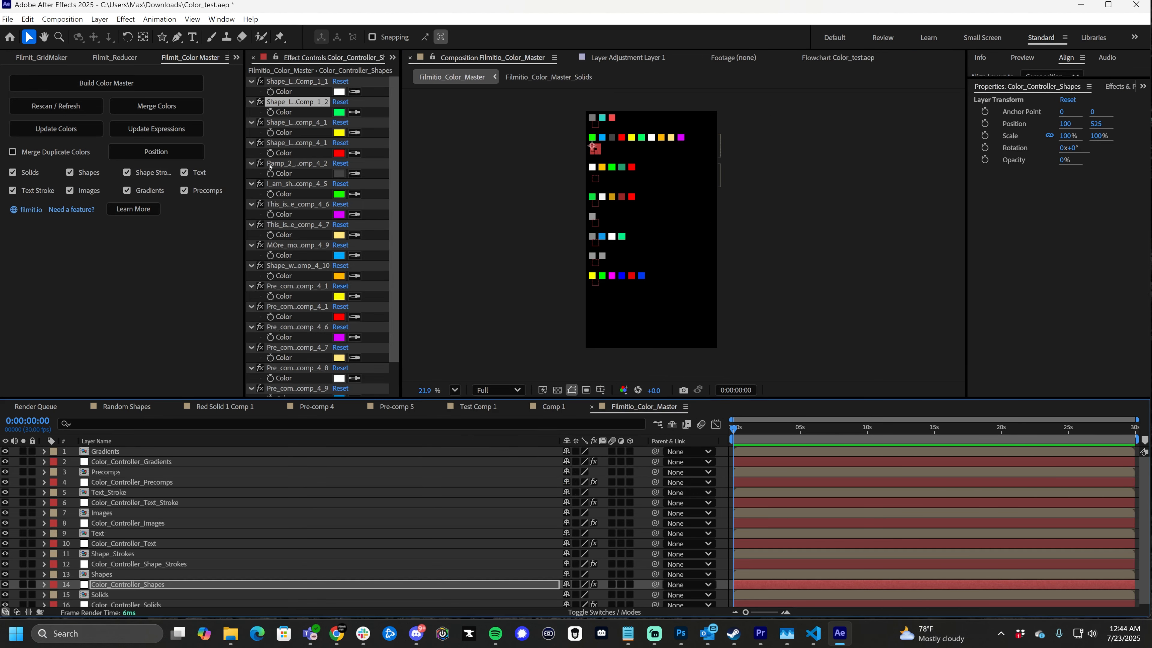
click(56, 128)
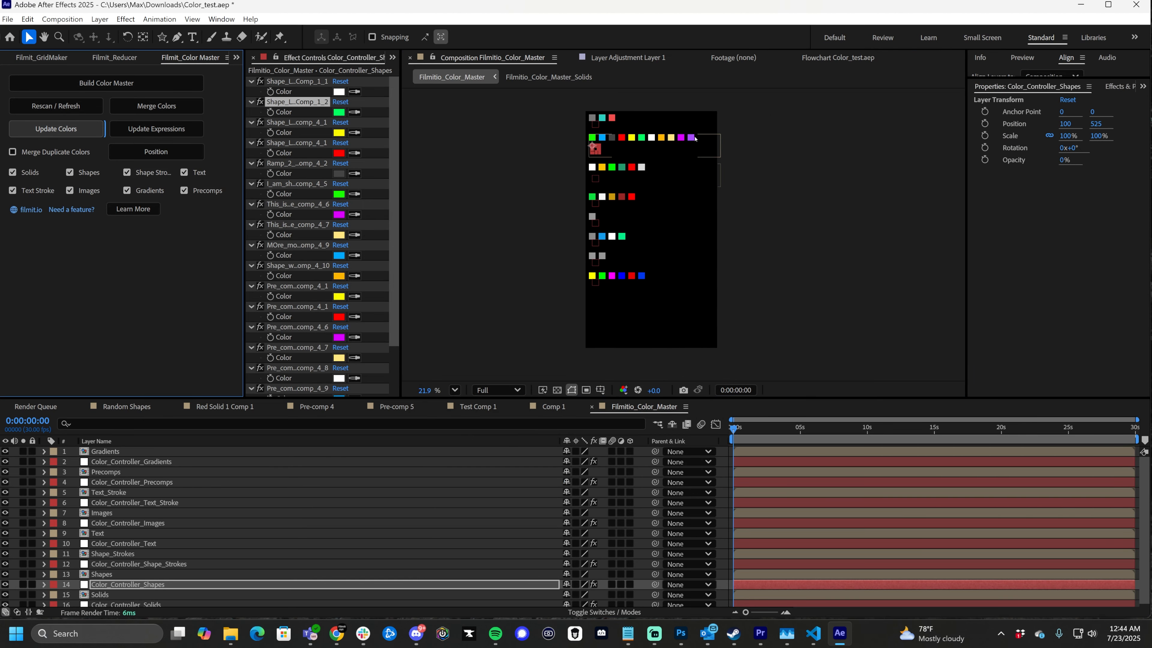
click(163, 130)
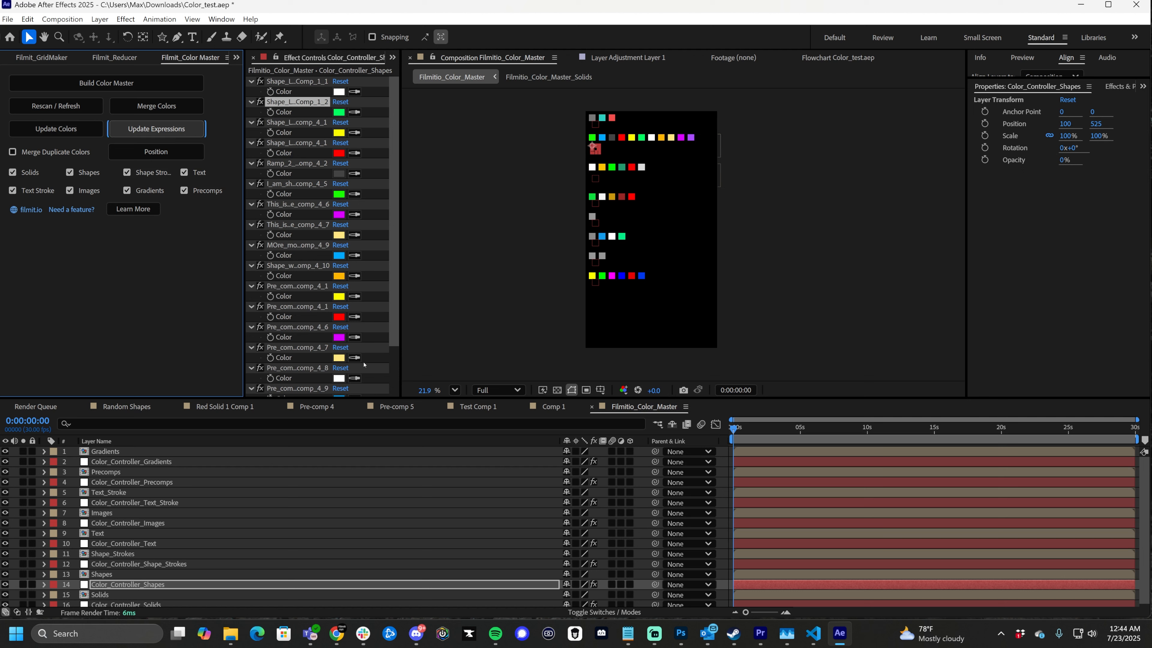
- Set the new purple color control on Color_Controller_Shapes to white, and check the star in Comp 1
click(152, 585)
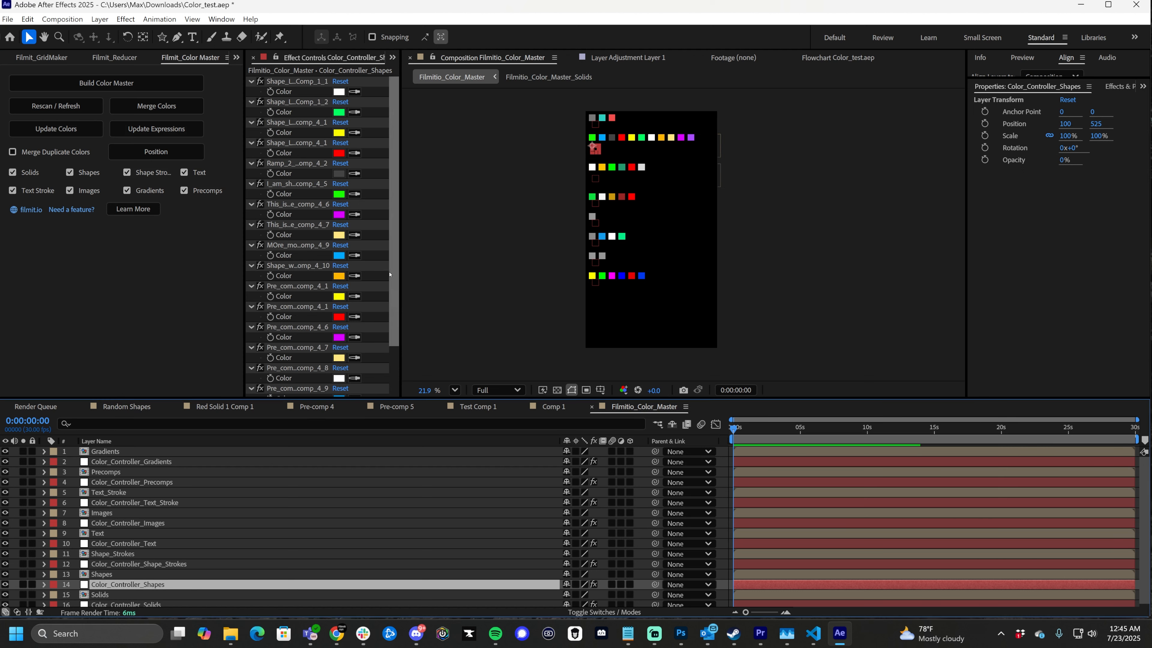
scroll(374, 241, down, 2)
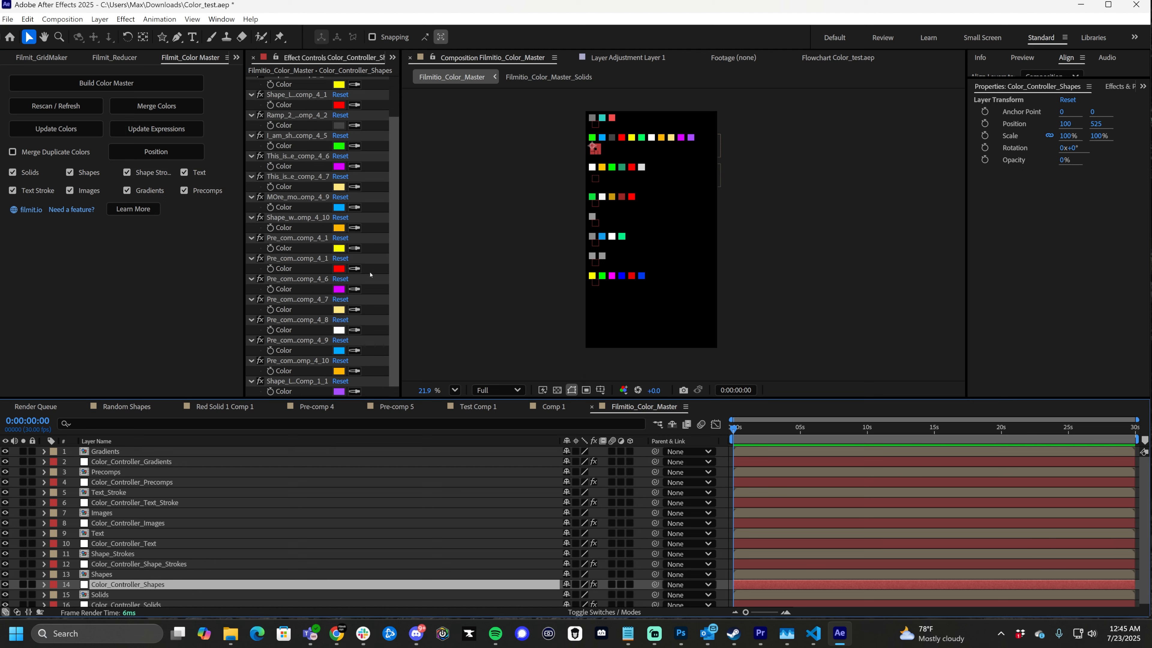
click(341, 393)
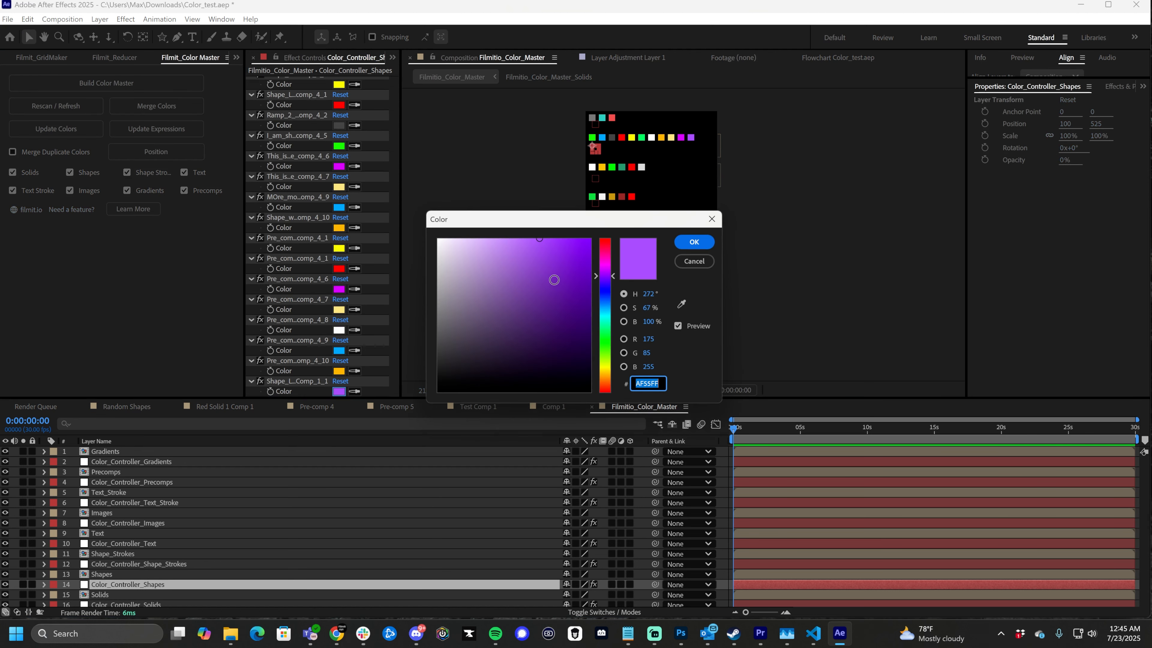
click(438, 239)
click(694, 242)
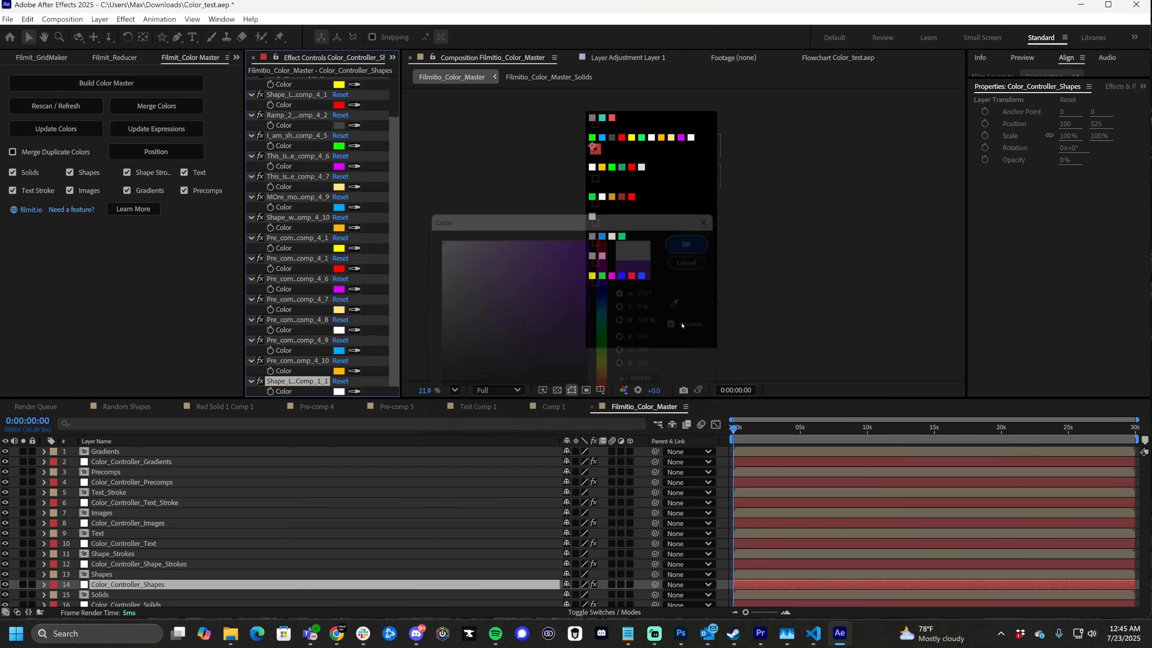
click(559, 409)
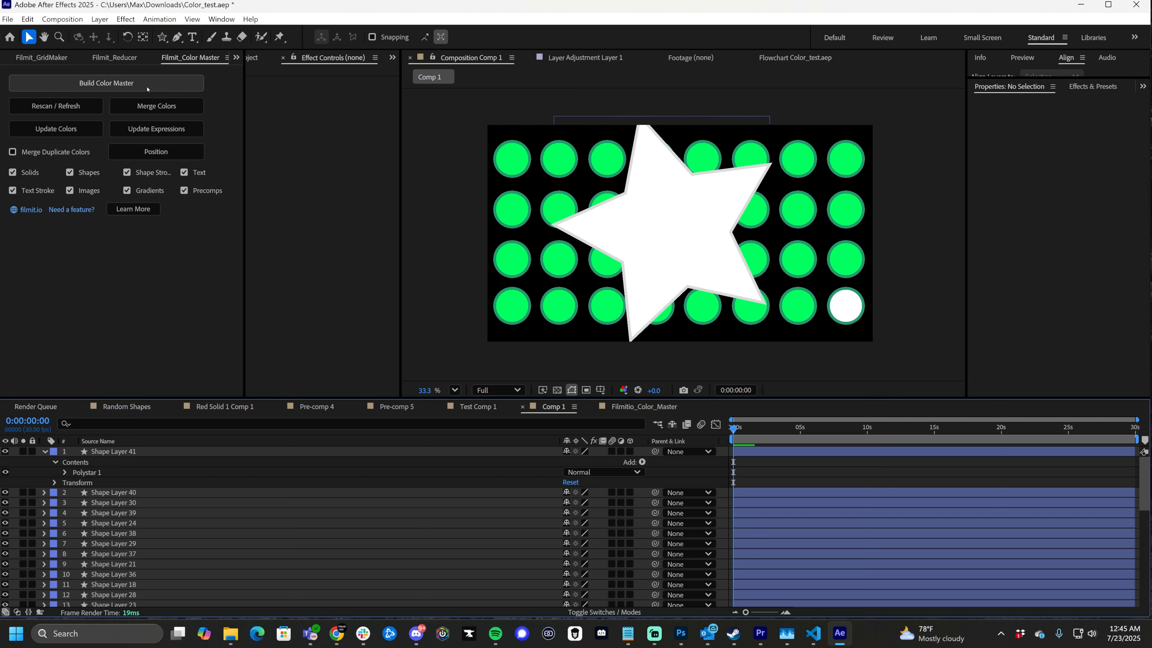
- Move the floating Filmit.io Color Master window clear of the composition and read through its Learn More guide
click(67, 131)
drag(725, 161, 473, 95)
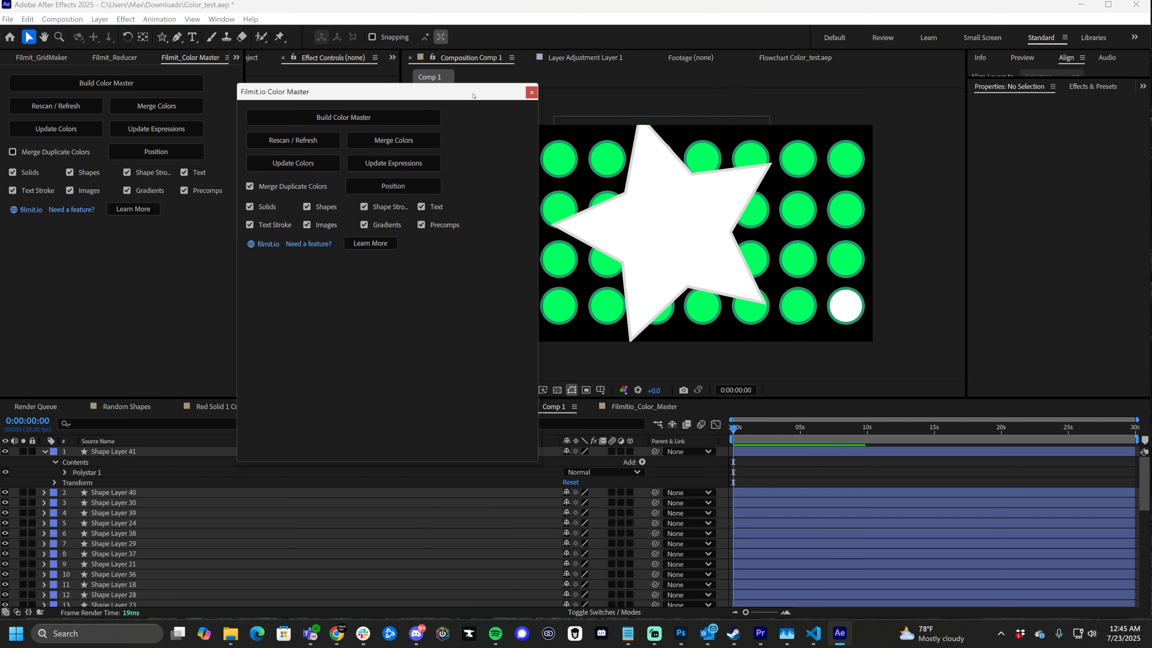
click(383, 245)
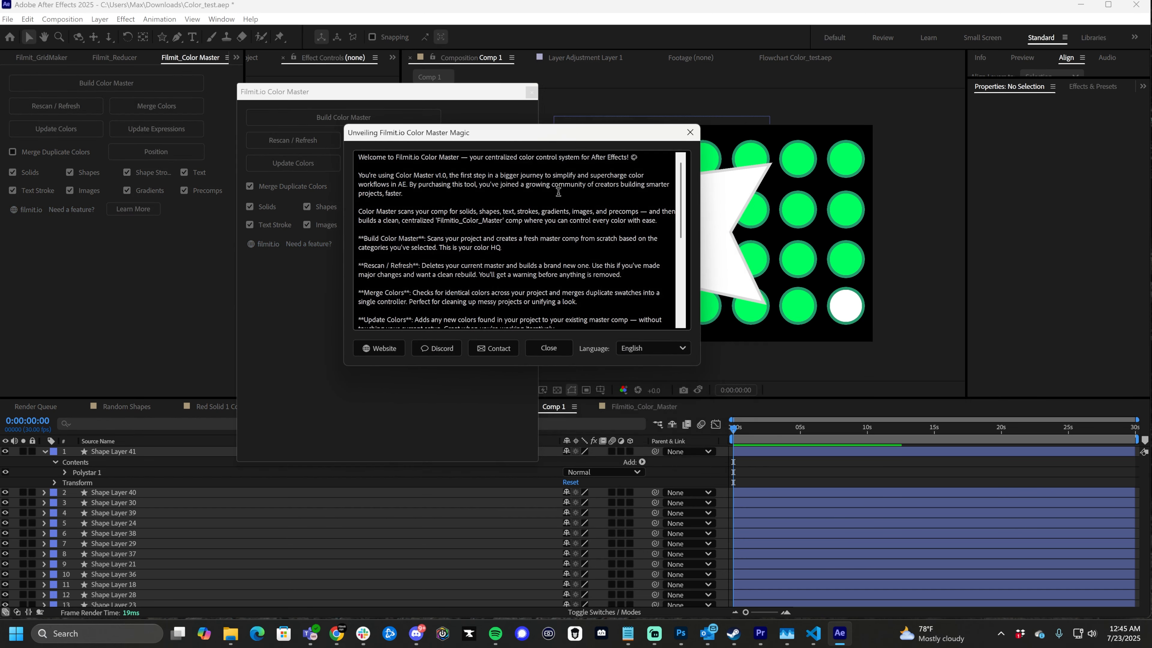
scroll(585, 250, down, 5)
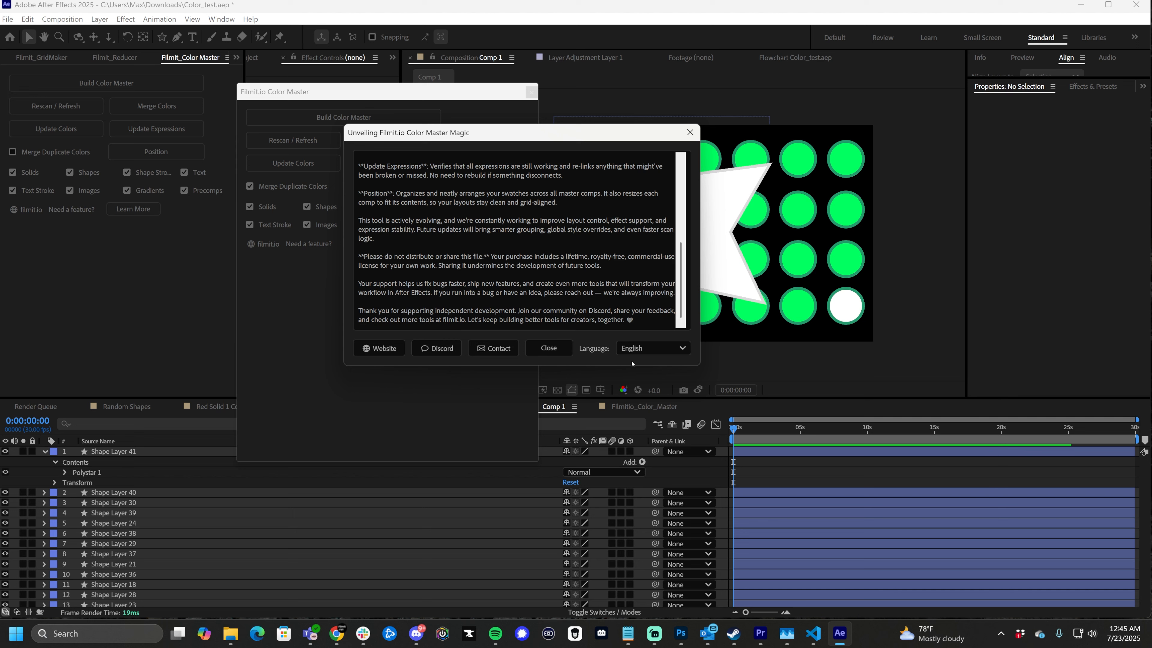
- Switch the script's language to Japanese, look at the translated interface, and close the guide
click(650, 348)
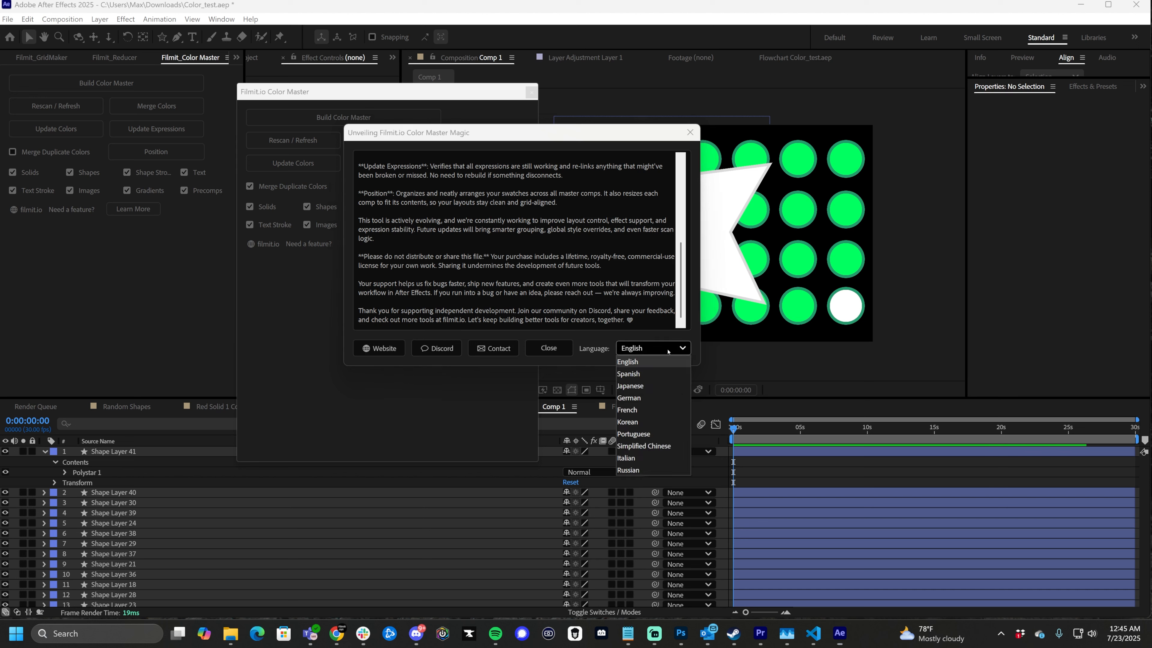
click(637, 386)
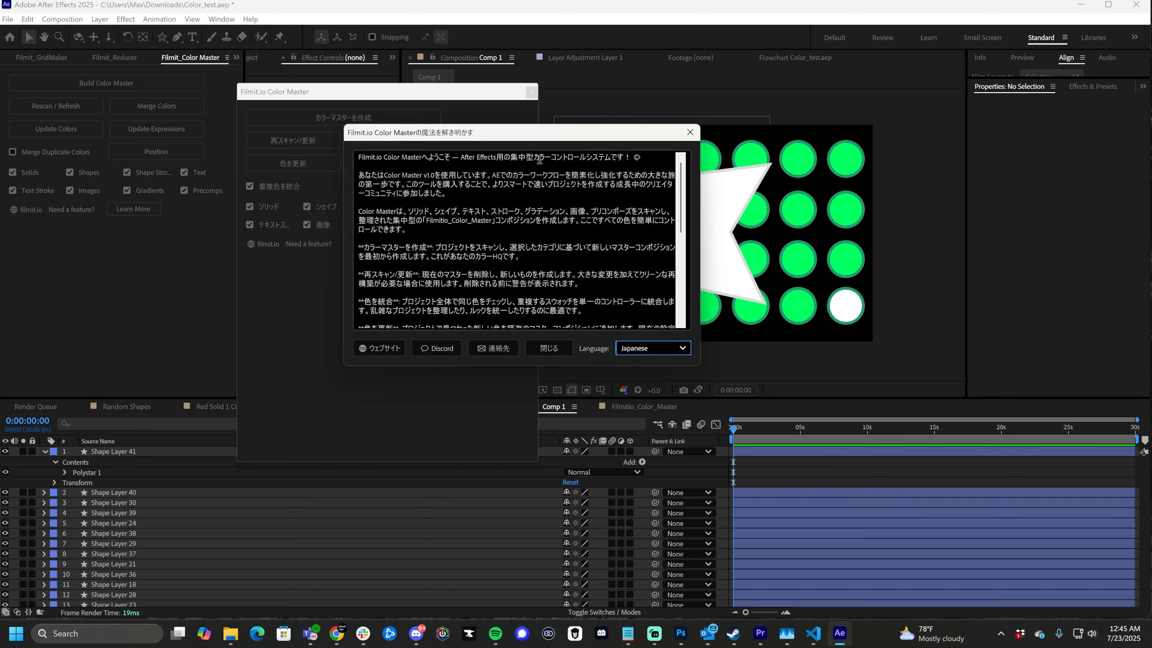
drag(552, 141, 430, 288)
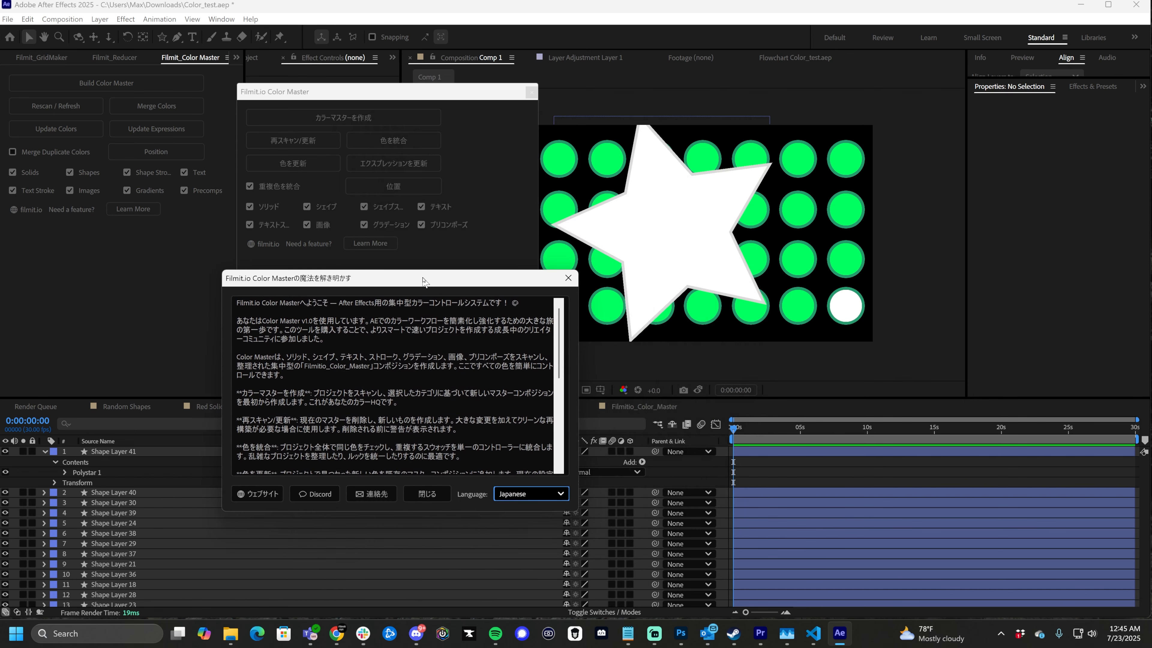
click(423, 494)
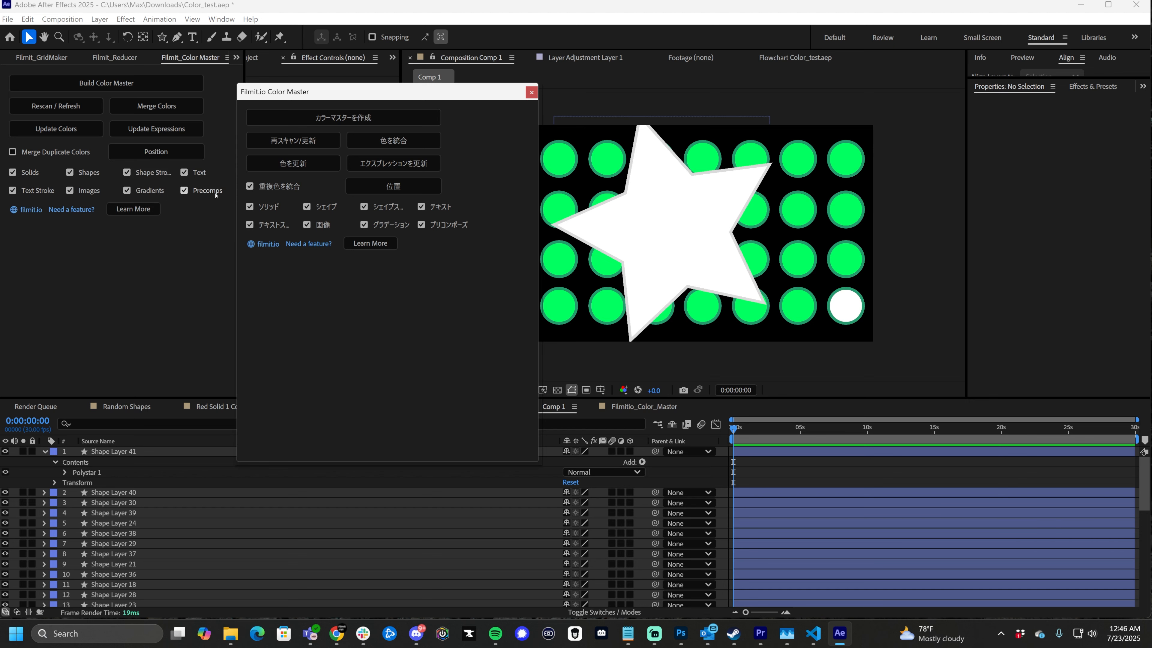
- Reposition the floating Color Master window, switch the script's language to Russian from its guide, and close the guide
drag(440, 91, 314, 121)
drag(408, 96, 343, 146)
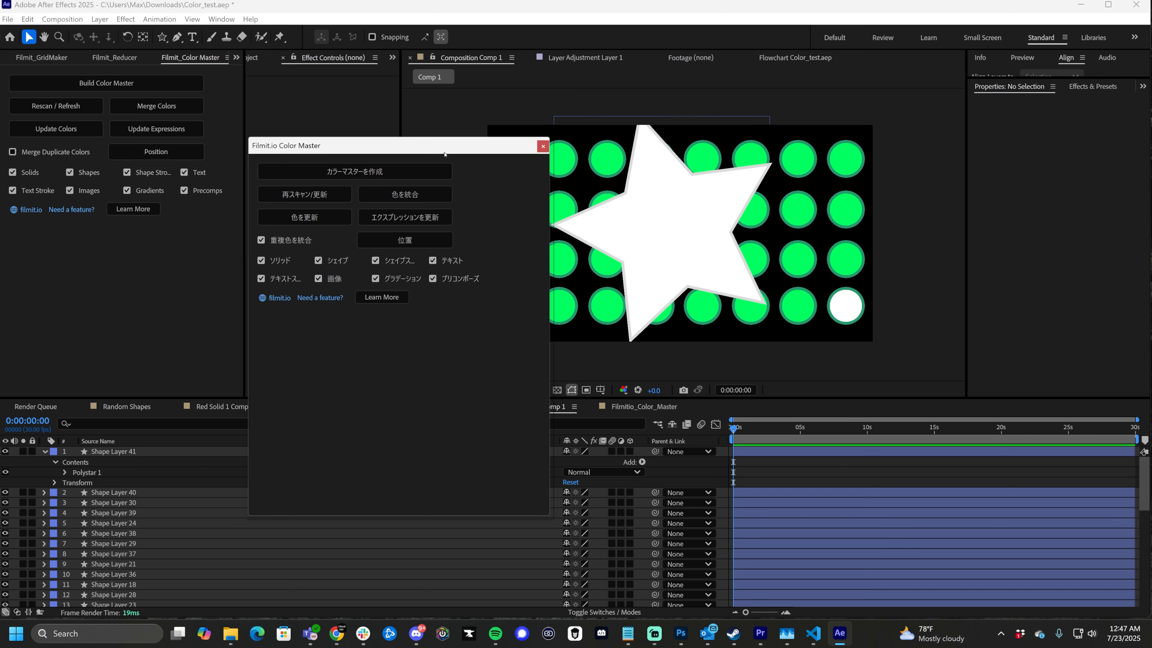
drag(300, 145, 322, 136)
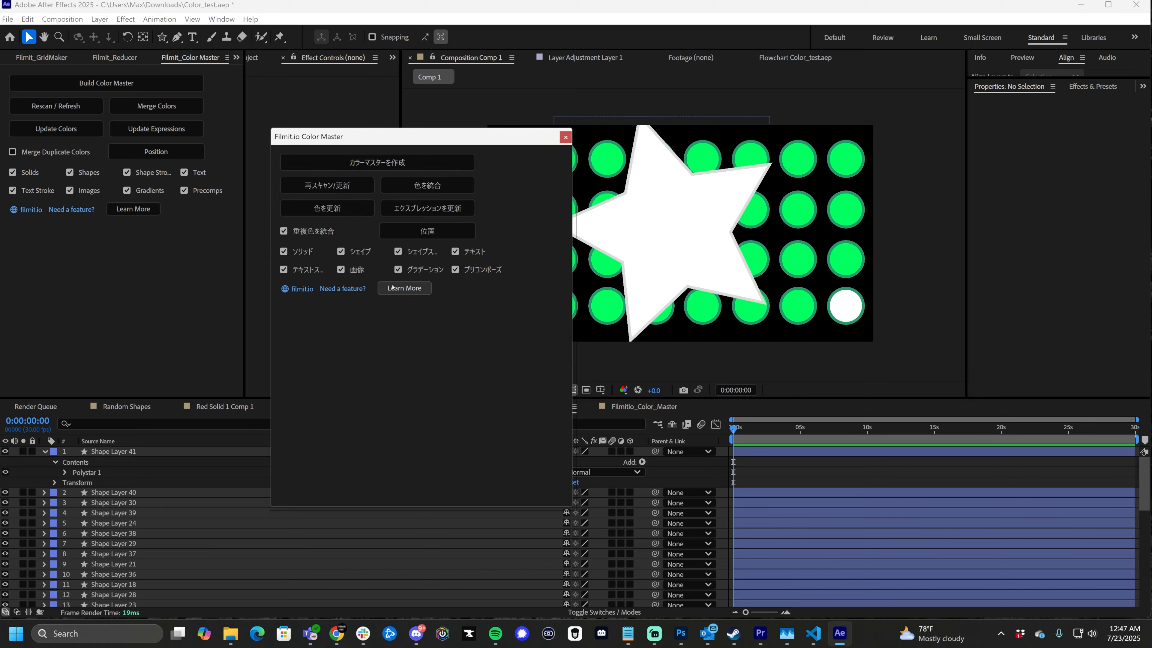
click(404, 288)
click(688, 419)
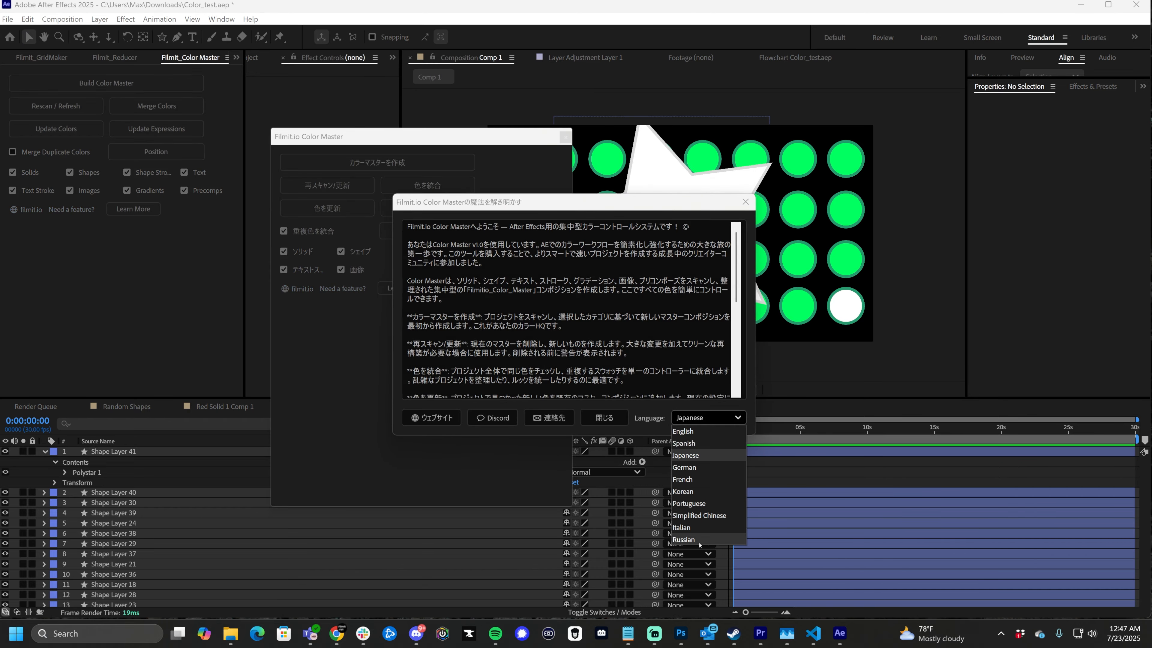
click(685, 541)
click(603, 417)
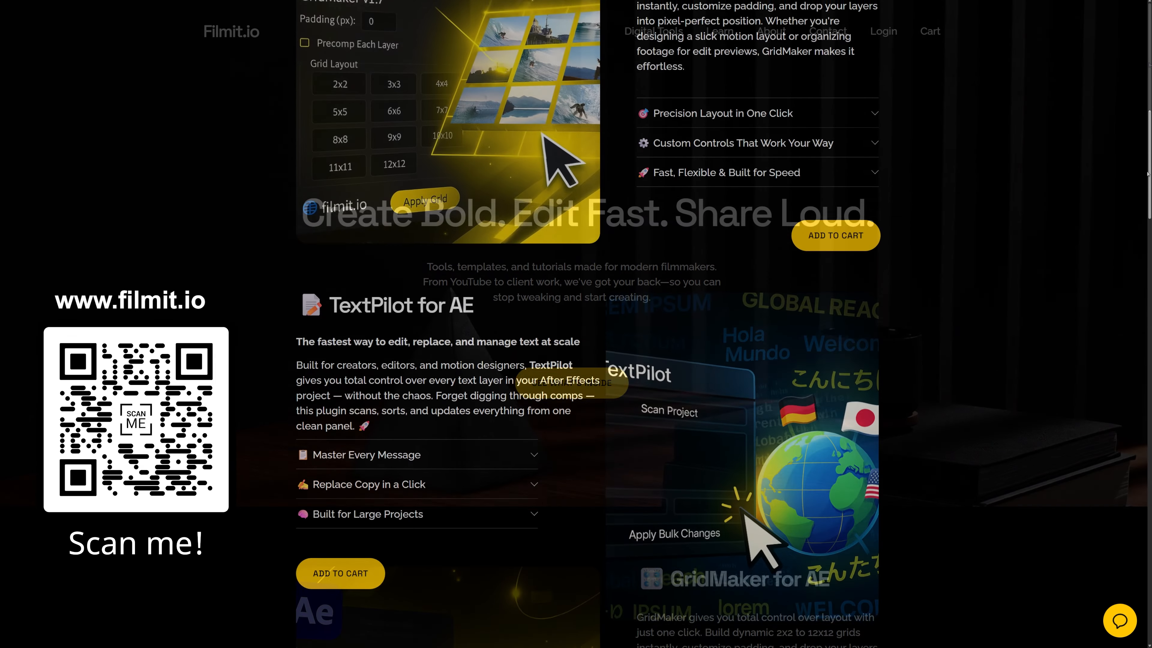
- Look over the digital tools and courses on the Filmit.io website
drag(1150, 175, 1149, 321)
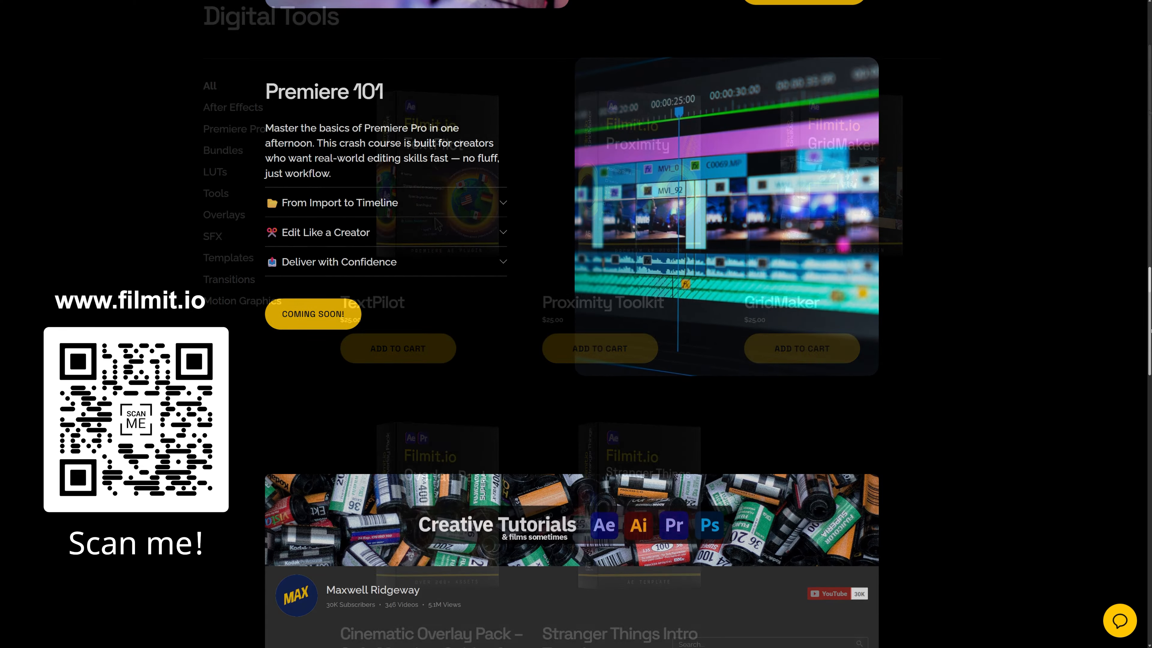